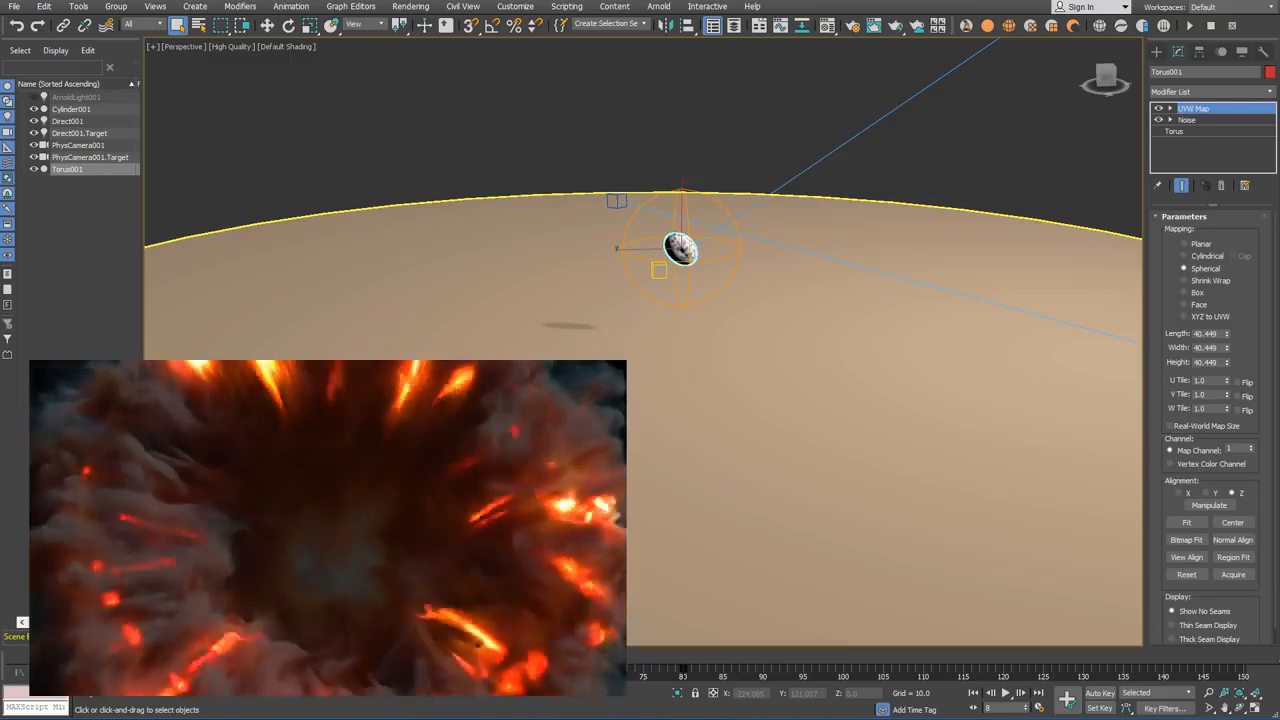
Inspect the animated torus ring up to frame 72, including its Noise and UVW Map modifier settings.
drag(122, 657, 575, 655)
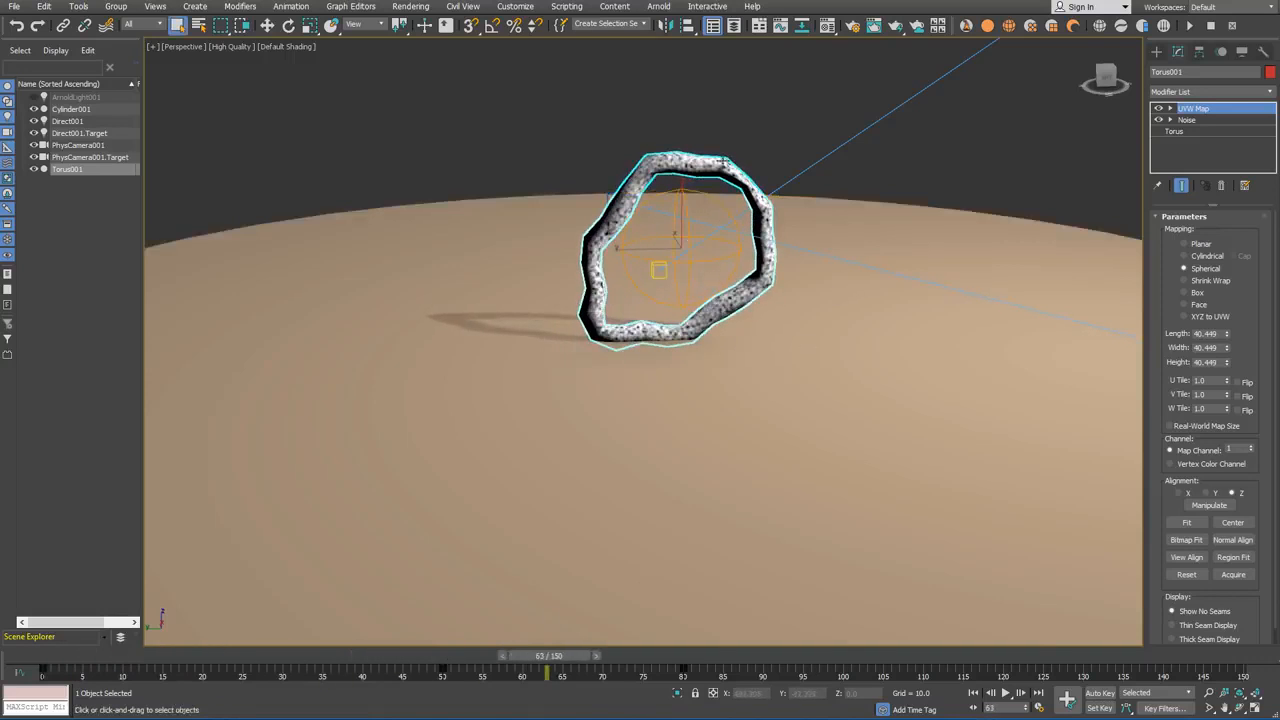
click(1196, 120)
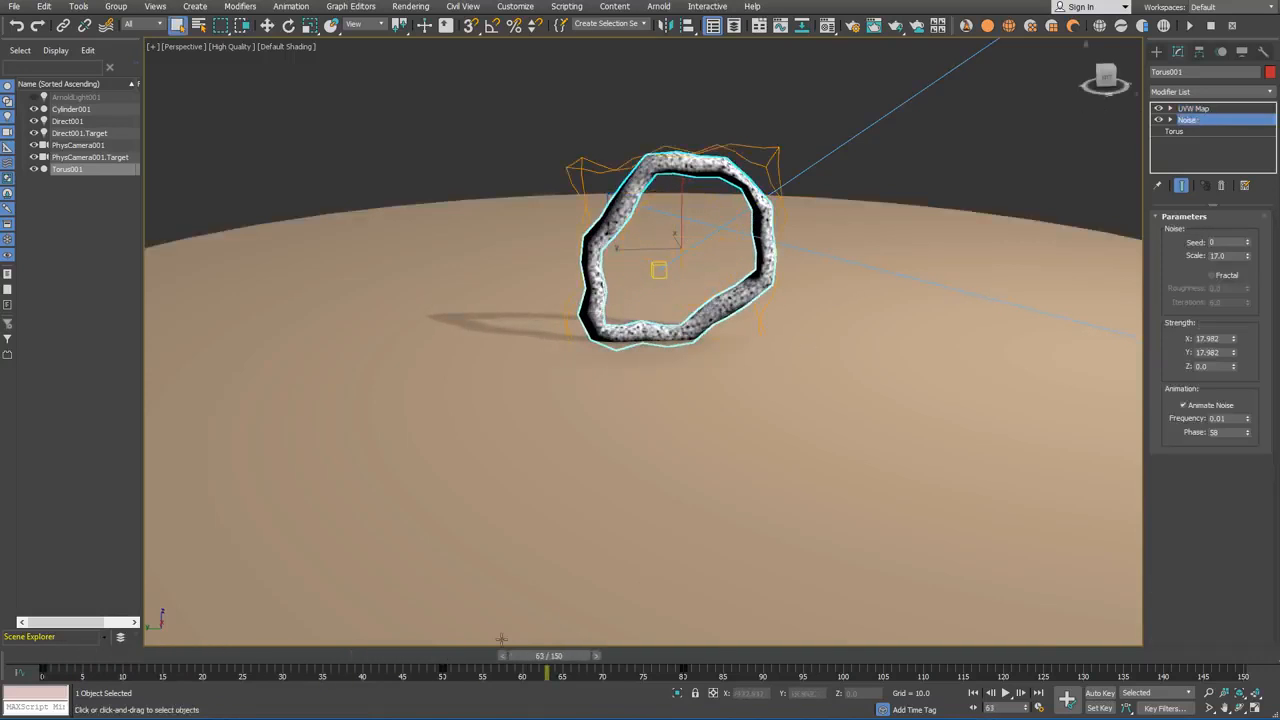
drag(550, 655, 612, 658)
click(1193, 108)
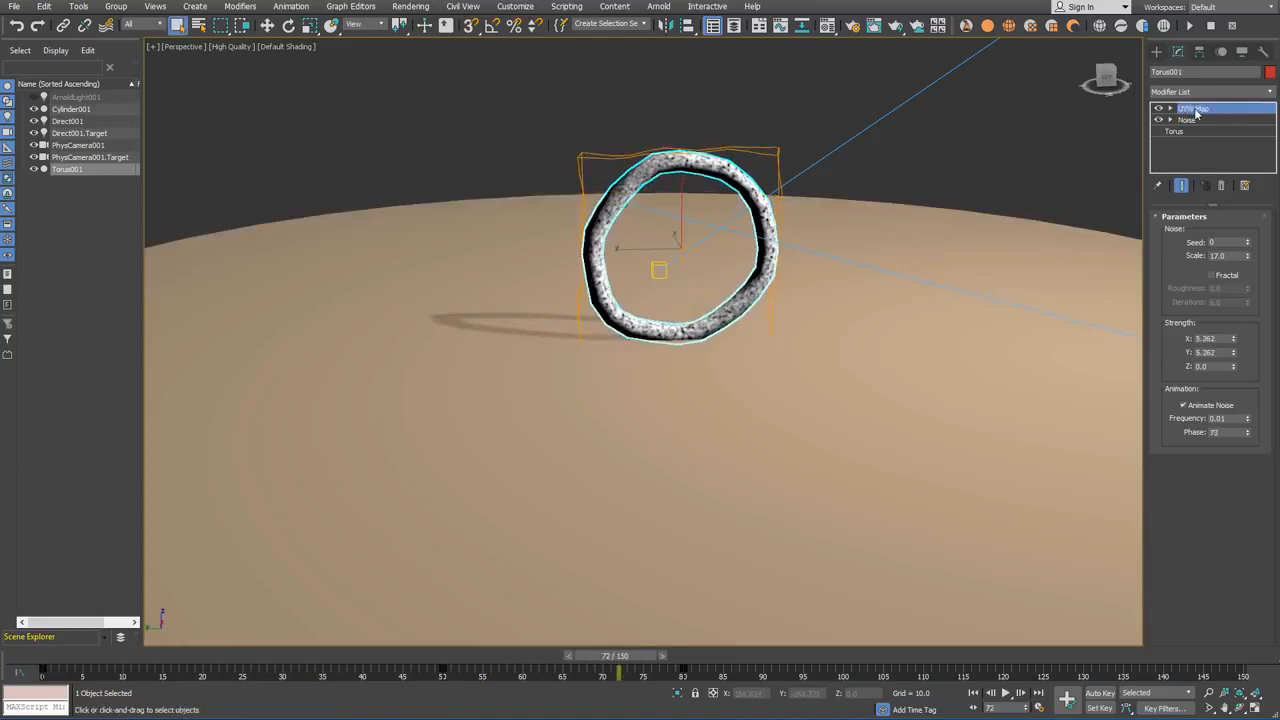
Create a FumeFX grid and set its spacing to 0.3, width to 200, length to 150 and height to 130.
alt+middle_drag(874, 209, 951, 163)
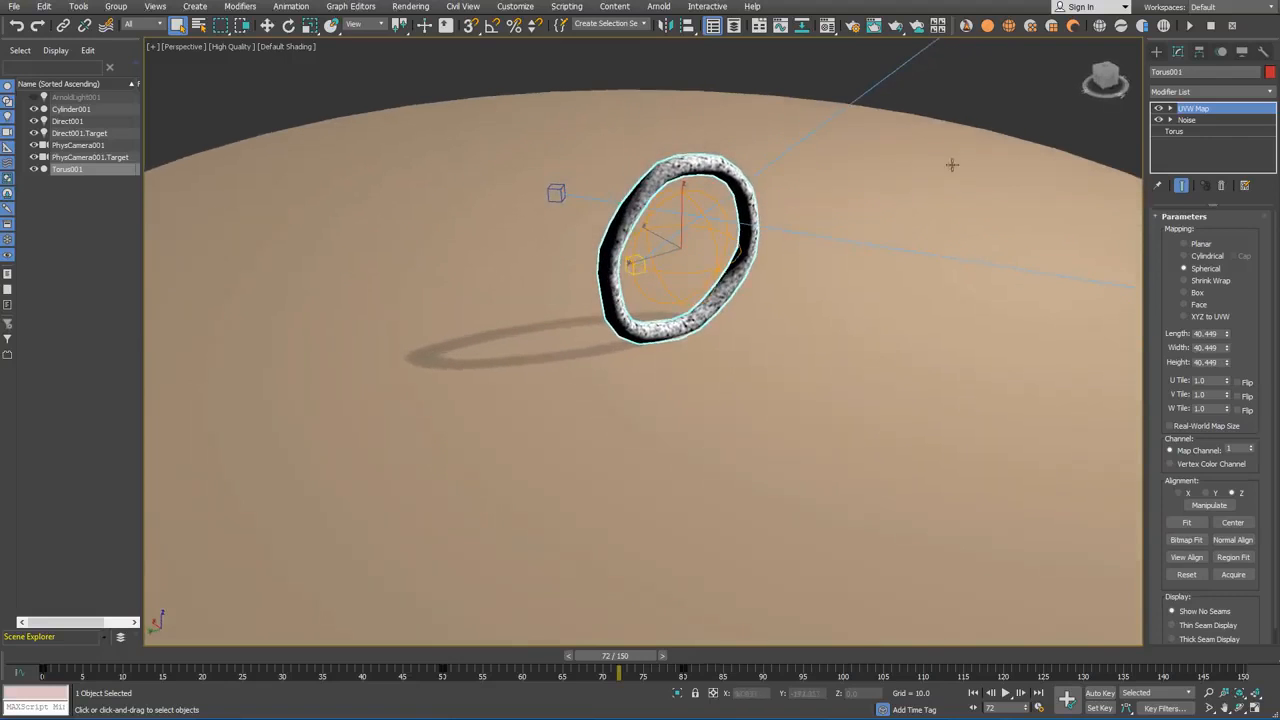
click(966, 27)
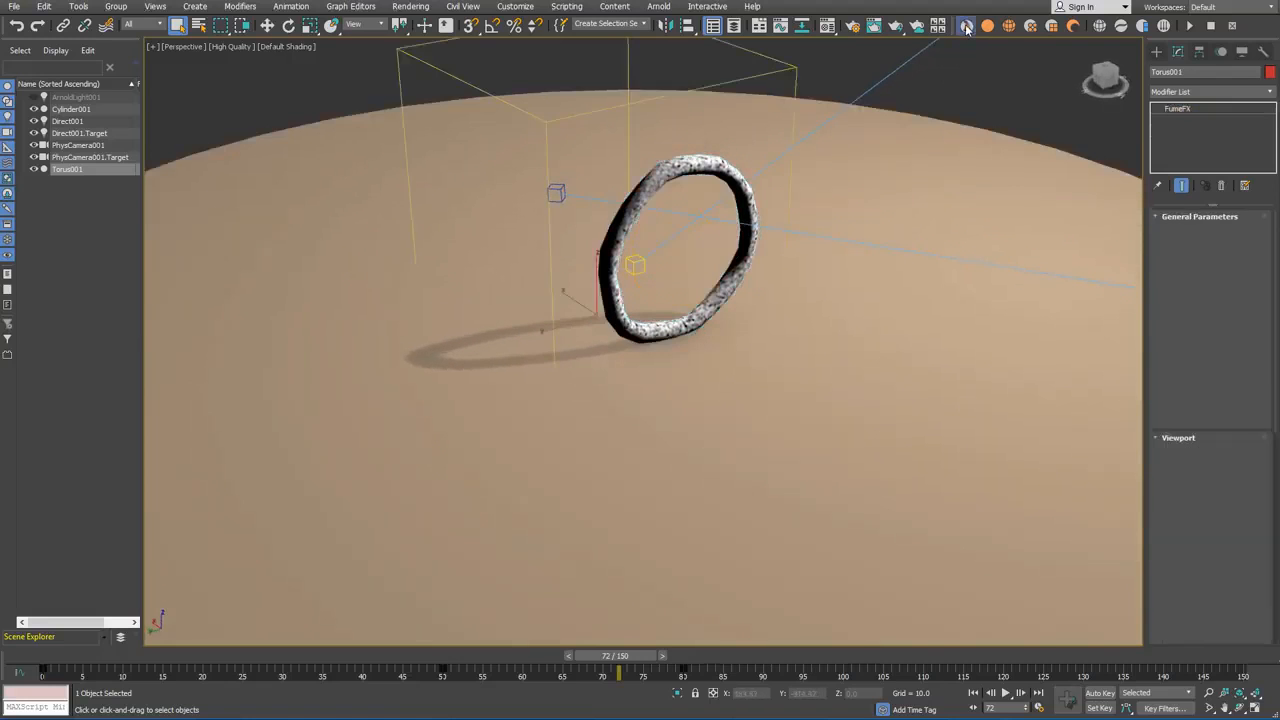
double_click(985, 191)
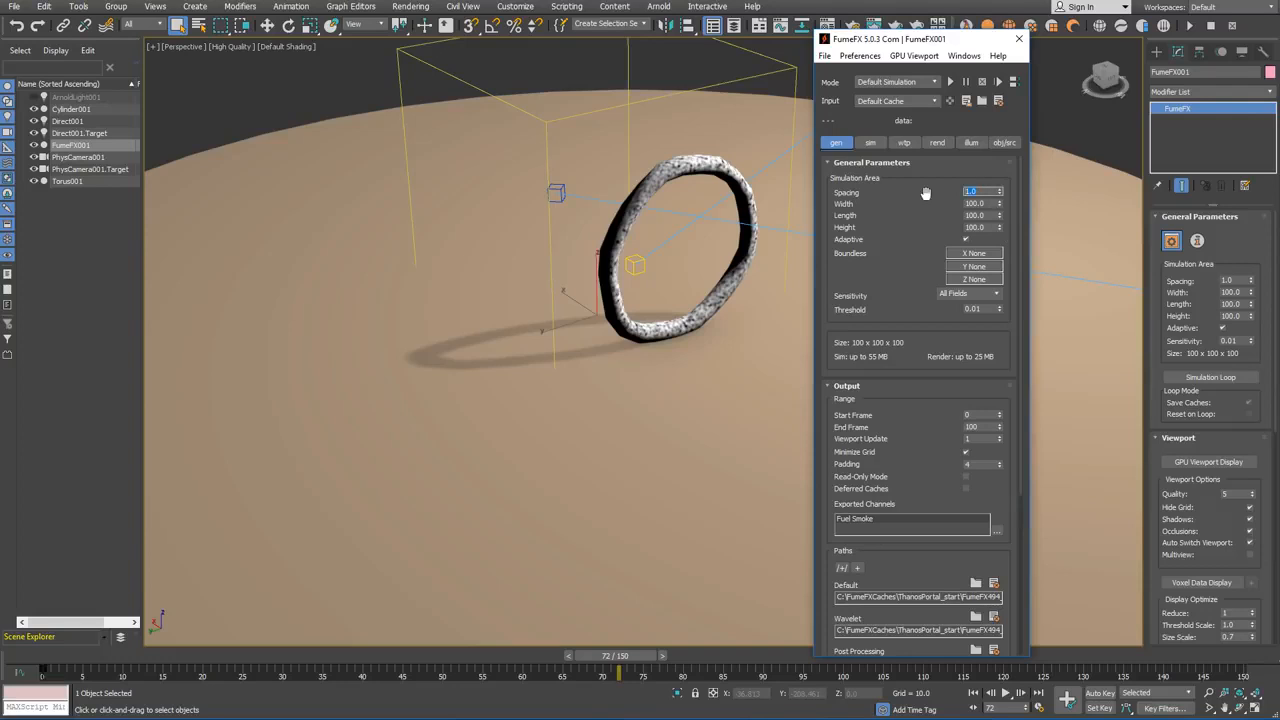
key(Tab)
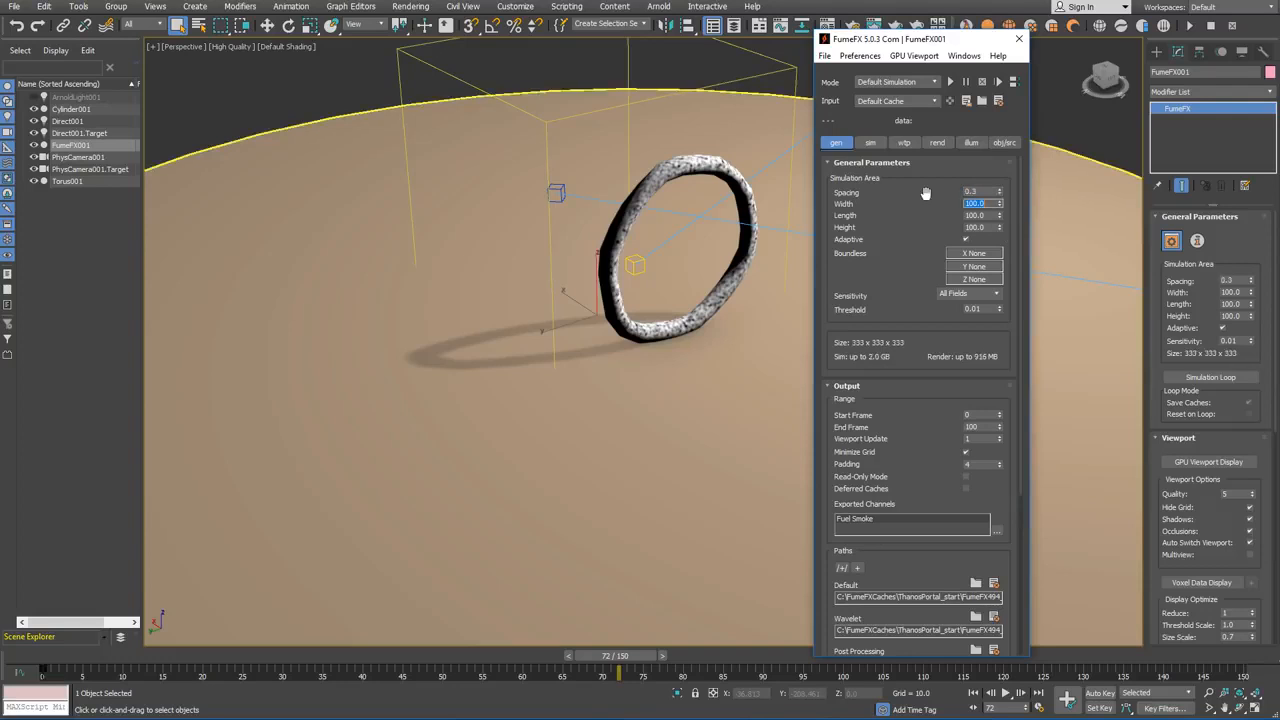
text(200)
key(Tab)
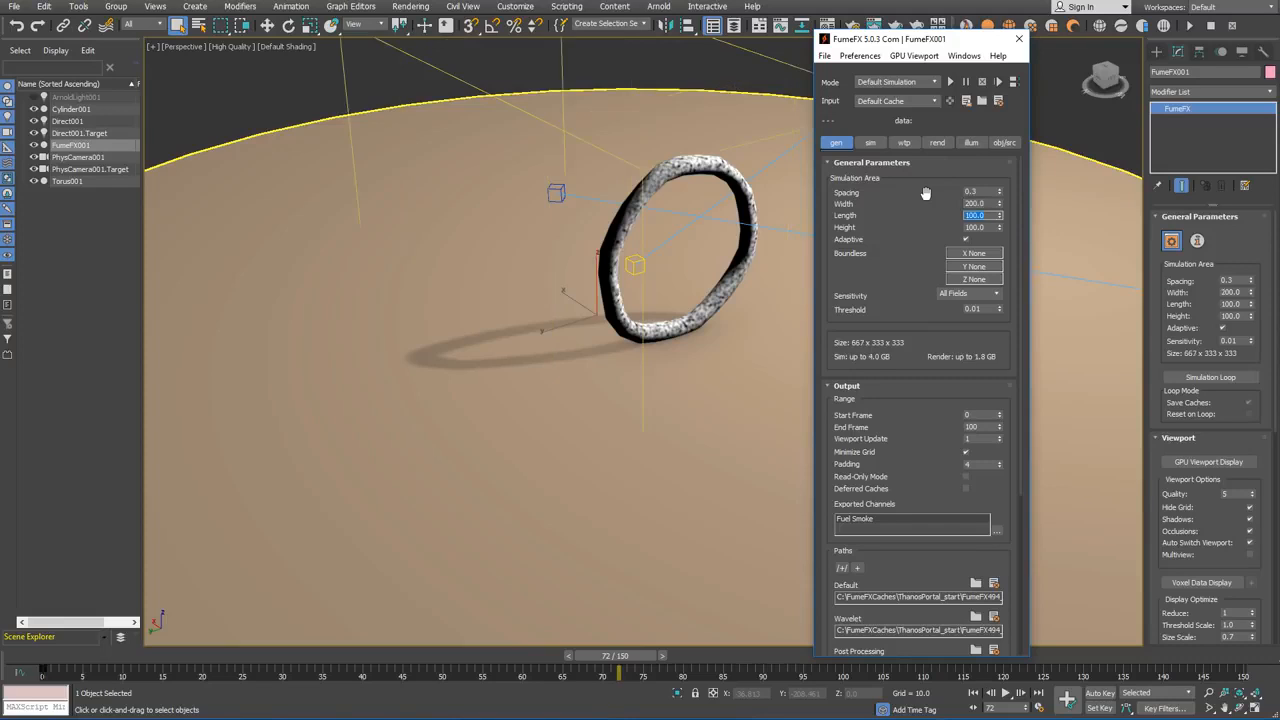
text(150)
key(Tab)
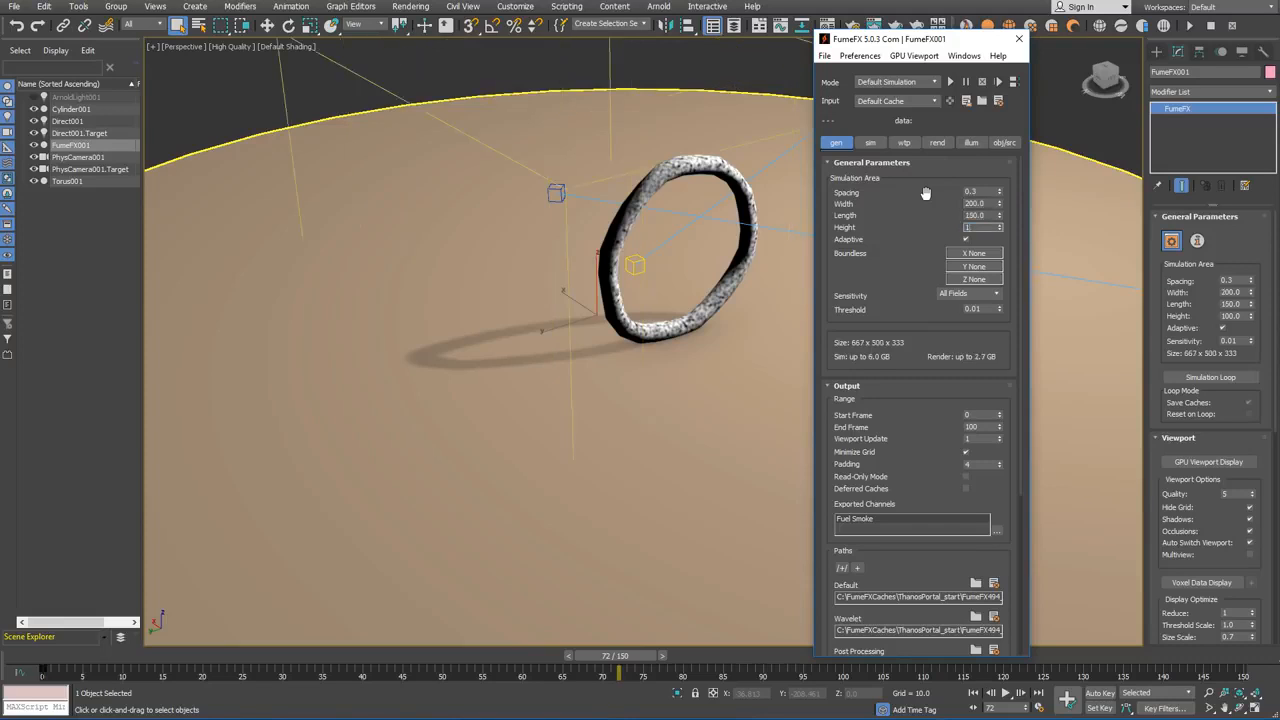
text(130)
key(Return)
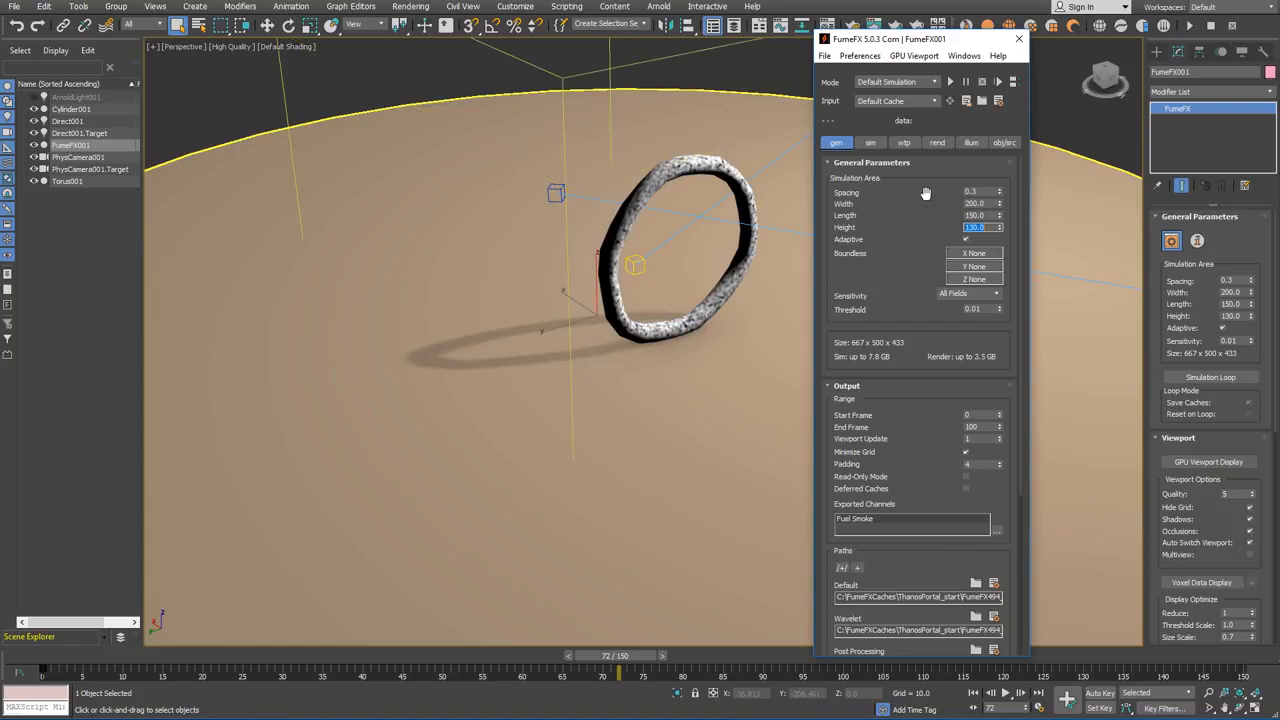
click(1017, 39)
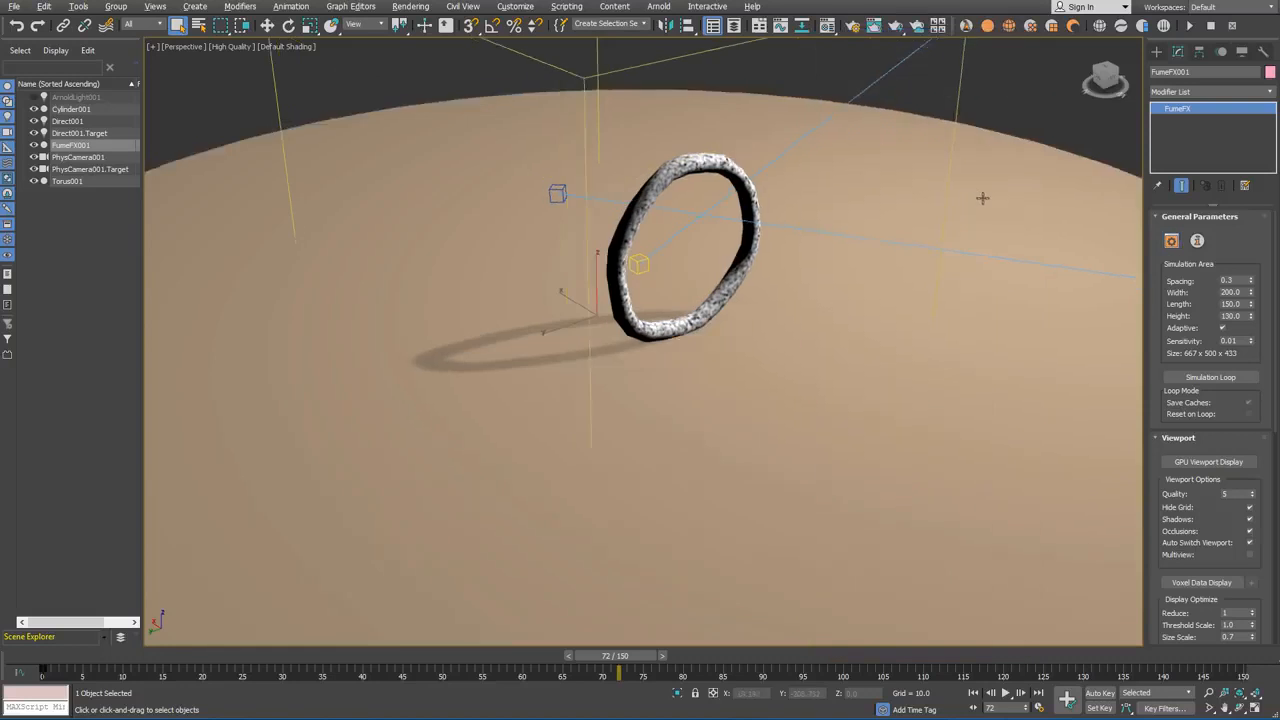
Add a FumeFX gravity helper to the scene and raise it about 53 units along Z.
alt+middle_drag(980, 197, 966, 183)
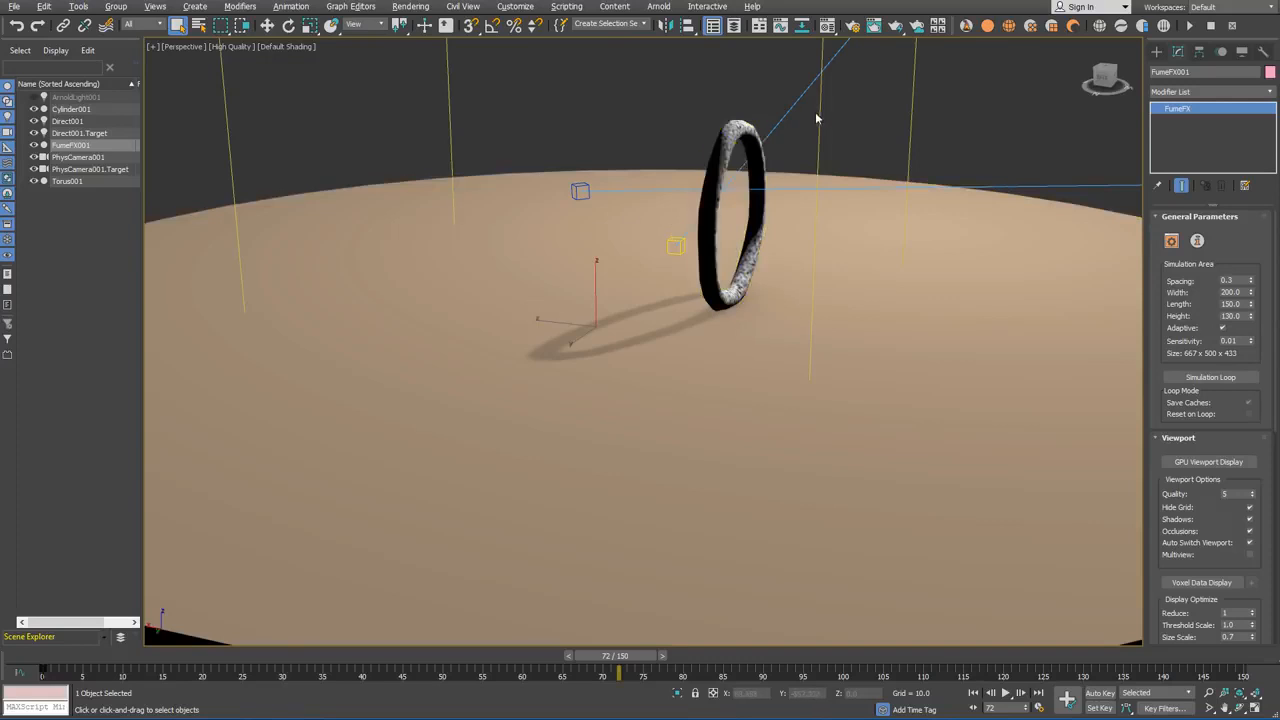
alt+middle_drag(880, 163, 877, 217)
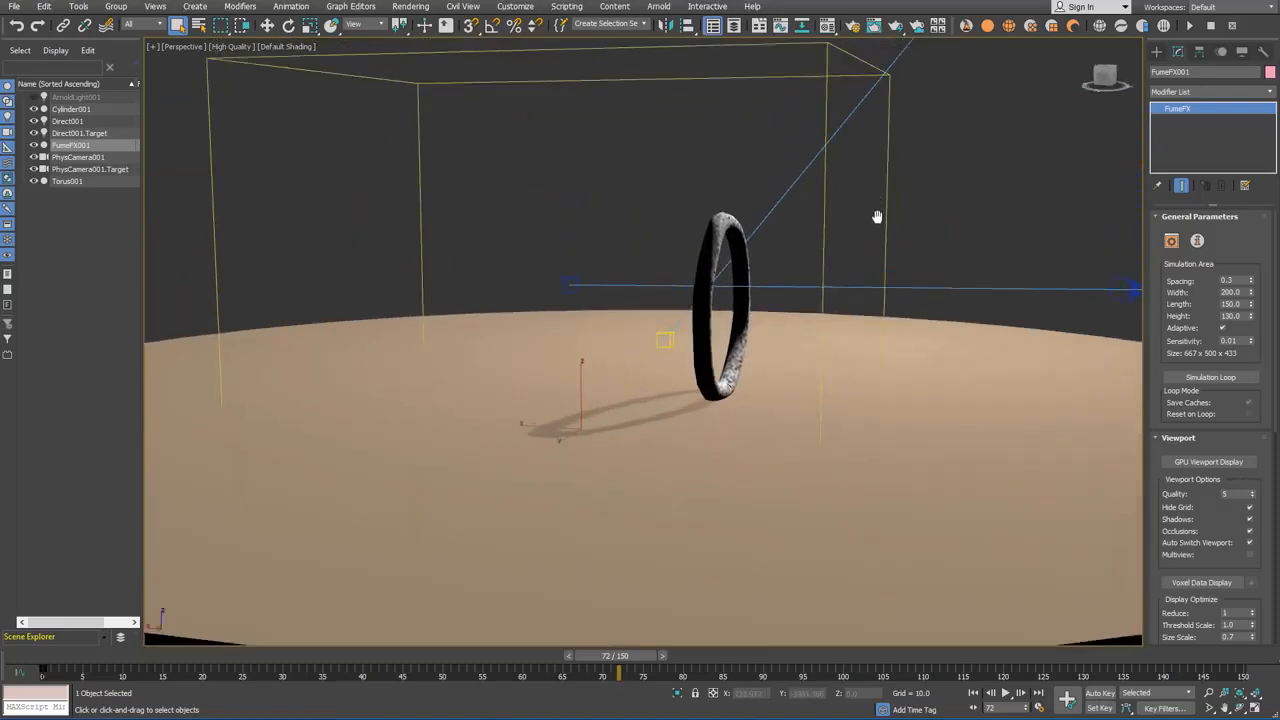
click(1163, 26)
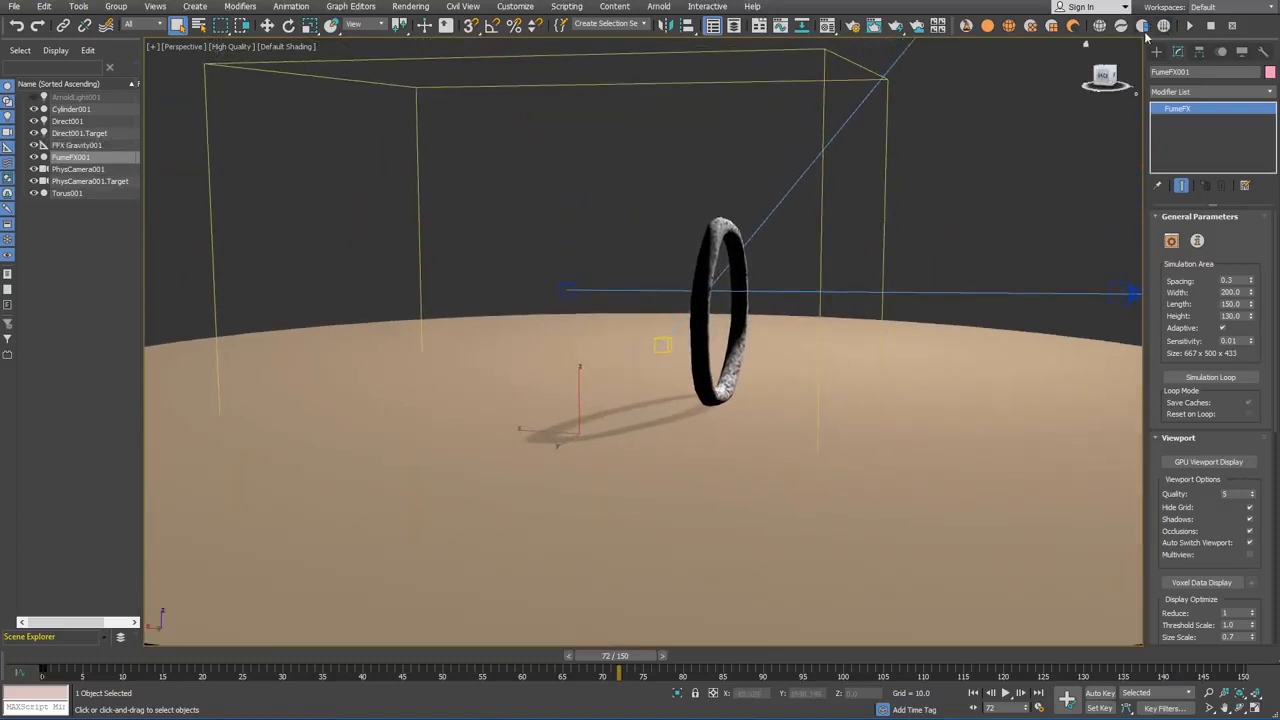
click(88, 145)
key(w)
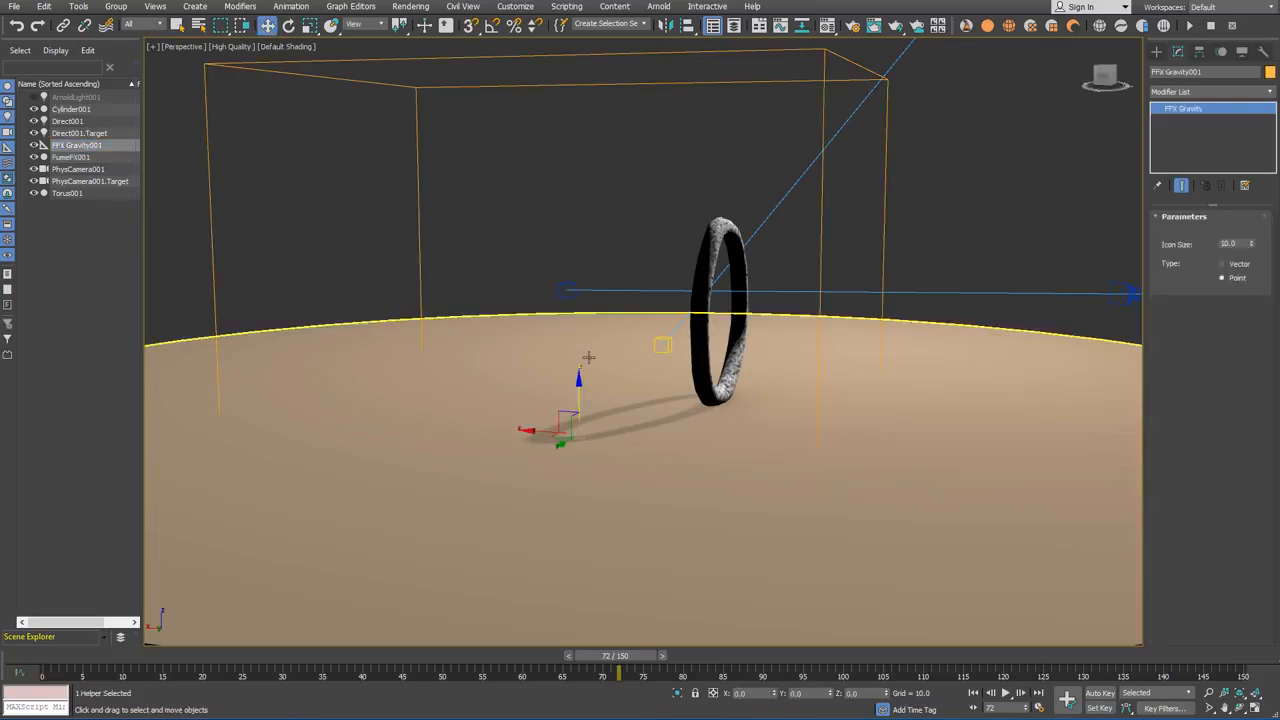
drag(577, 395, 577, 253)
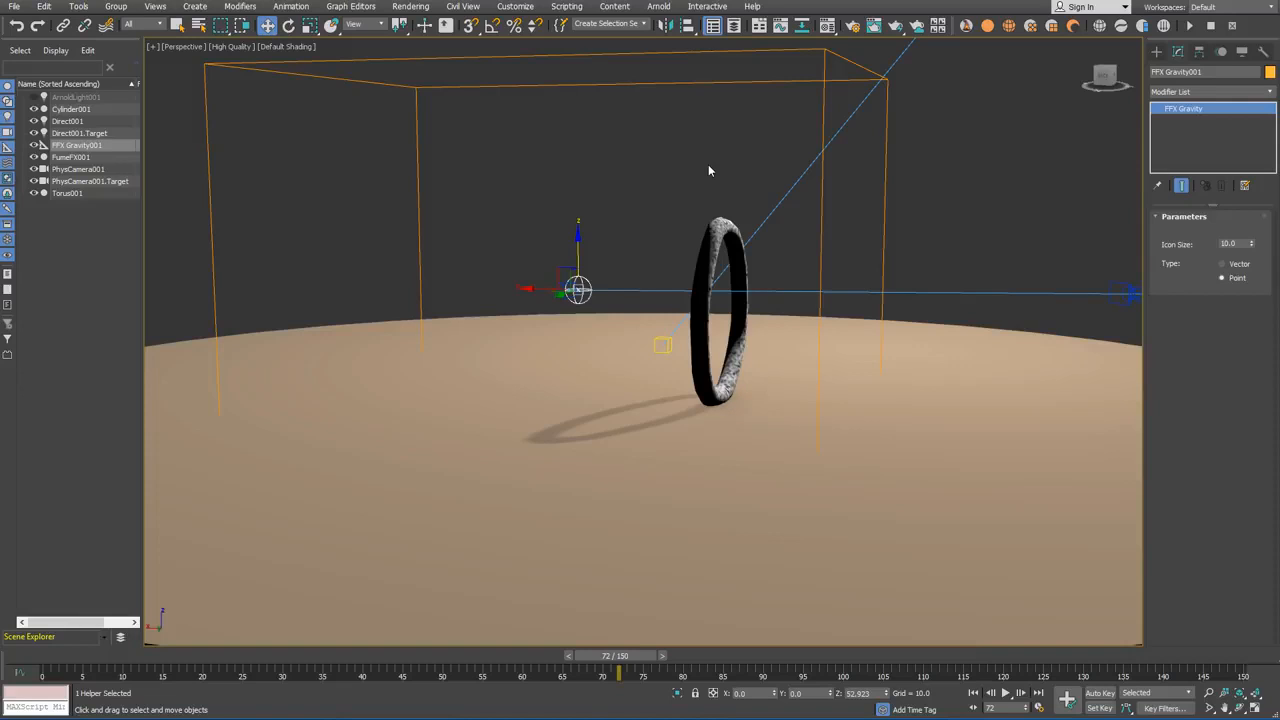
Place the gravity helper at absolute world position X 94, Y 0, Z 47.
key(F12)
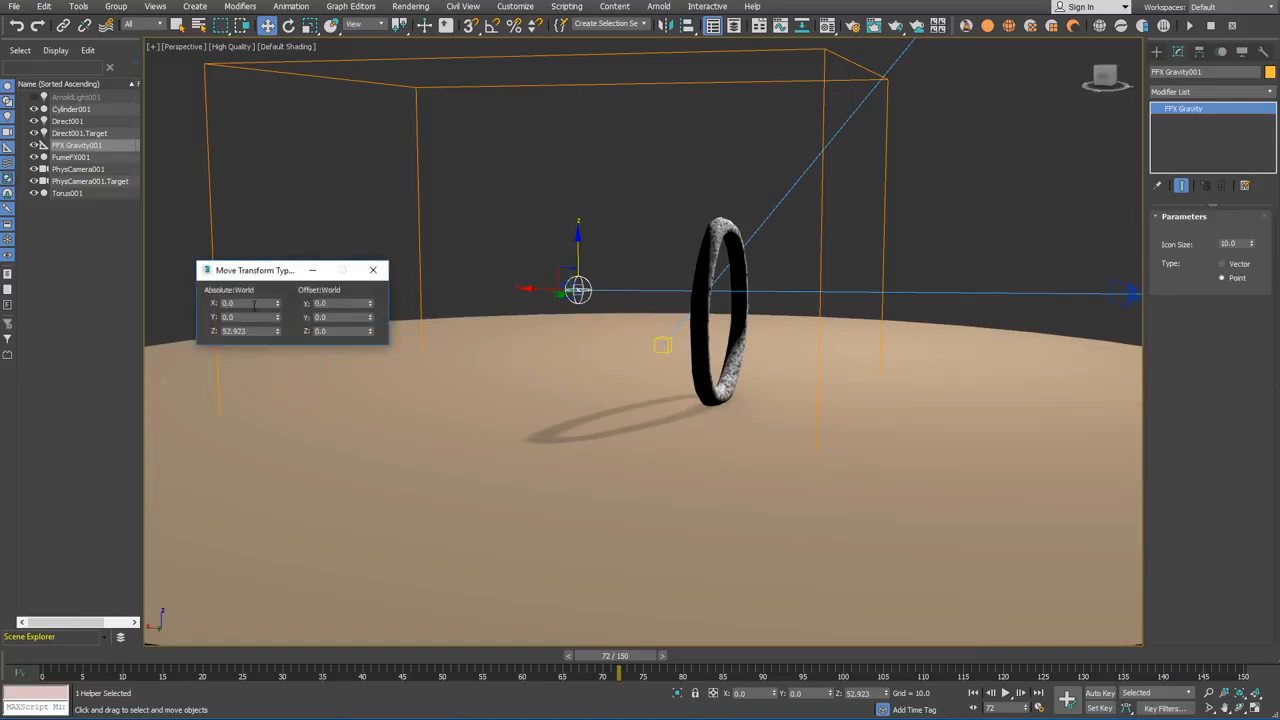
double_click(254, 303)
key(Tab)
key(Tab)
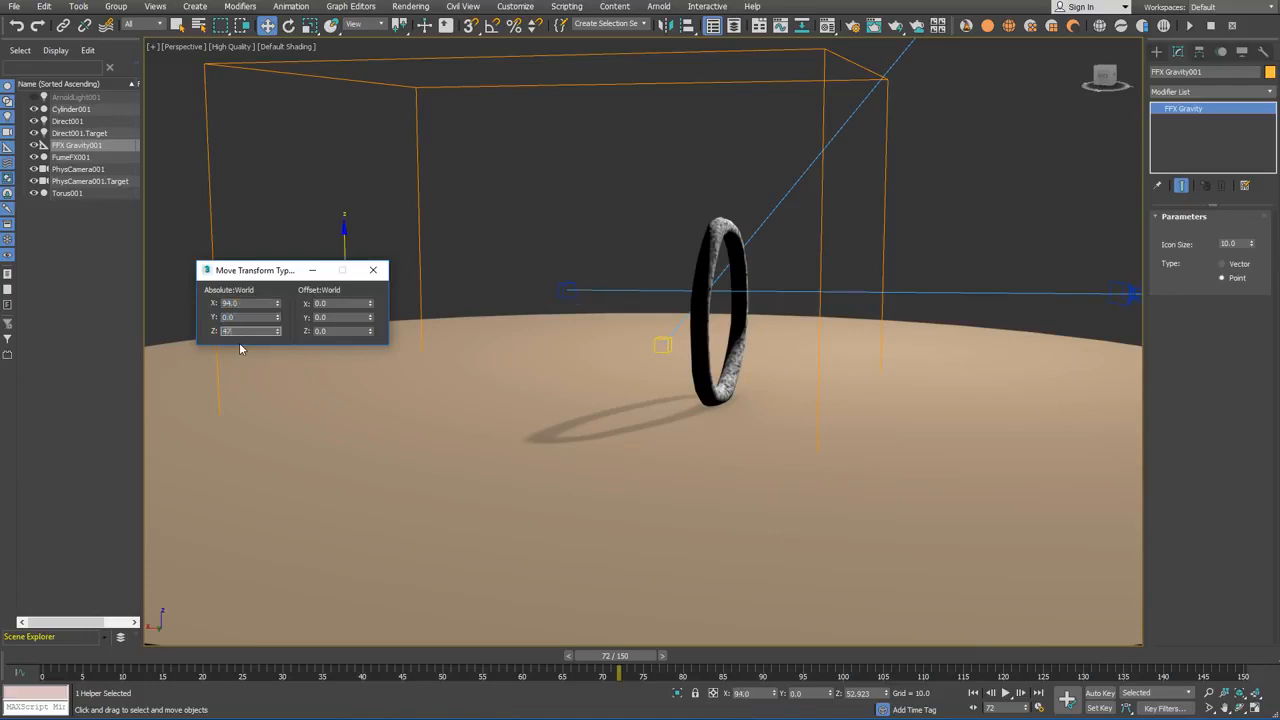
text(47)
key(Return)
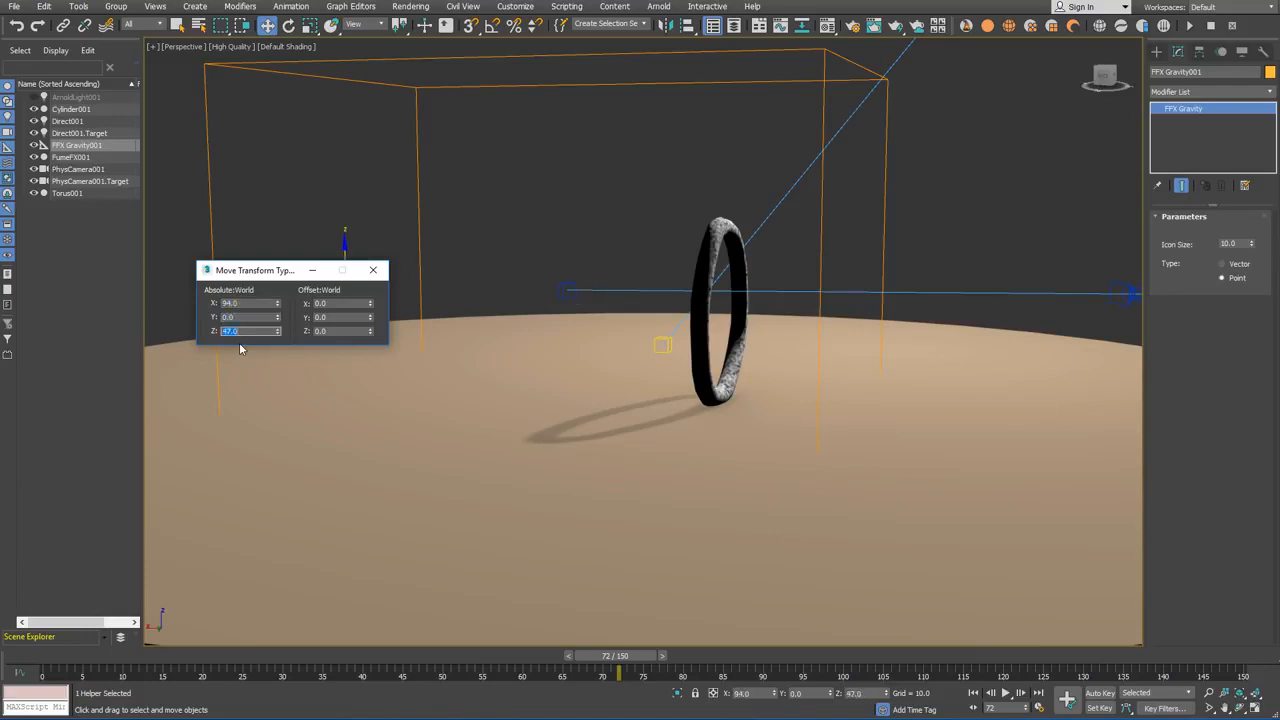
click(373, 270)
Create a FumeFX object source that uses the torus ring as its emitter object.
alt+middle_drag(917, 274, 796, 301)
click(658, 291)
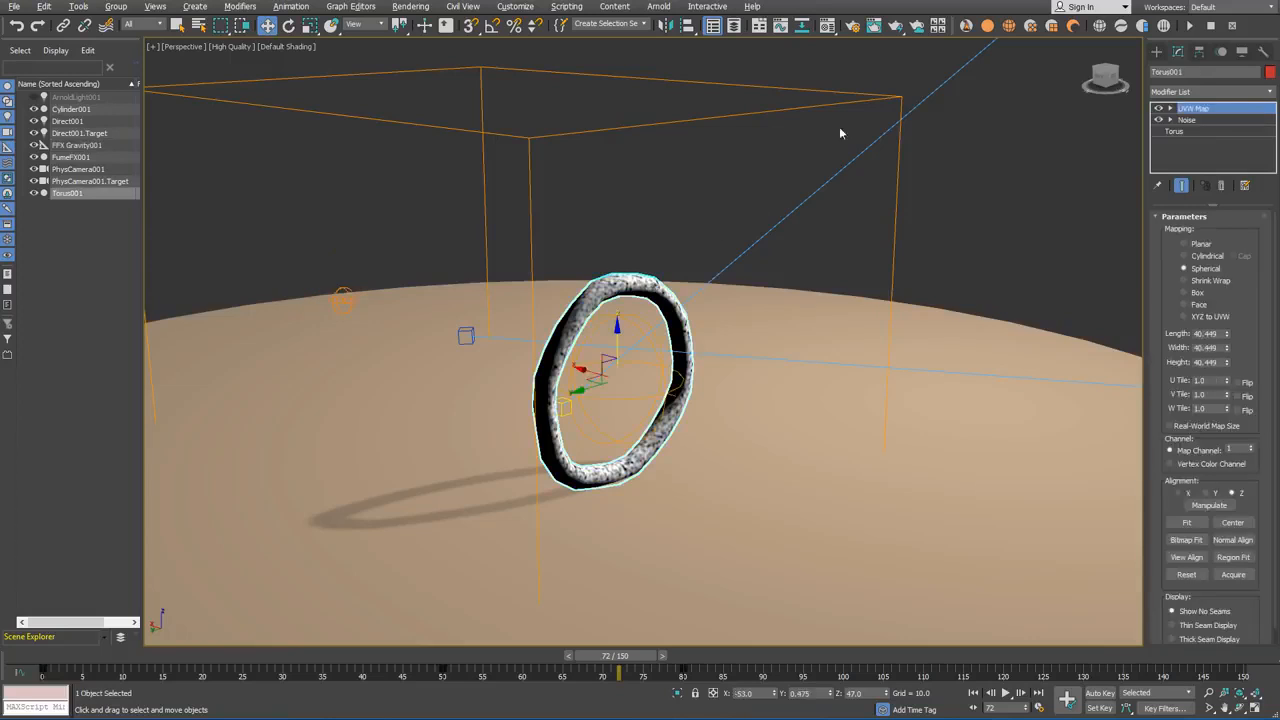
click(1007, 27)
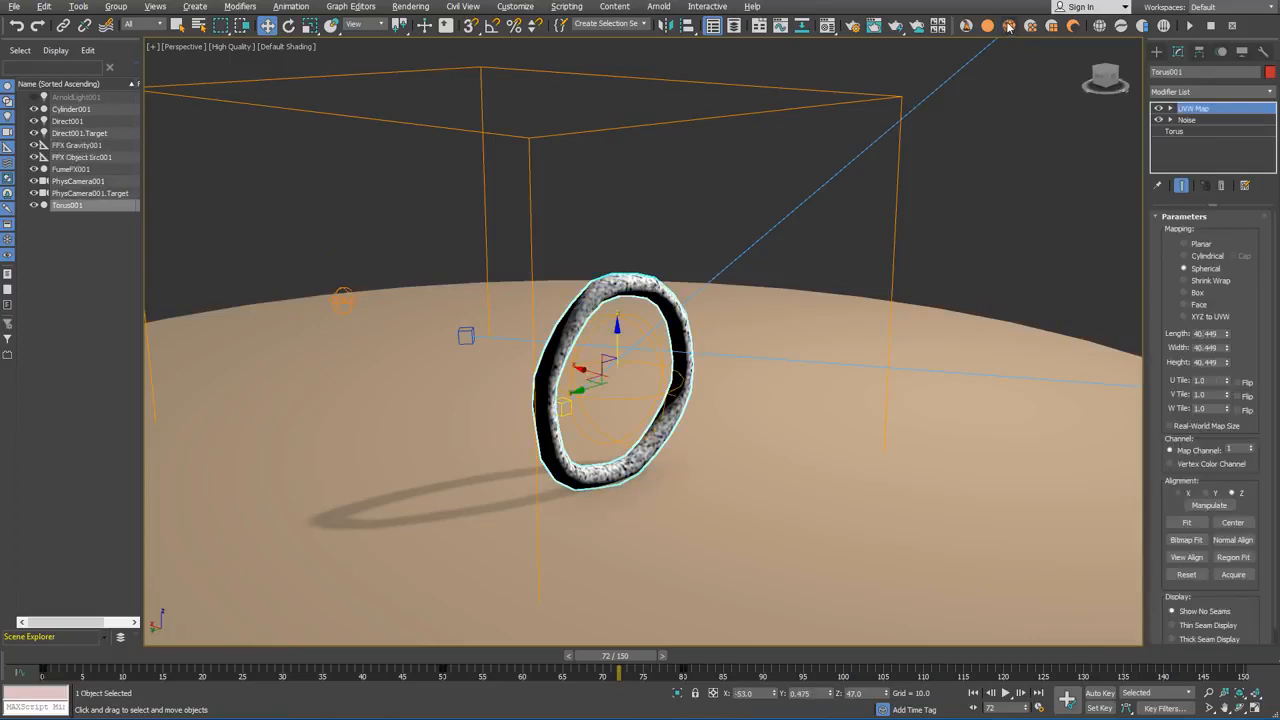
Add FFX Object Src001 to the objects and sources list of the FumeFX grid.
click(899, 186)
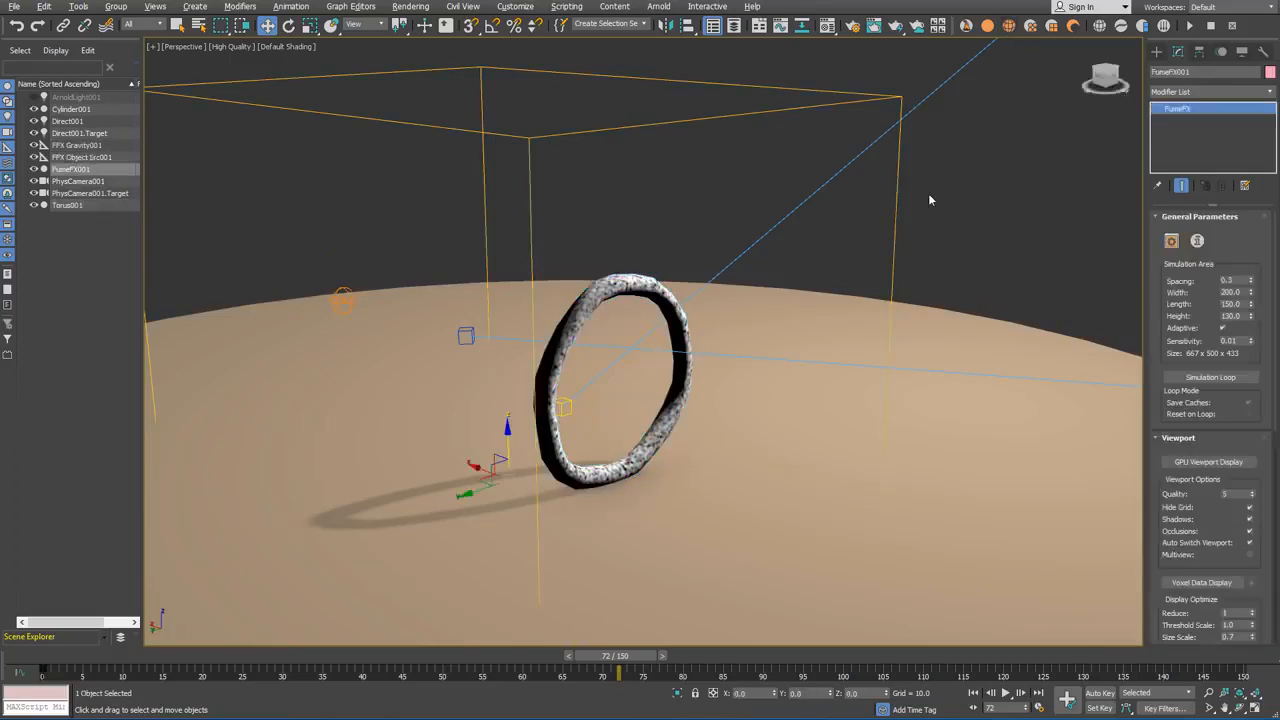
click(1171, 242)
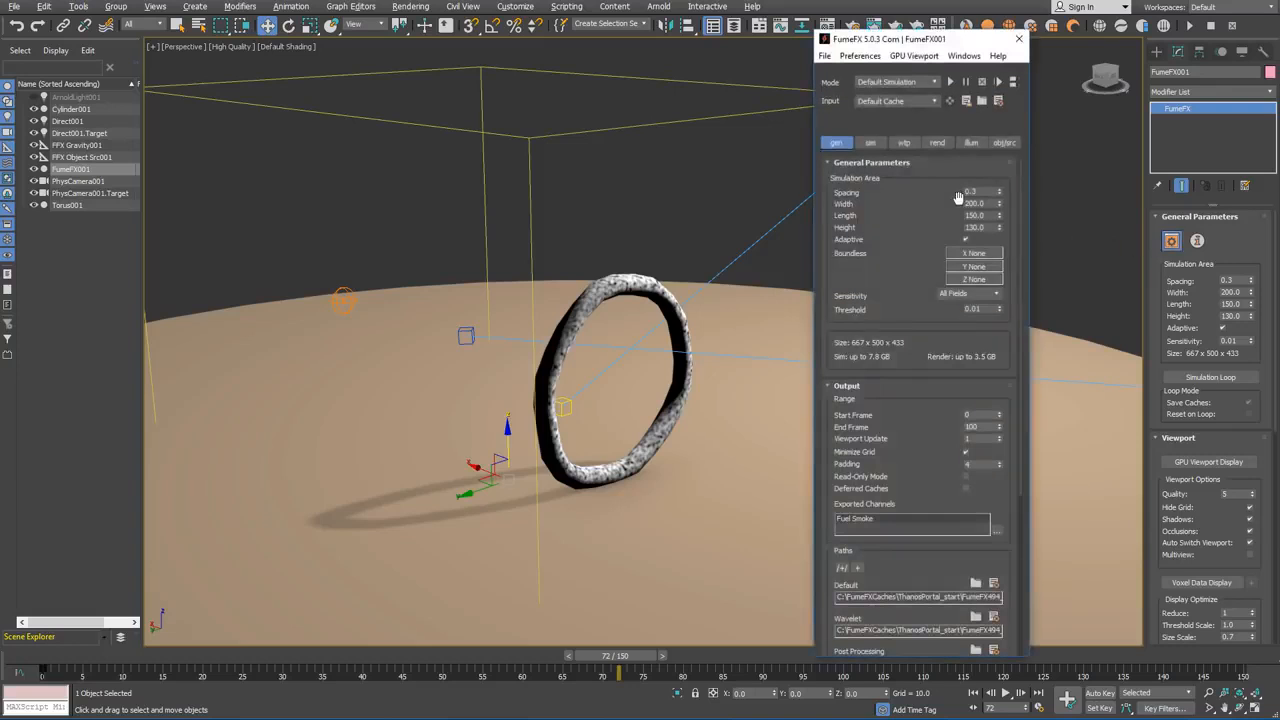
click(1004, 142)
click(934, 321)
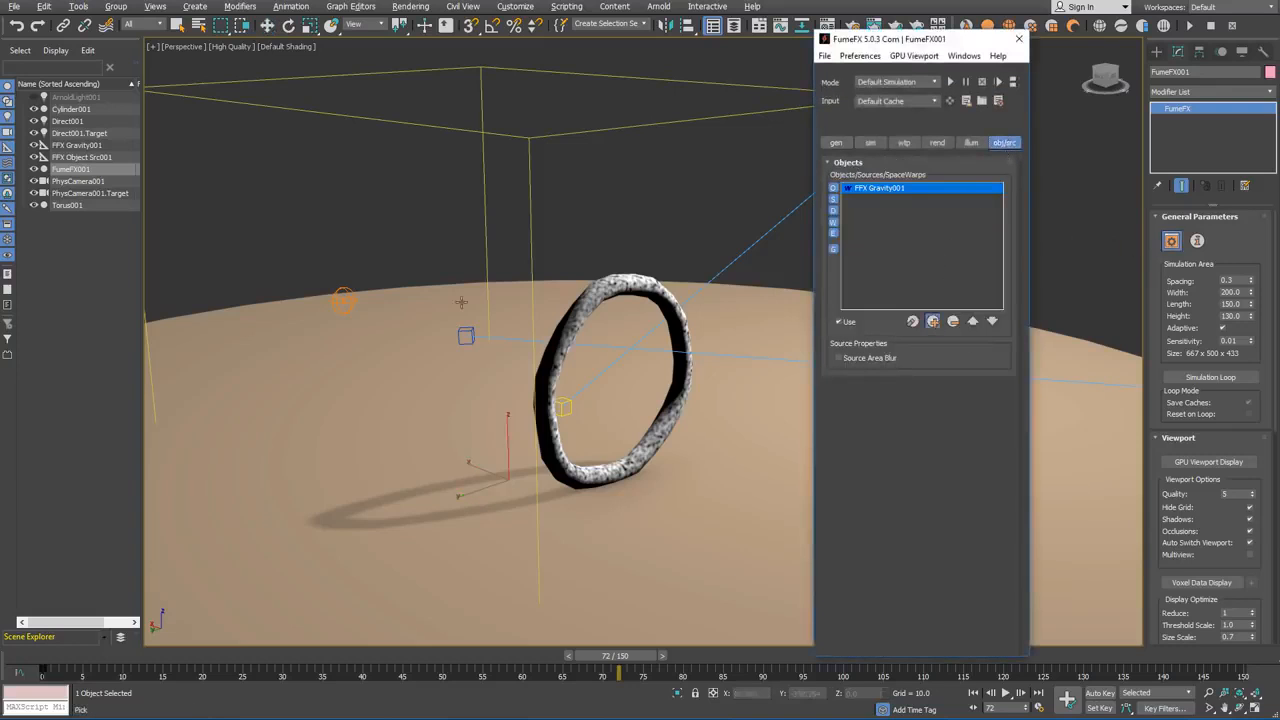
click(78, 157)
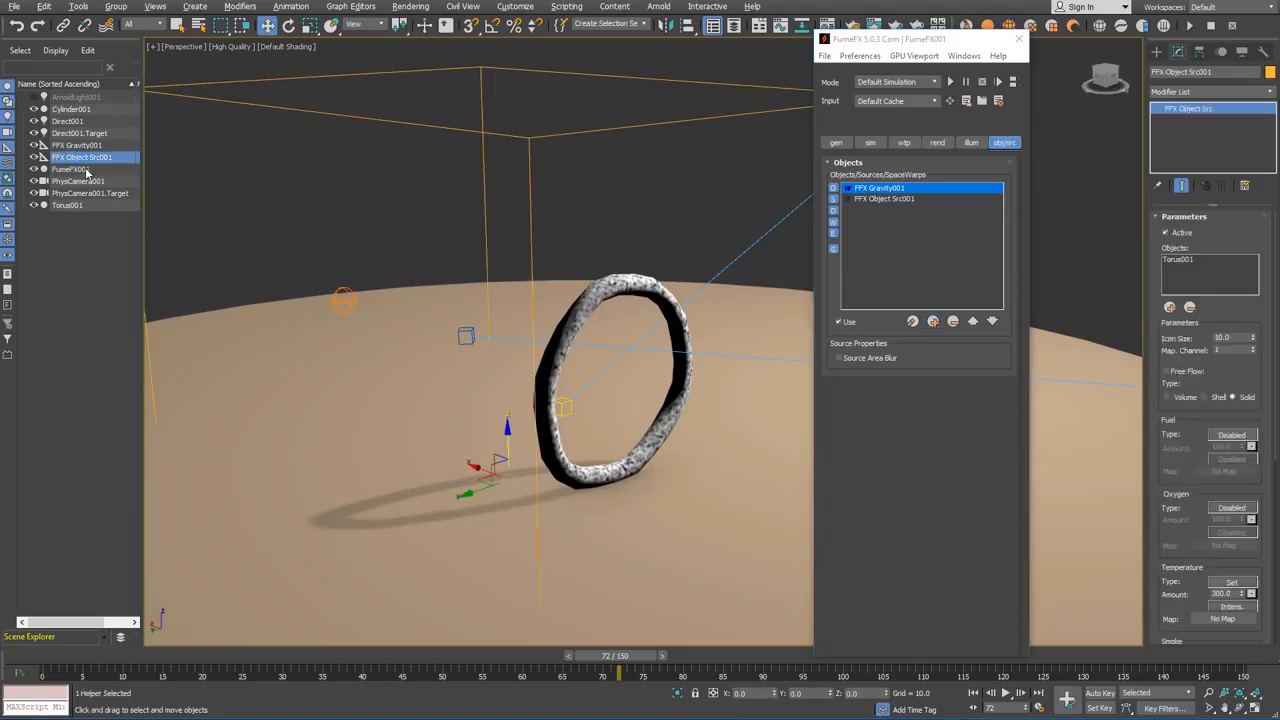
Display the object source's parameters in the FumeFX settings and open the Material Editor beside them.
click(85, 170)
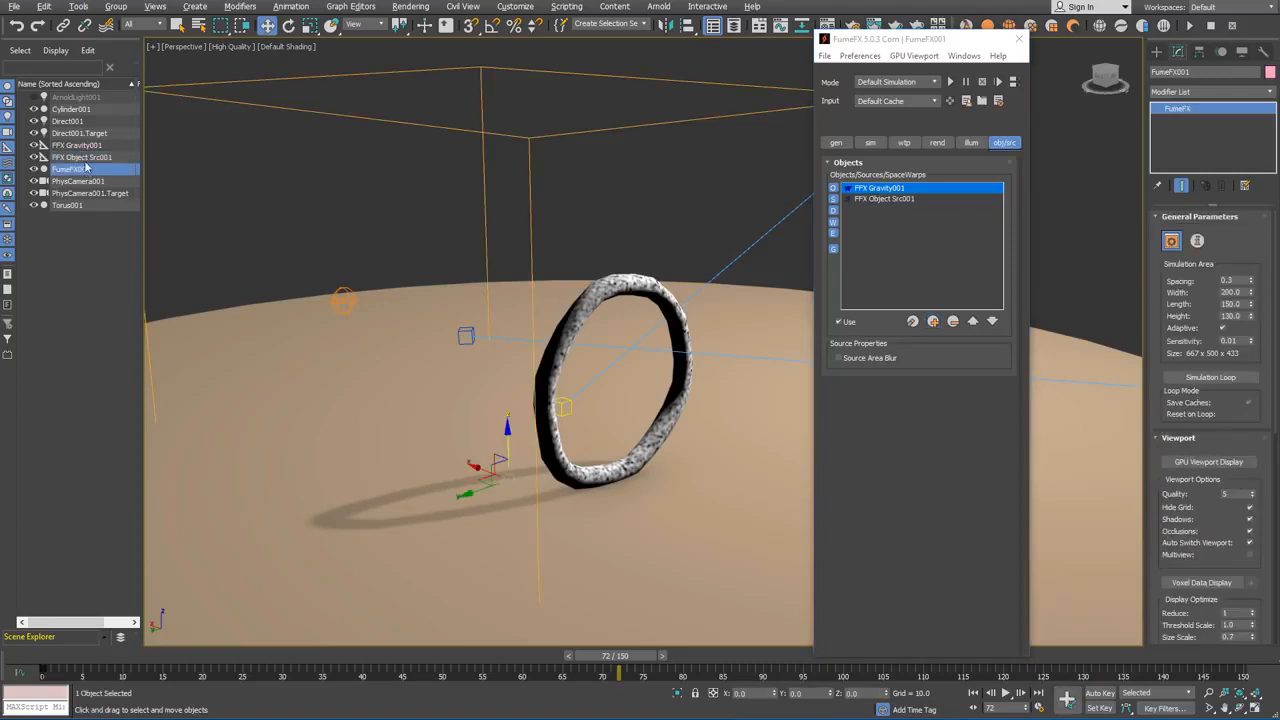
click(915, 199)
scroll(935, 489, down, 5)
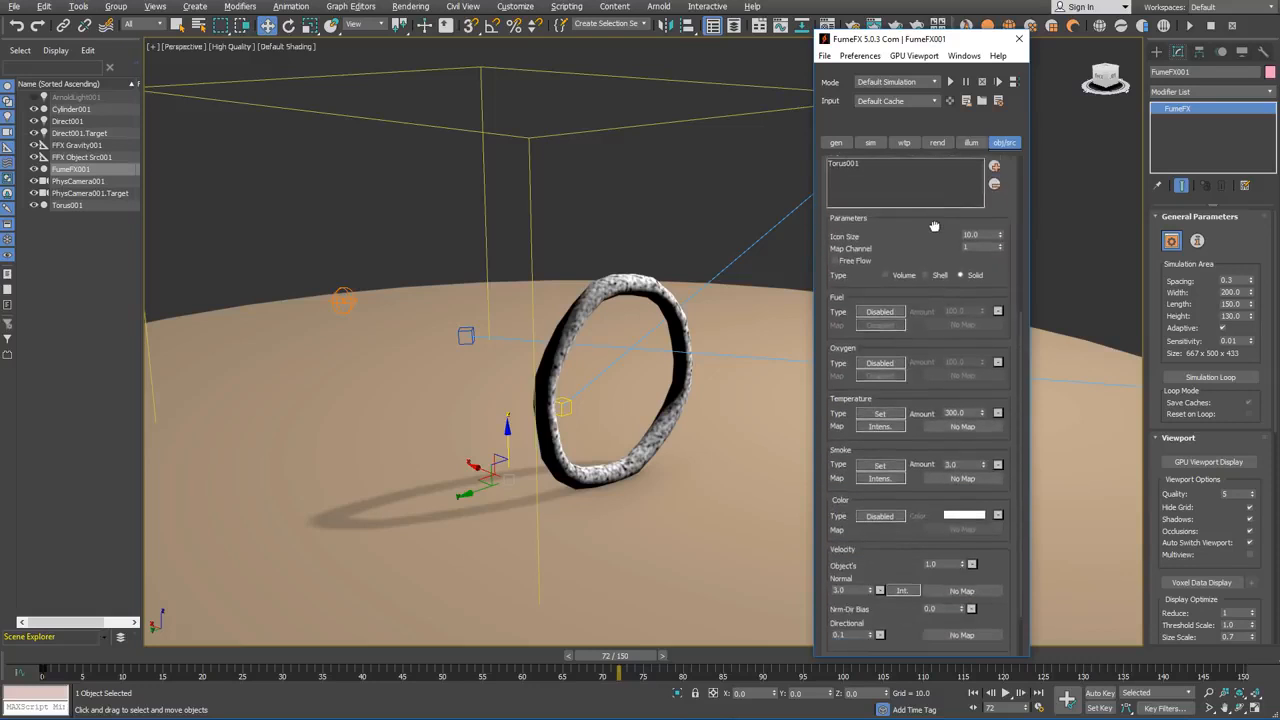
drag(925, 46, 945, 52)
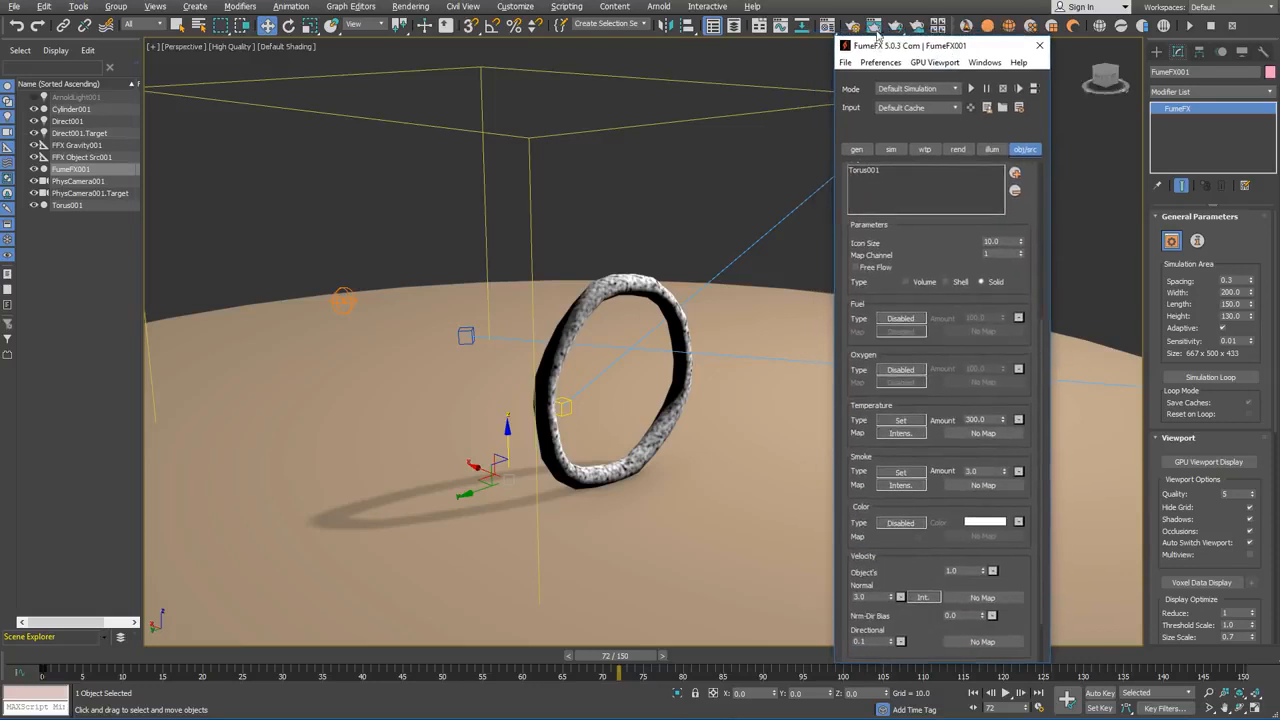
click(829, 28)
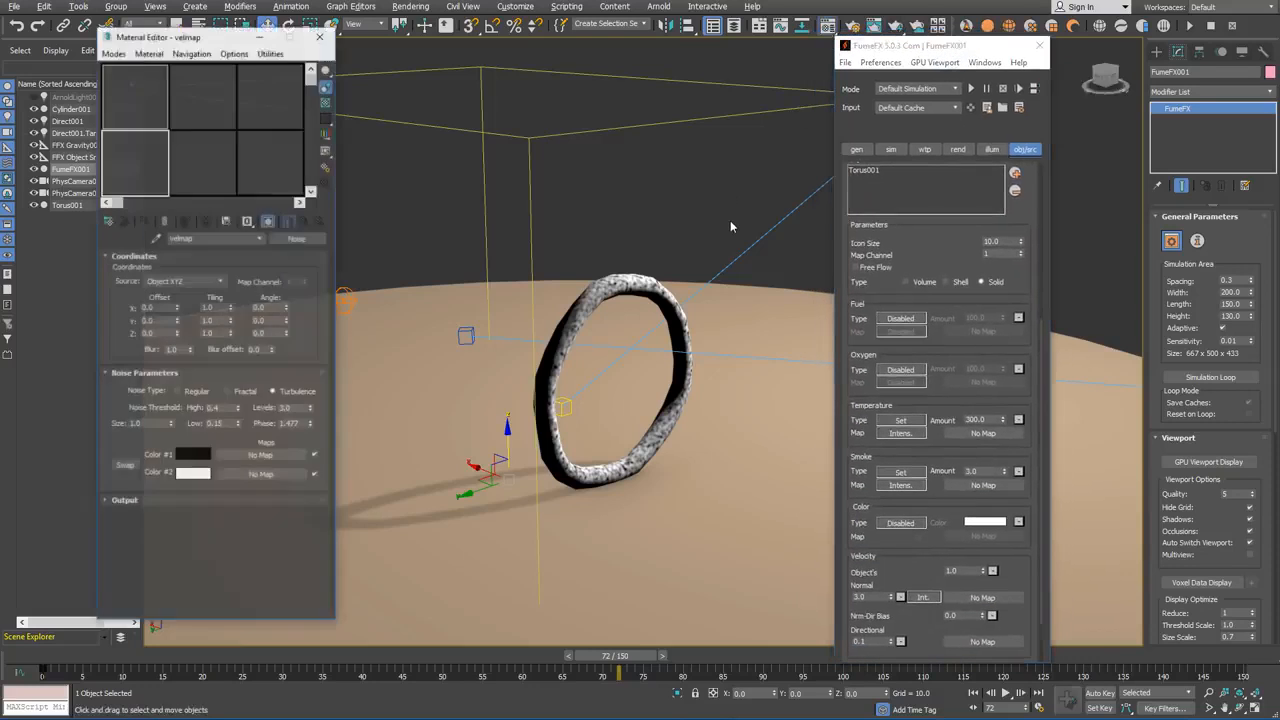
drag(210, 44, 402, 68)
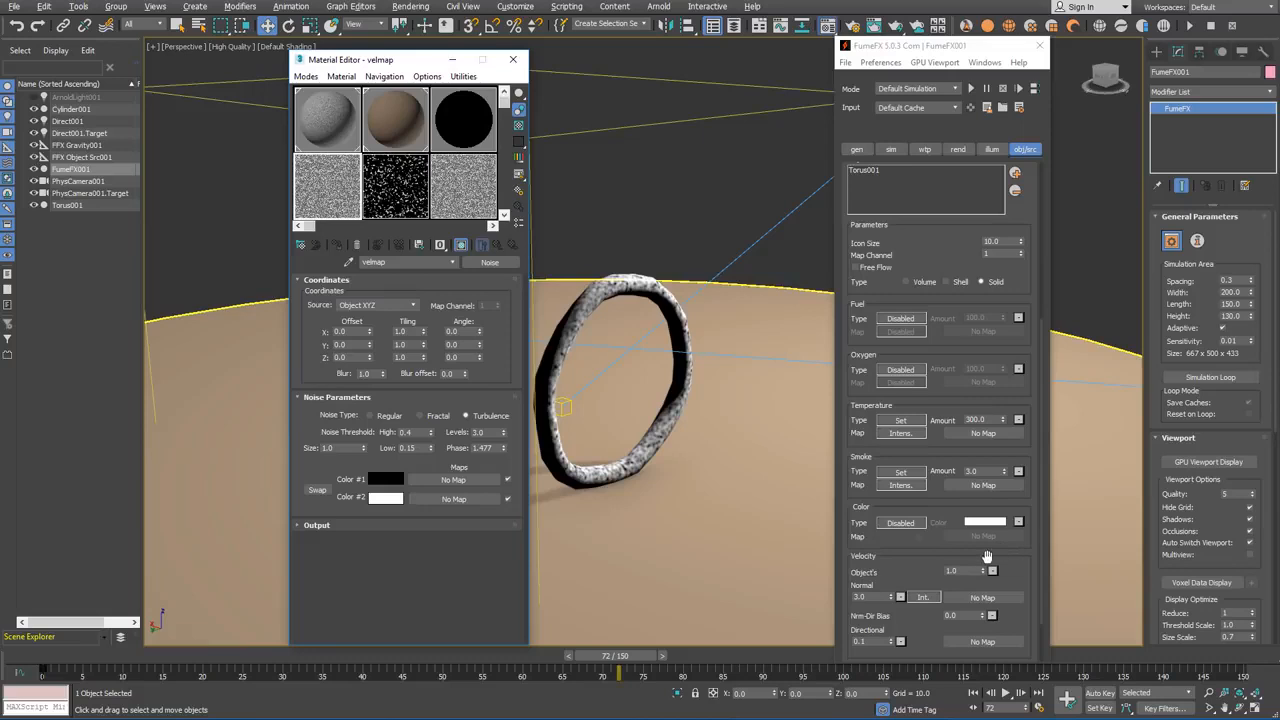
Examine and compare the noise settings of the tempmap and velmap maps in the Material Editor.
drag(987, 559, 986, 545)
click(394, 185)
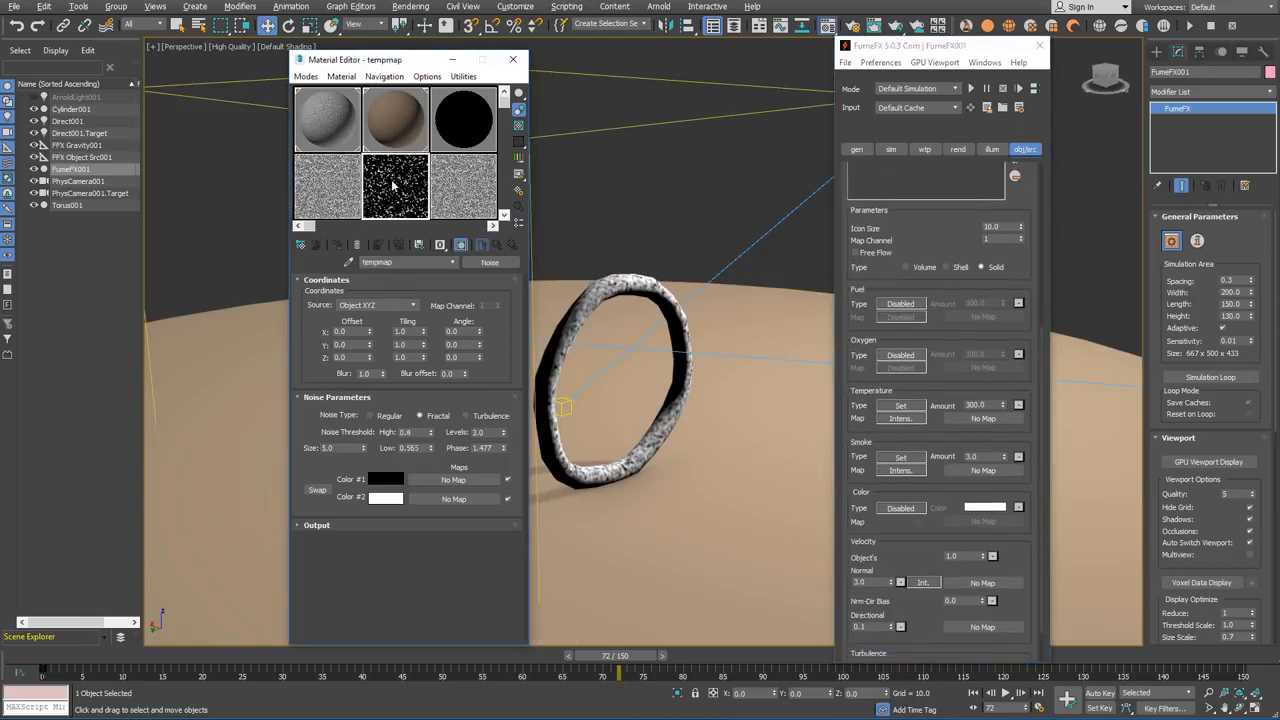
click(336, 185)
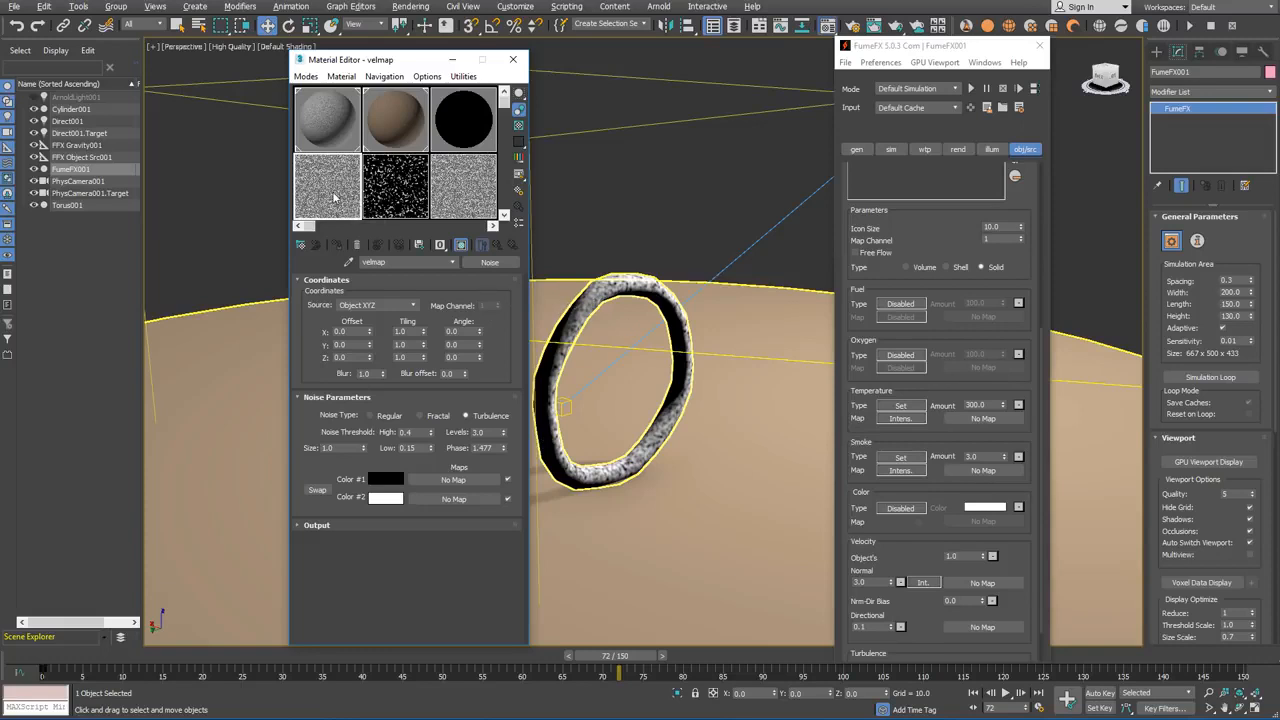
click(385, 194)
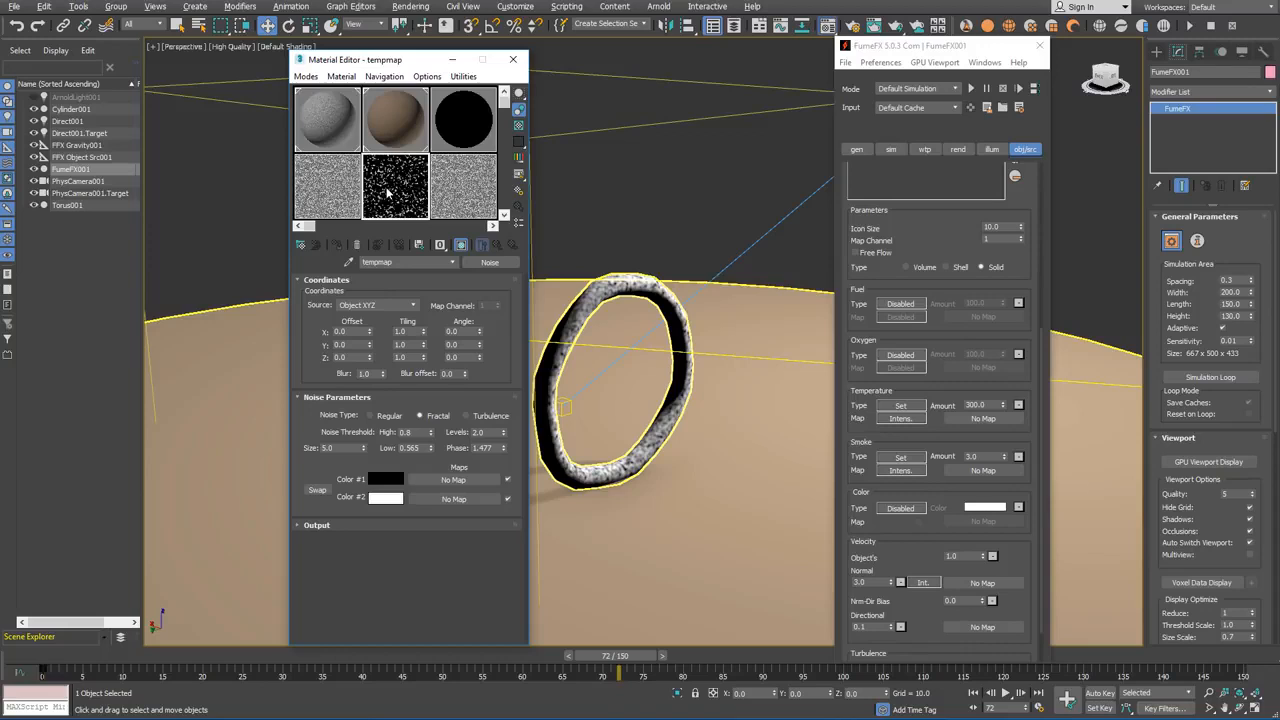
click(345, 198)
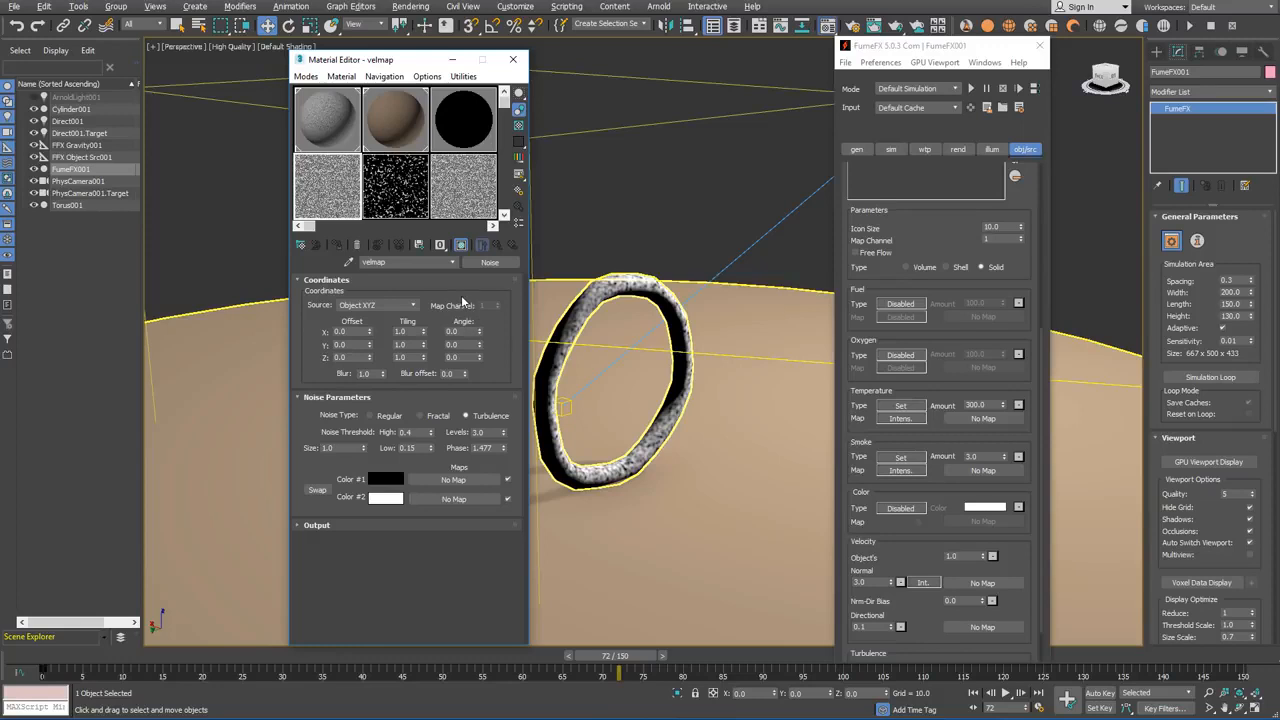
Keep the object source's Fuel type set to Disabled.
click(903, 305)
click(912, 311)
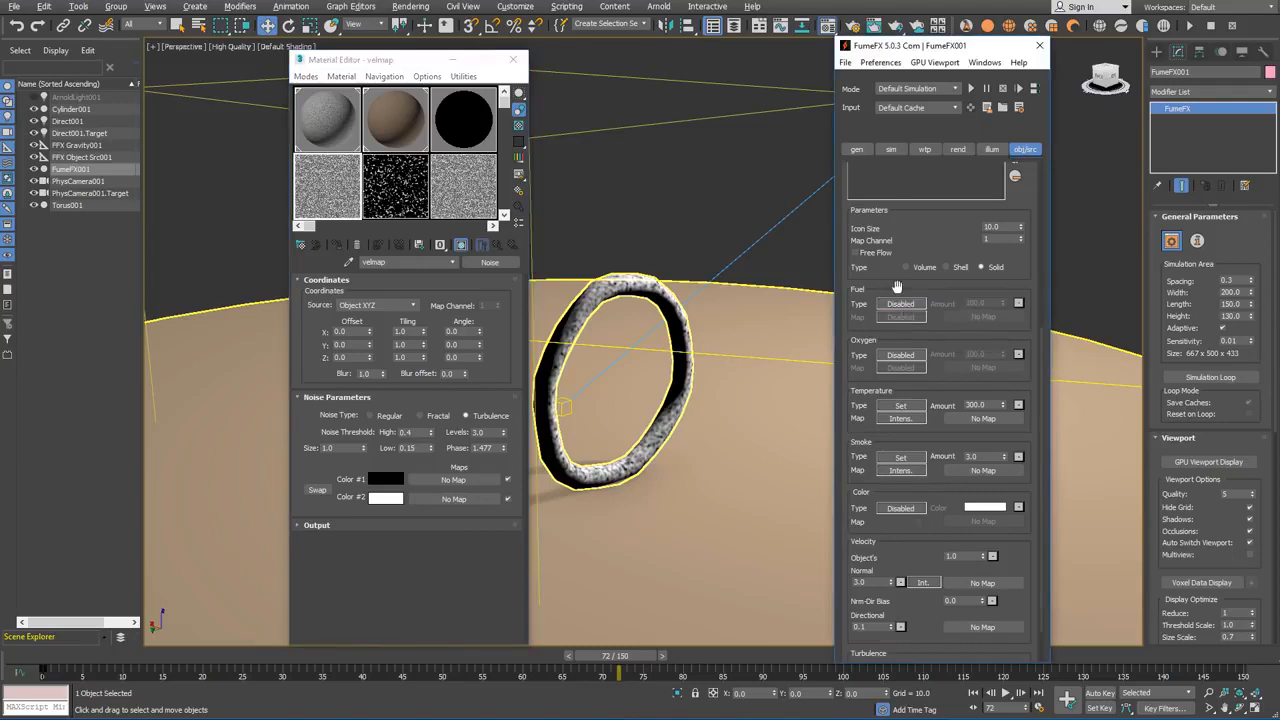
Assign the tempmap noise to the object source's Temperature map and disable its Smoke map.
click(397, 204)
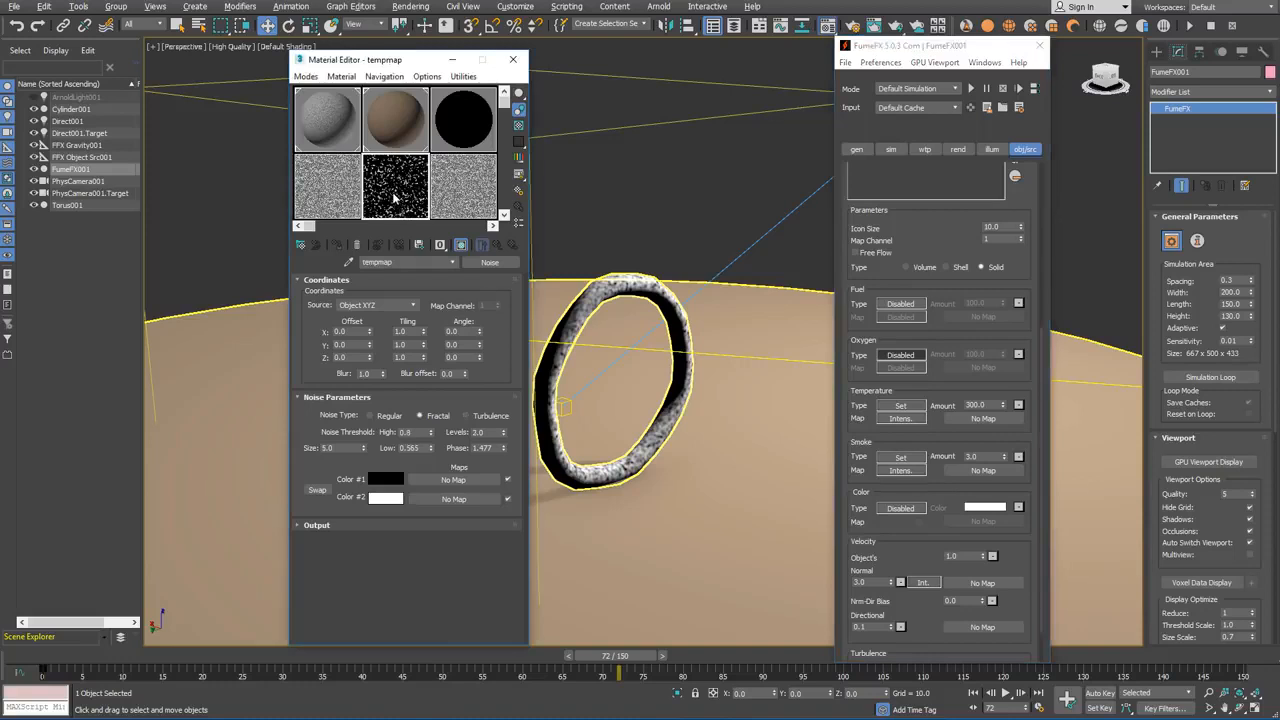
drag(976, 421, 976, 421)
click(987, 395)
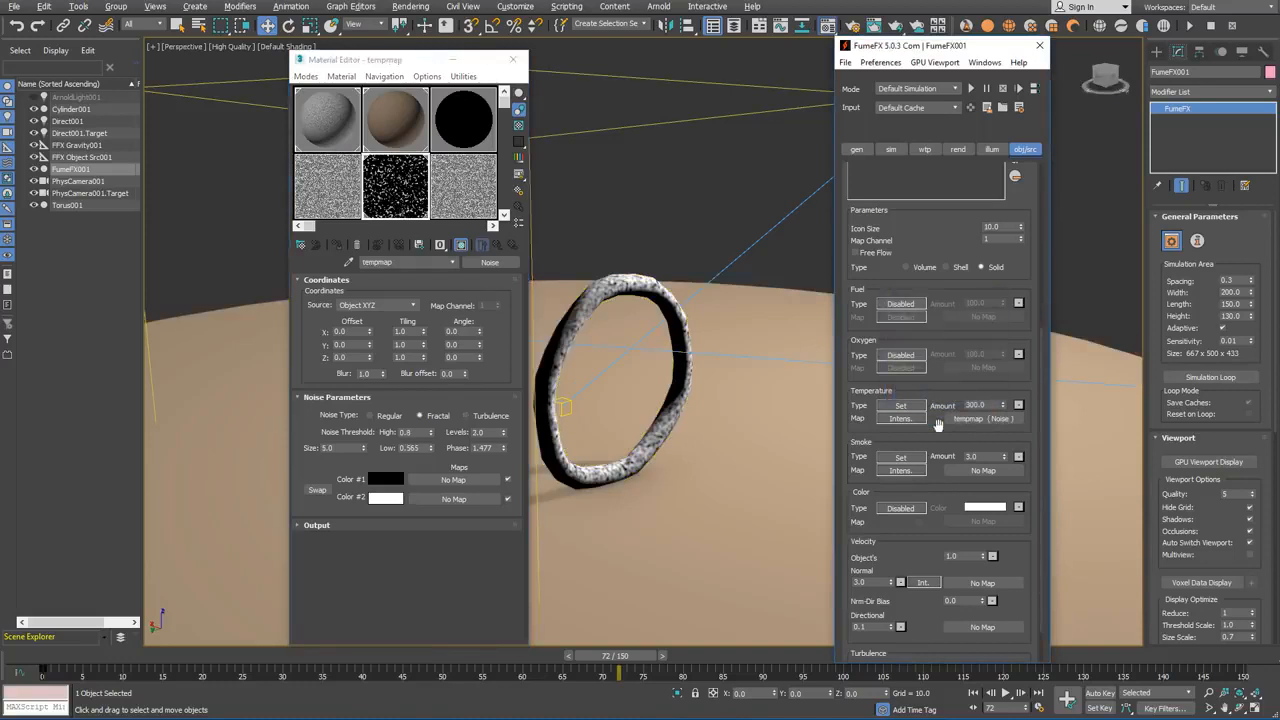
click(900, 470)
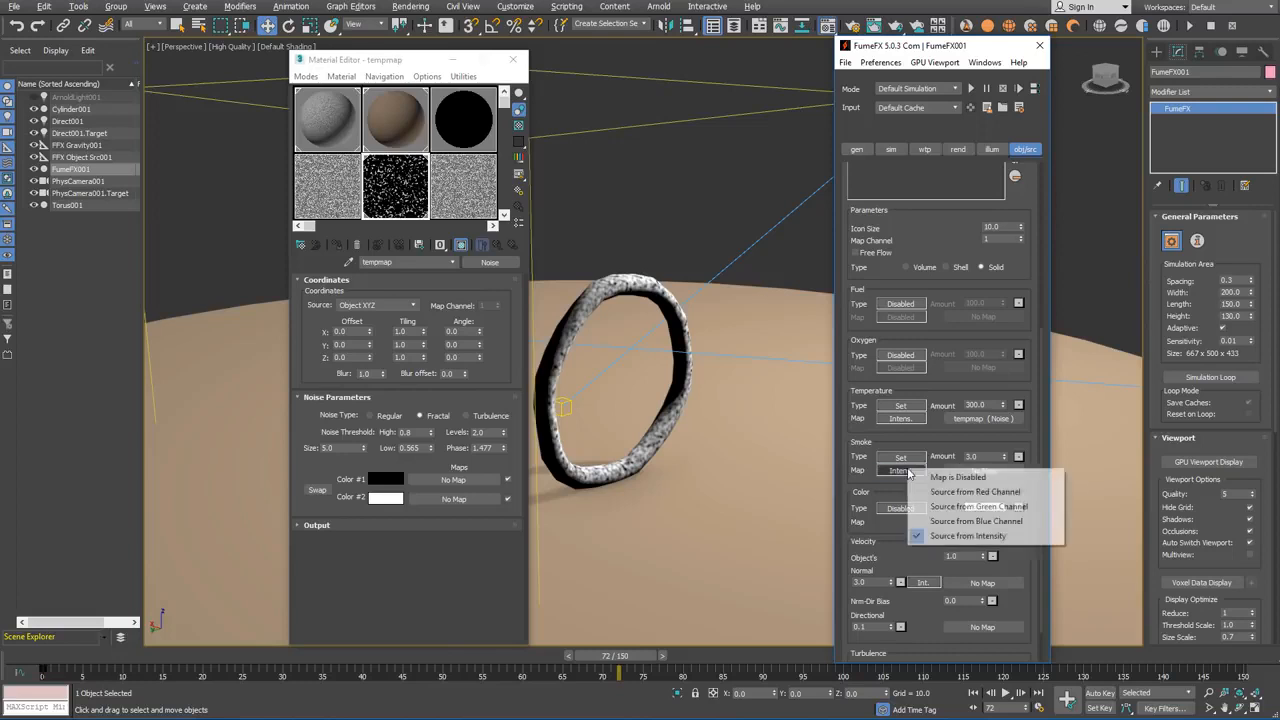
click(940, 481)
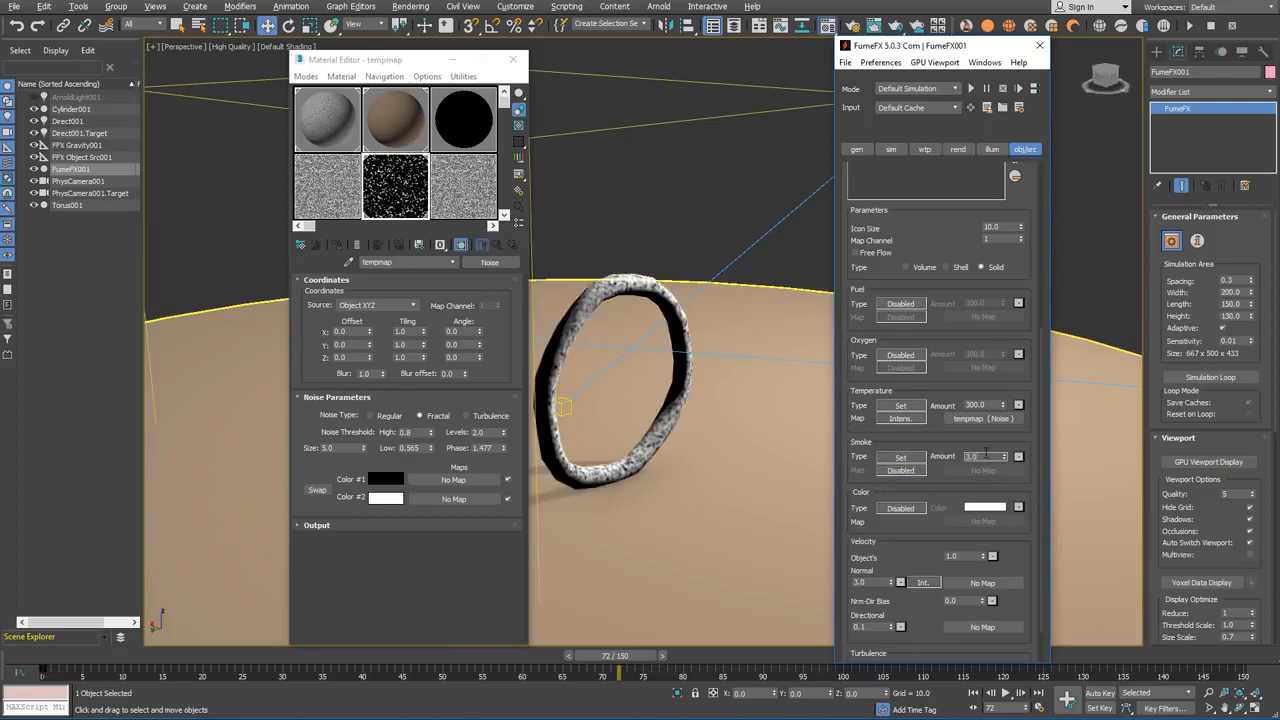
Assign the velmap noise as an instance to the object source's Normal velocity map, sourced from intensity.
scroll(974, 440, down, 1)
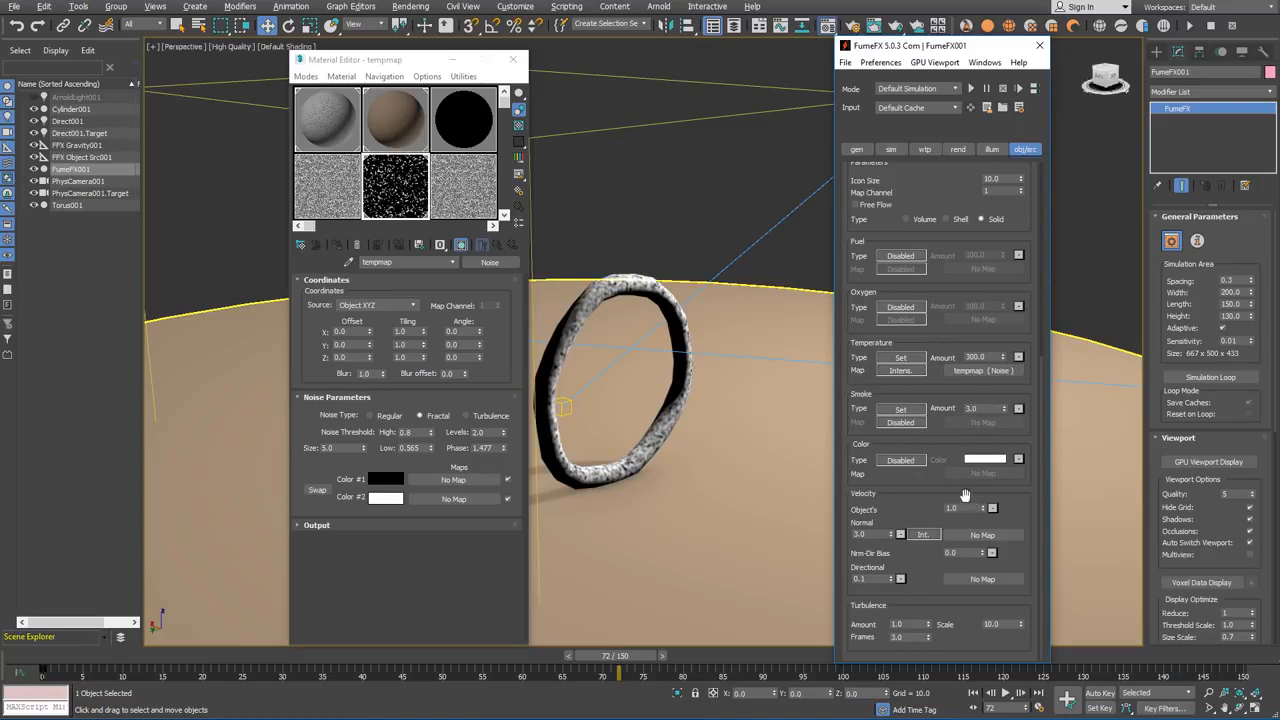
drag(882, 535, 819, 535)
drag(362, 212, 985, 536)
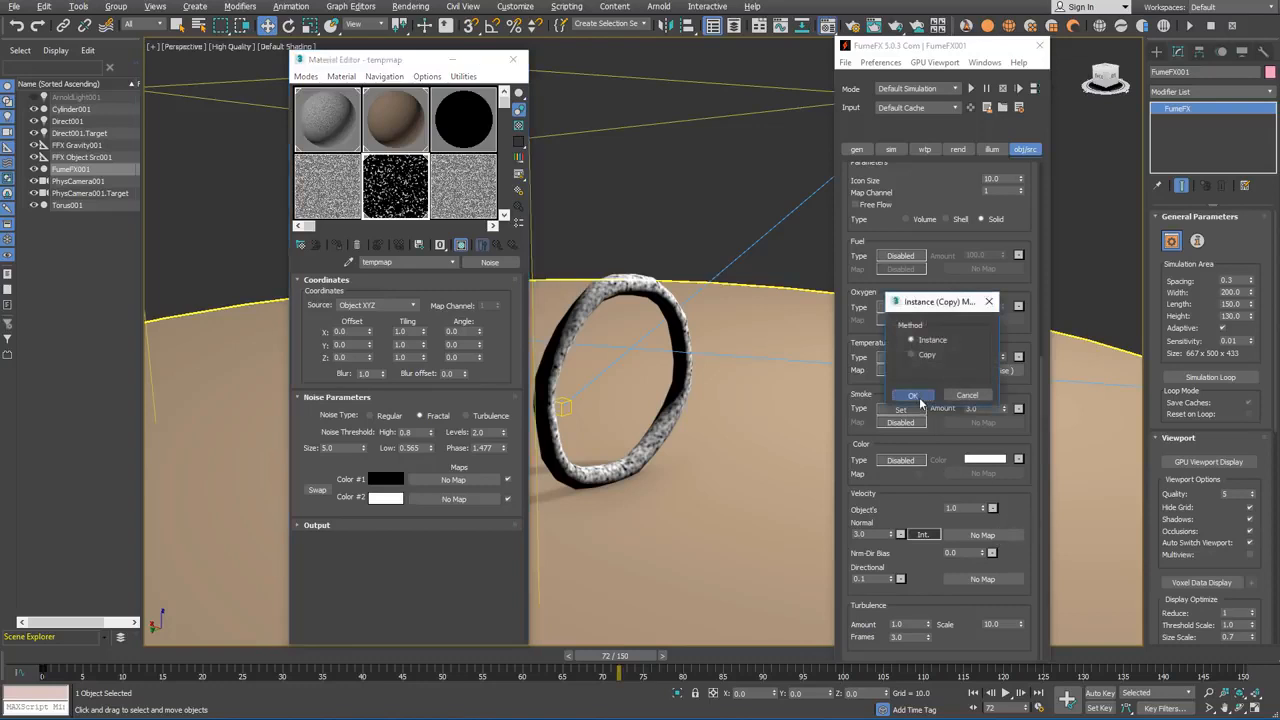
click(913, 397)
click(929, 534)
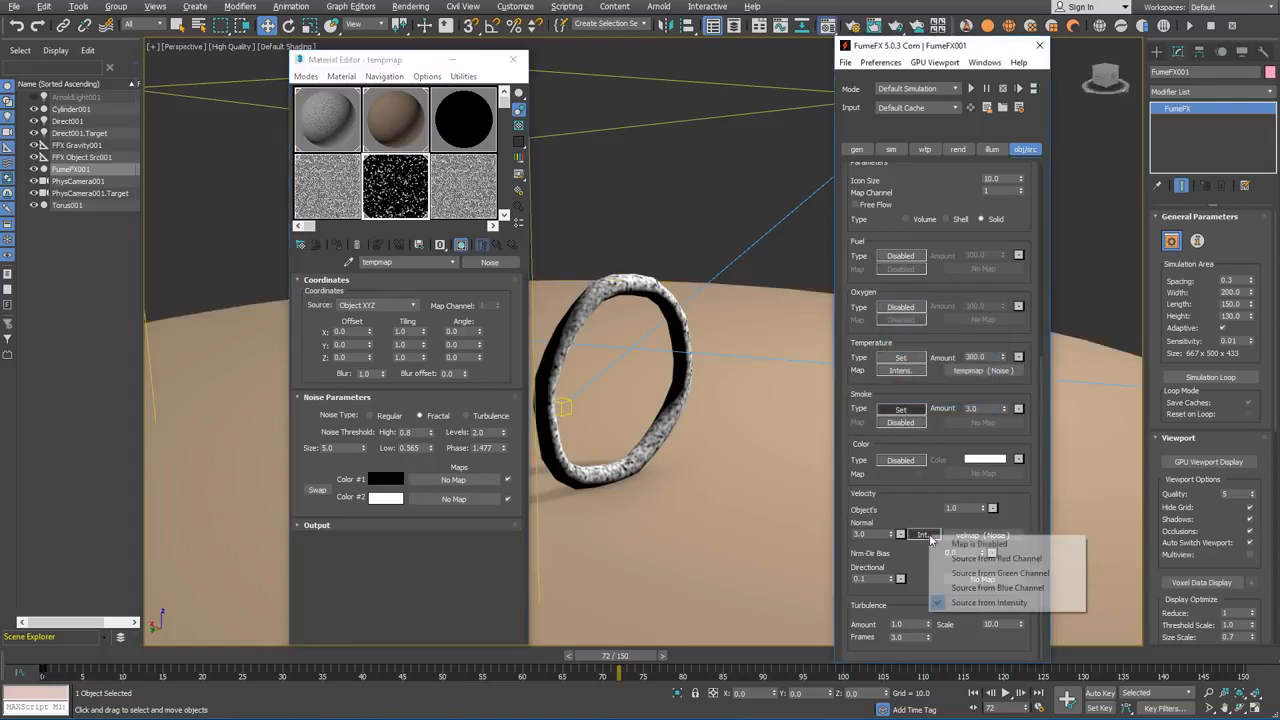
click(970, 603)
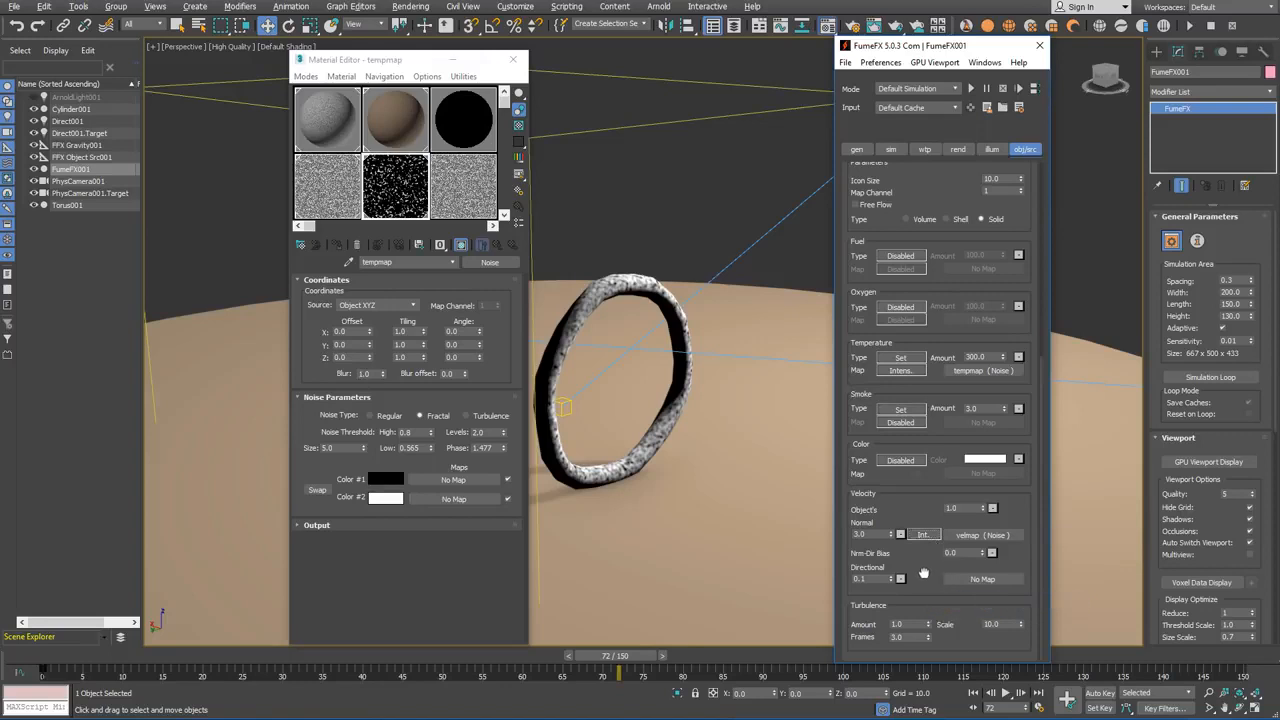
Set the object source's turbulence Scale to 5.0.
double_click(910, 624)
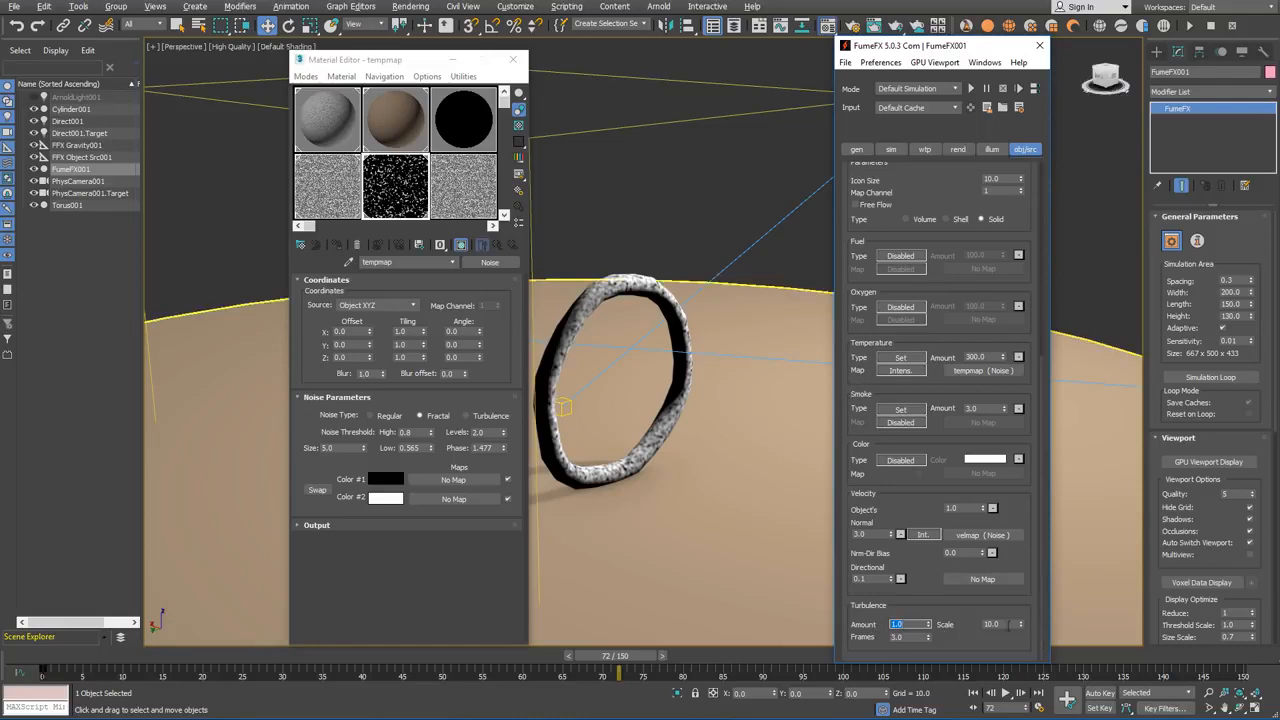
key(Tab)
text(5.0)
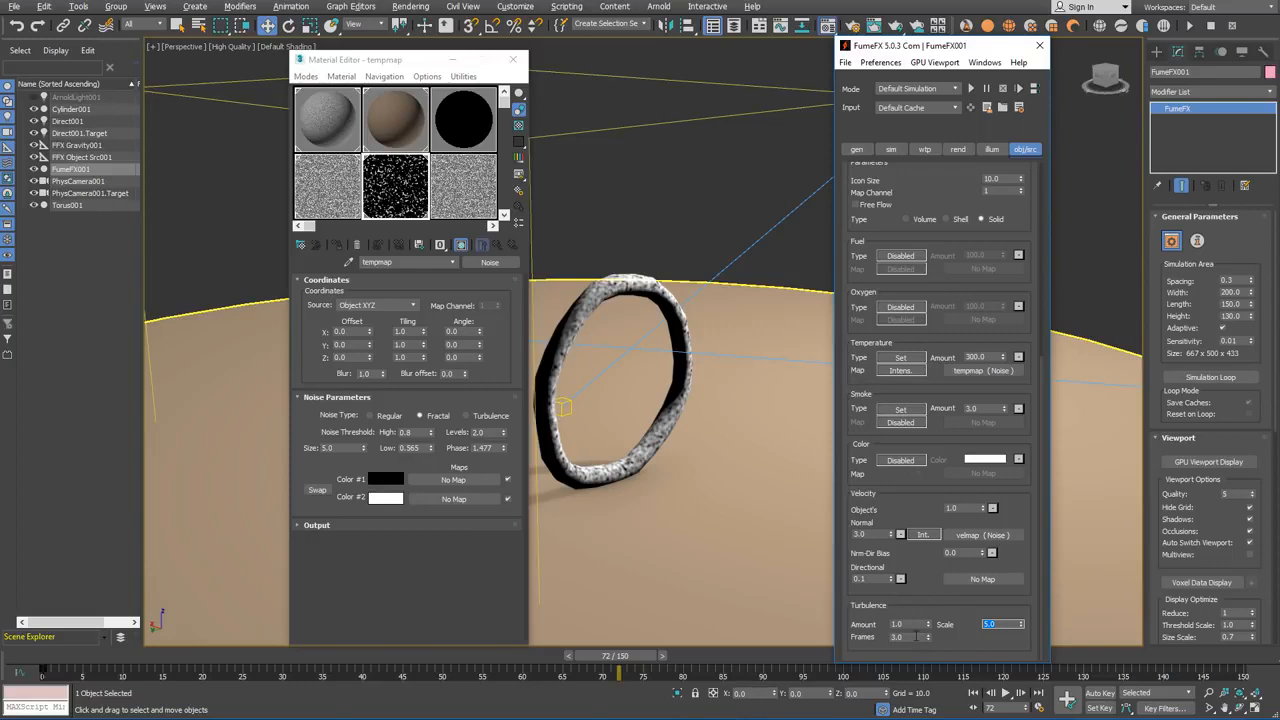
key(Tab)
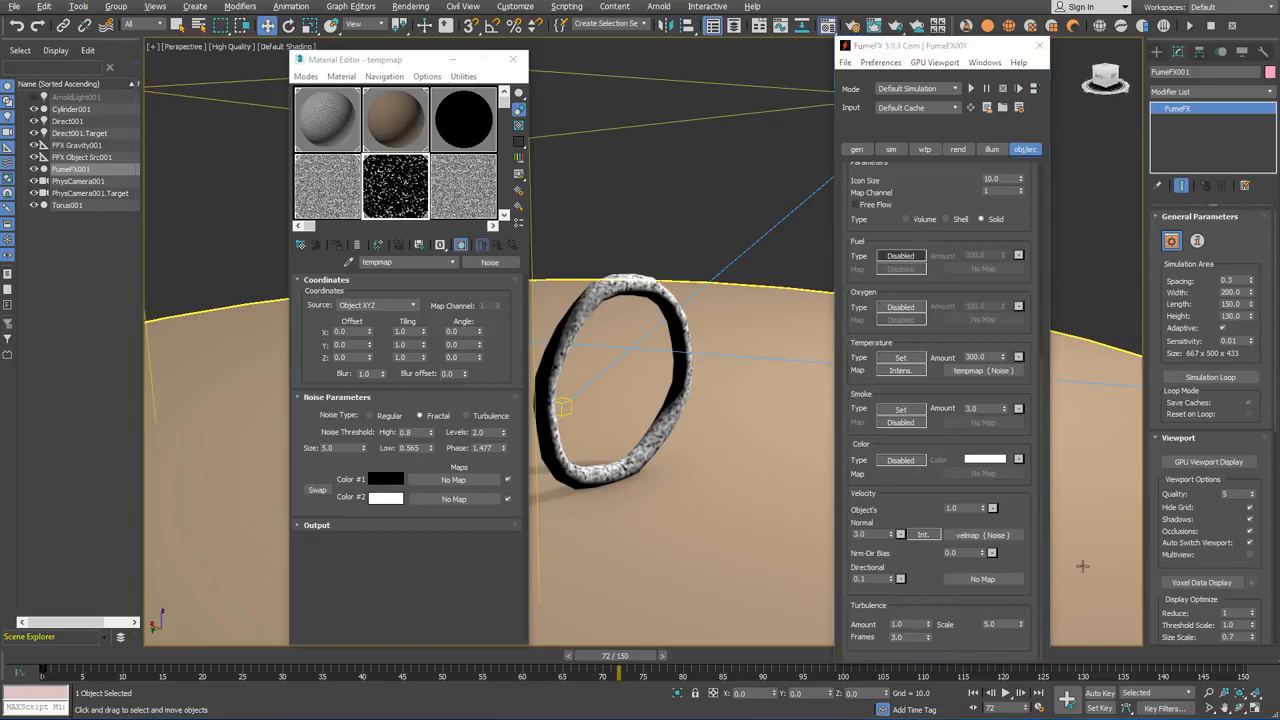
Set the X Turbulence in the grid's simulation system settings to 0.04.
click(891, 149)
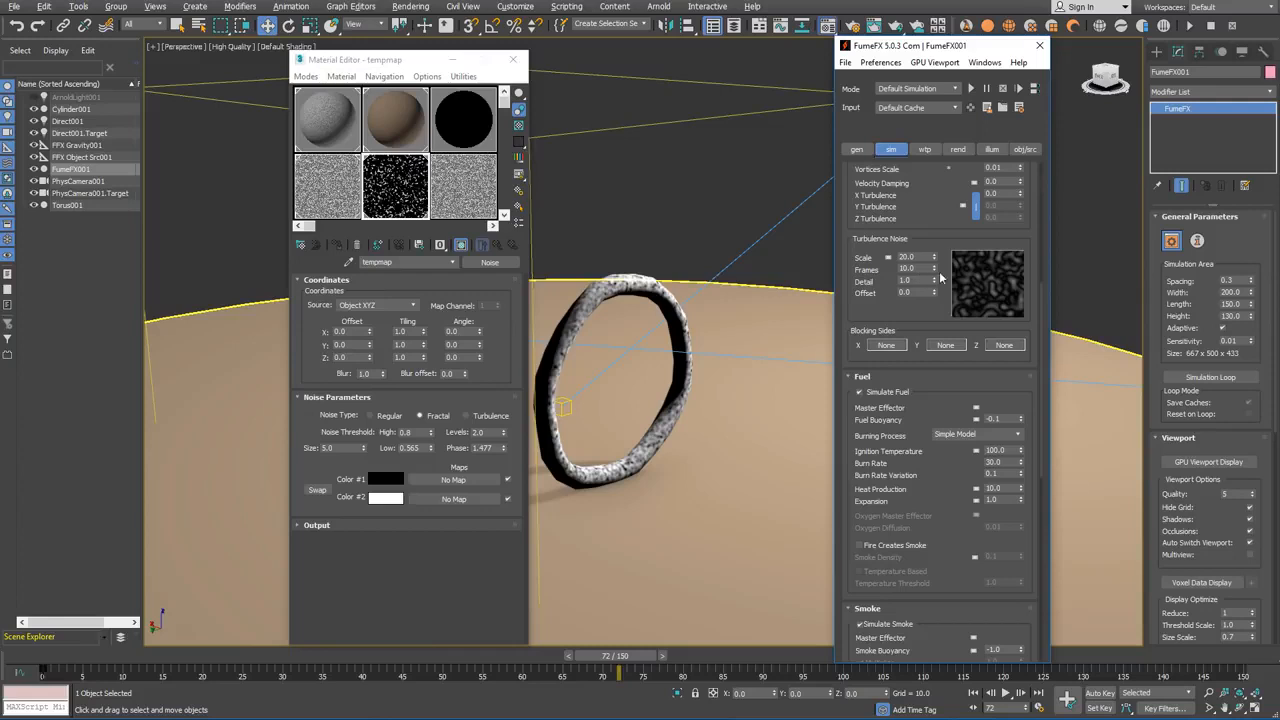
scroll(940, 279, up, 3)
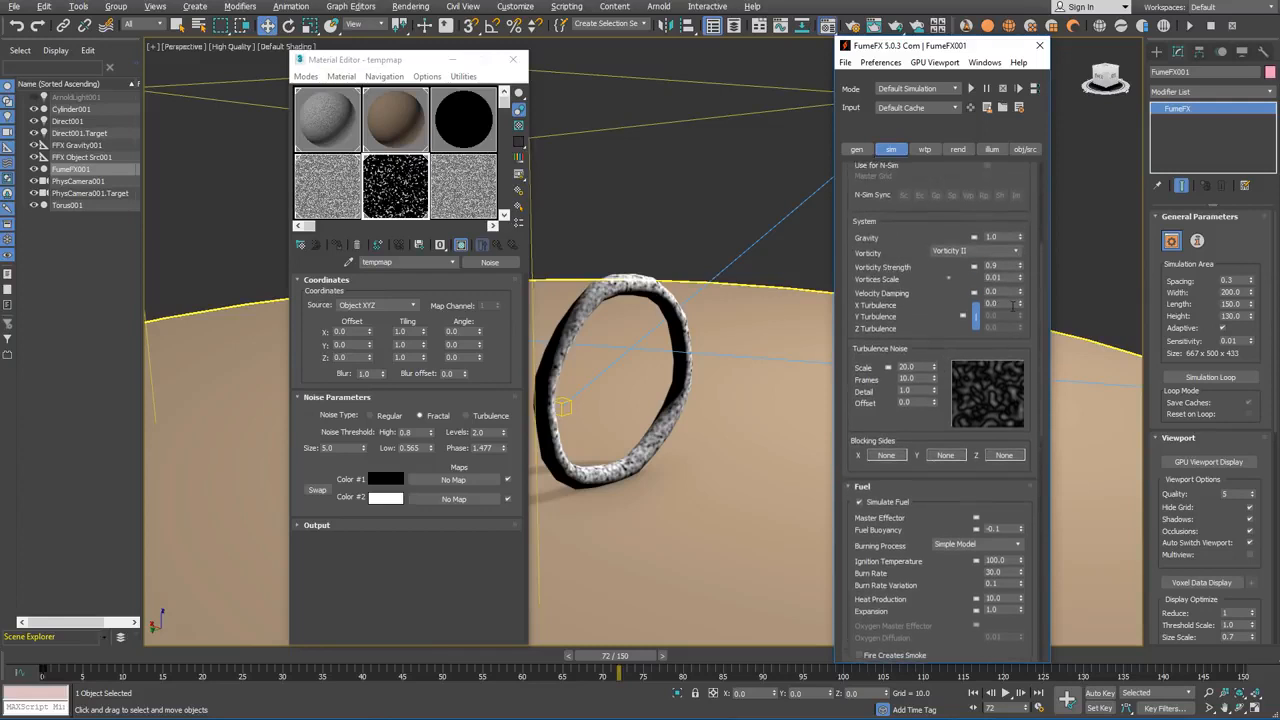
click(992, 303)
text(4)
key(Return)
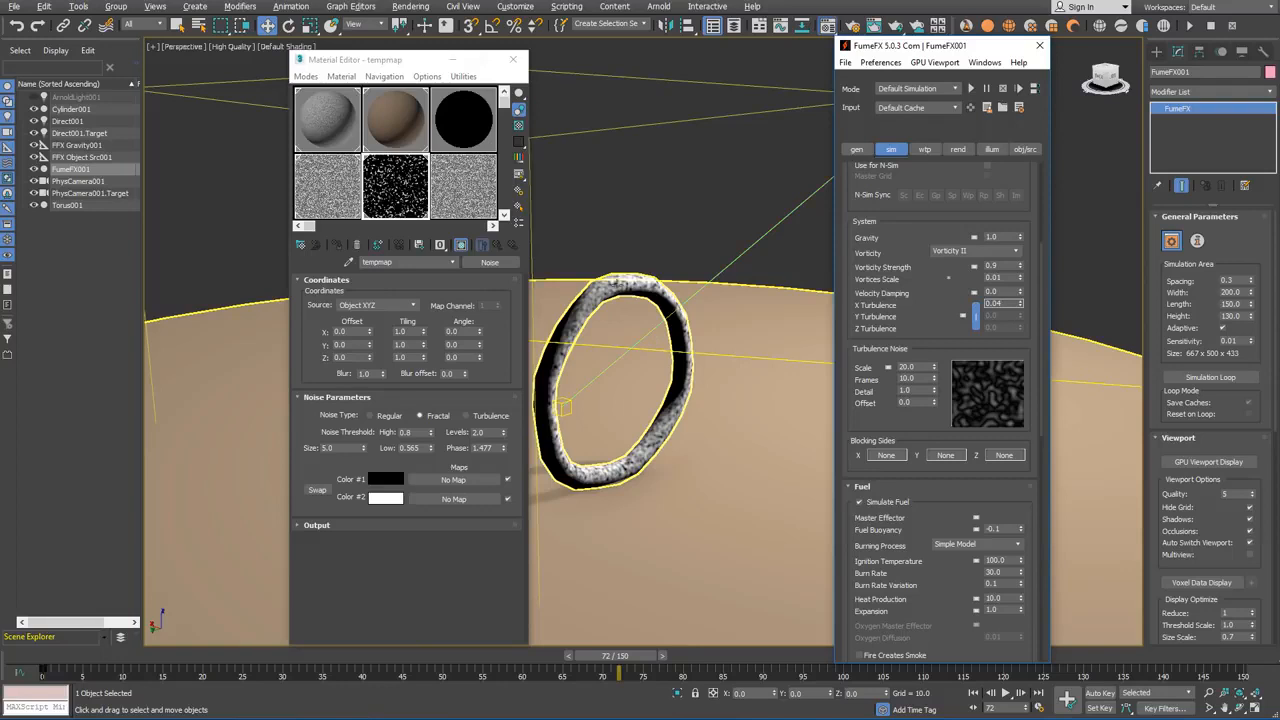
Close the Material Editor and create a new effector in the grid's objects and sources list.
click(513, 59)
click(1025, 149)
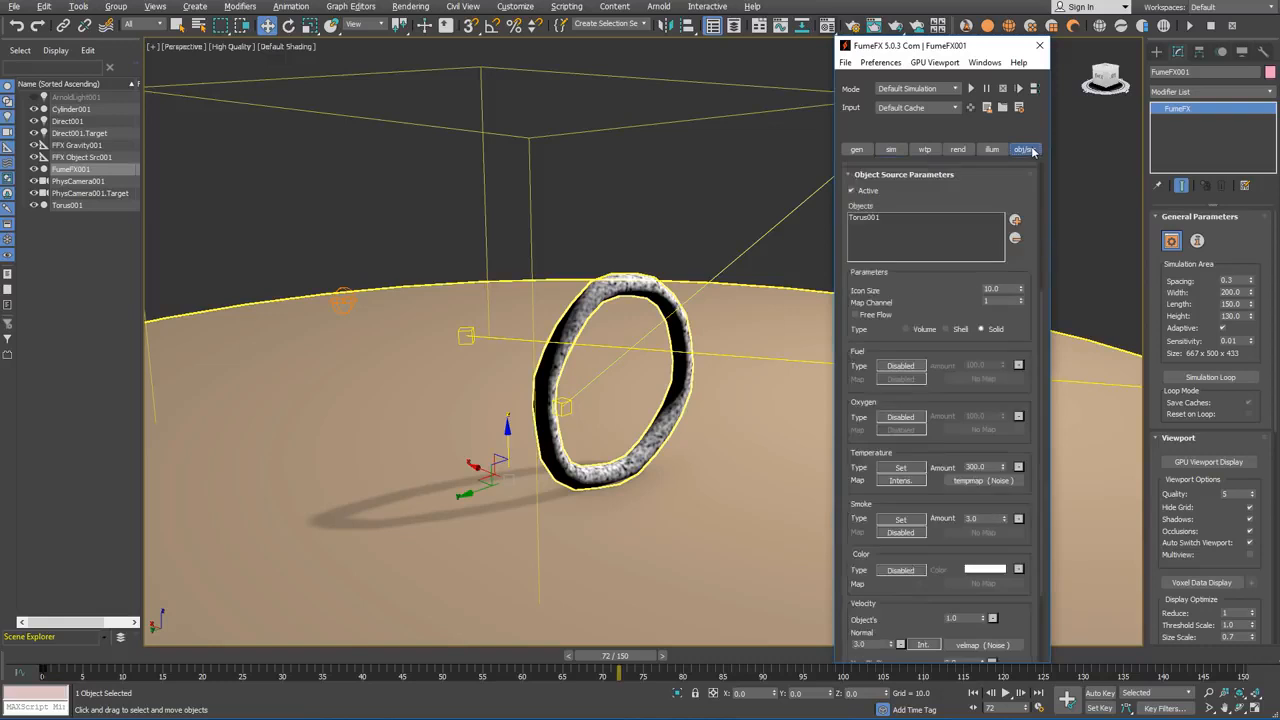
drag(988, 198, 977, 405)
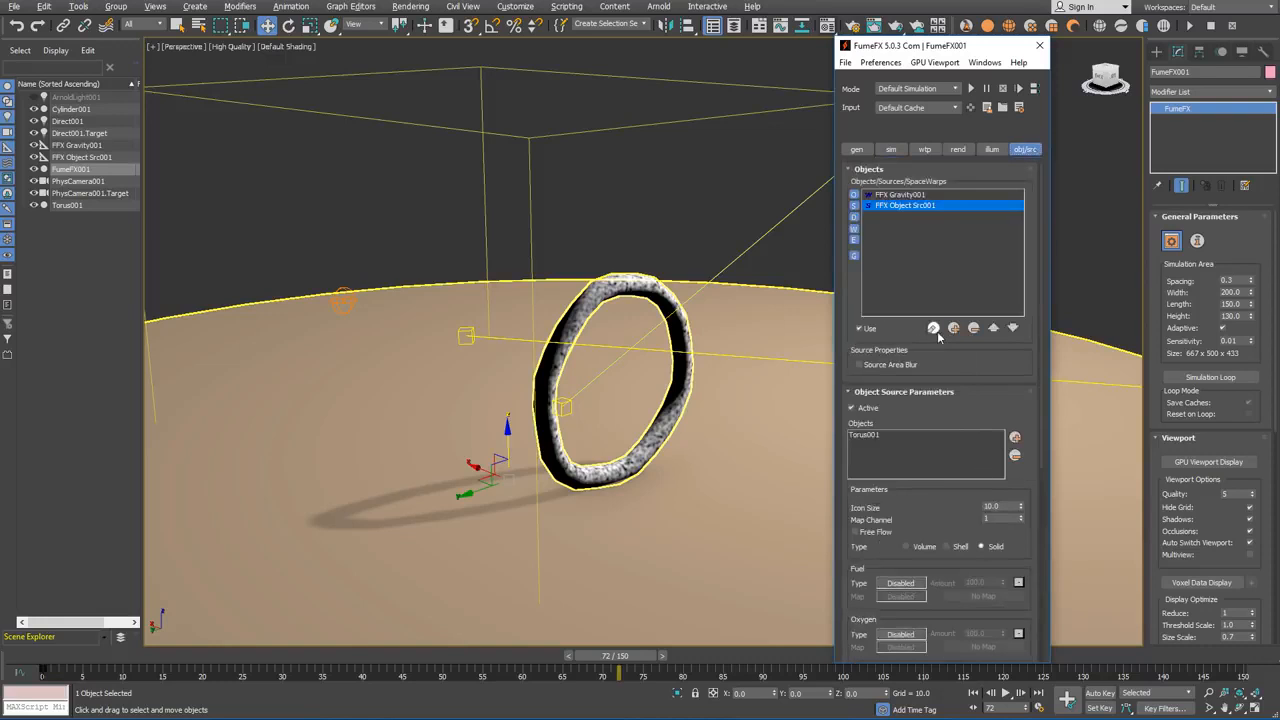
click(950, 330)
click(972, 428)
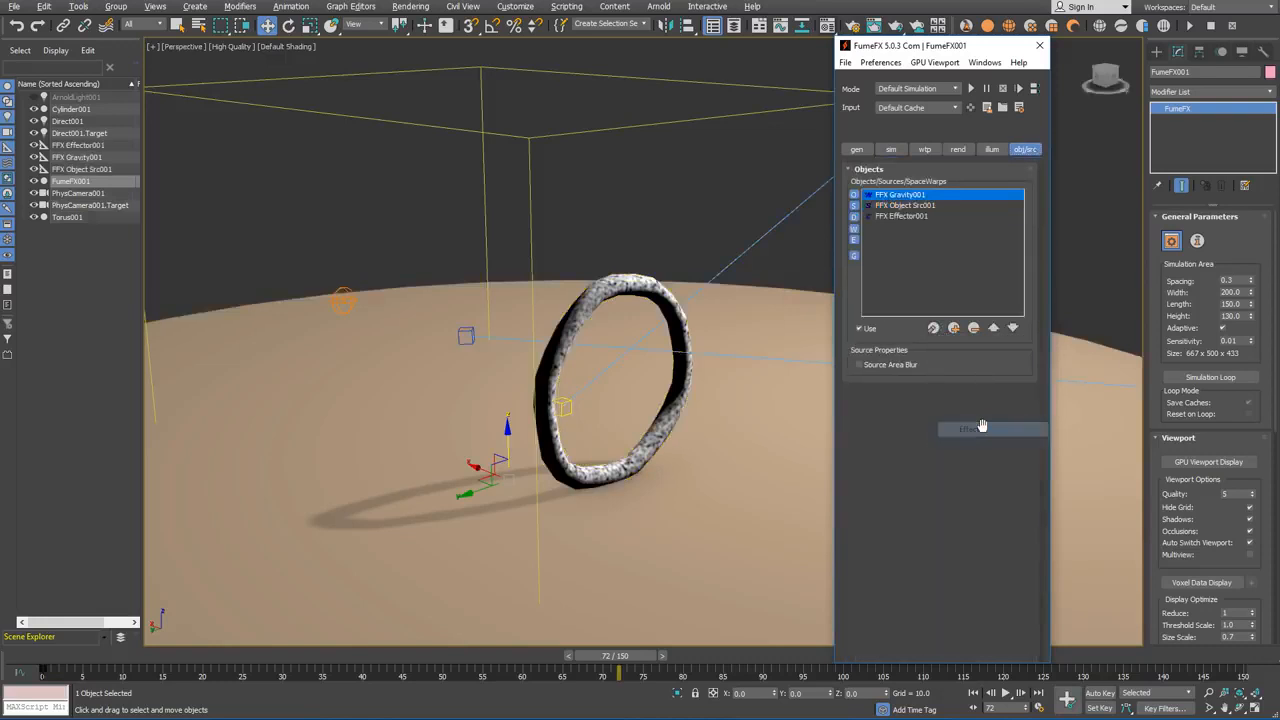
Move FFX Effector001 to the absolute world position X -53, Y 0, Z 47.
click(74, 146)
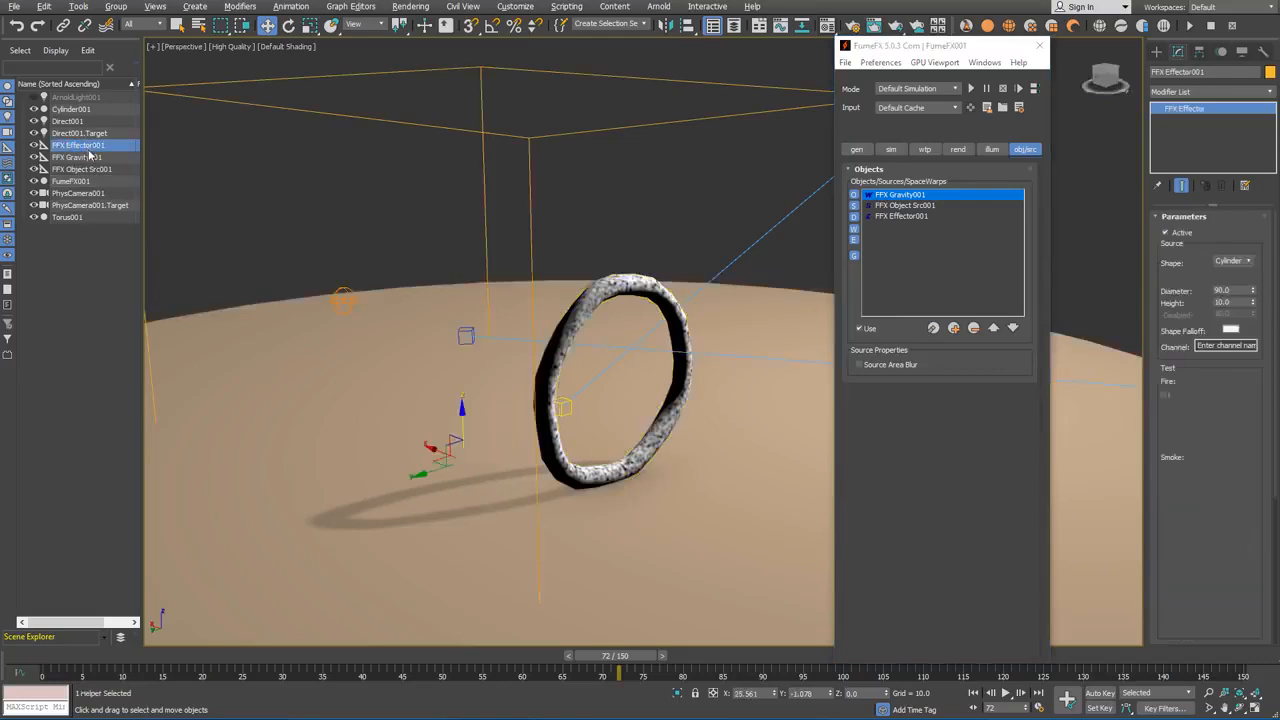
click(933, 49)
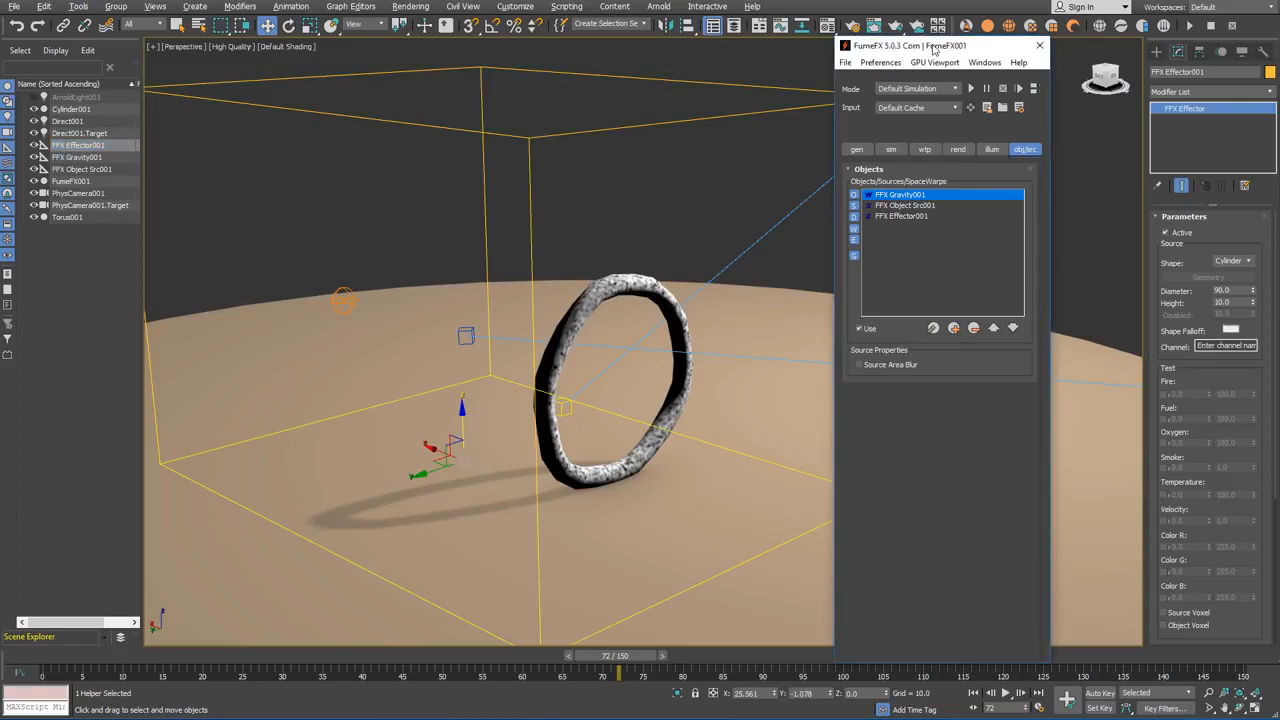
key(F12)
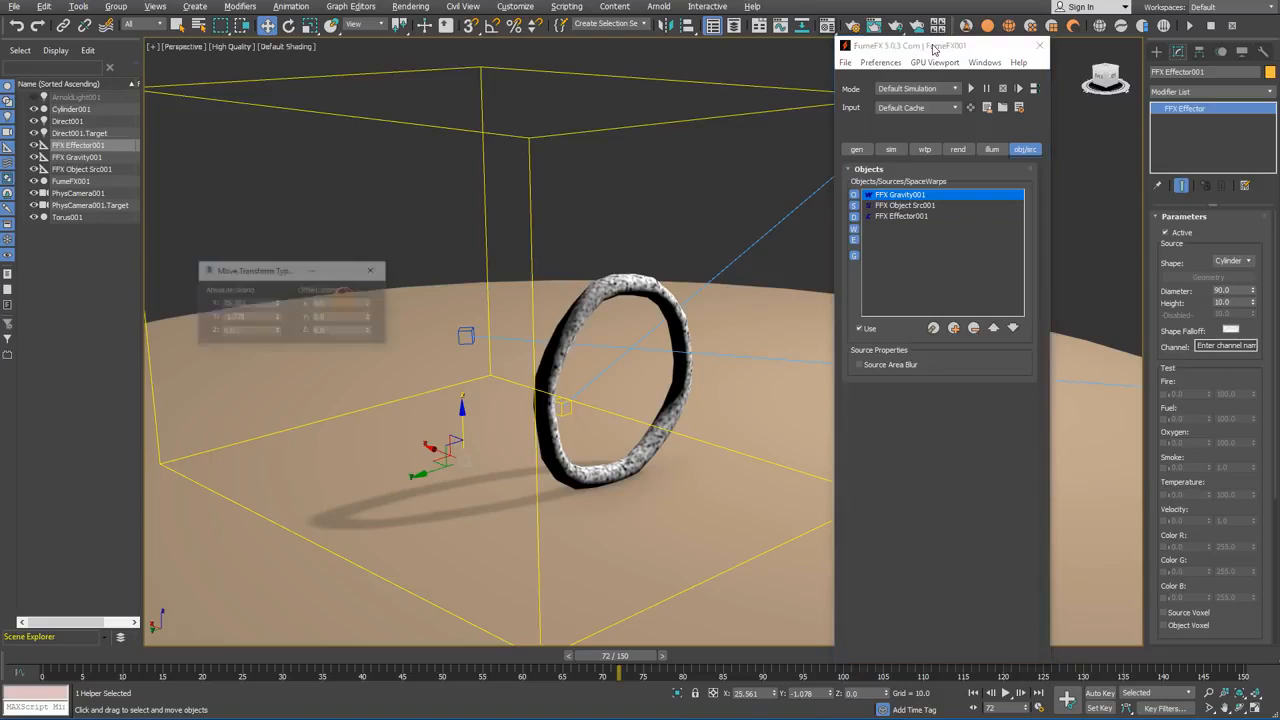
double_click(263, 302)
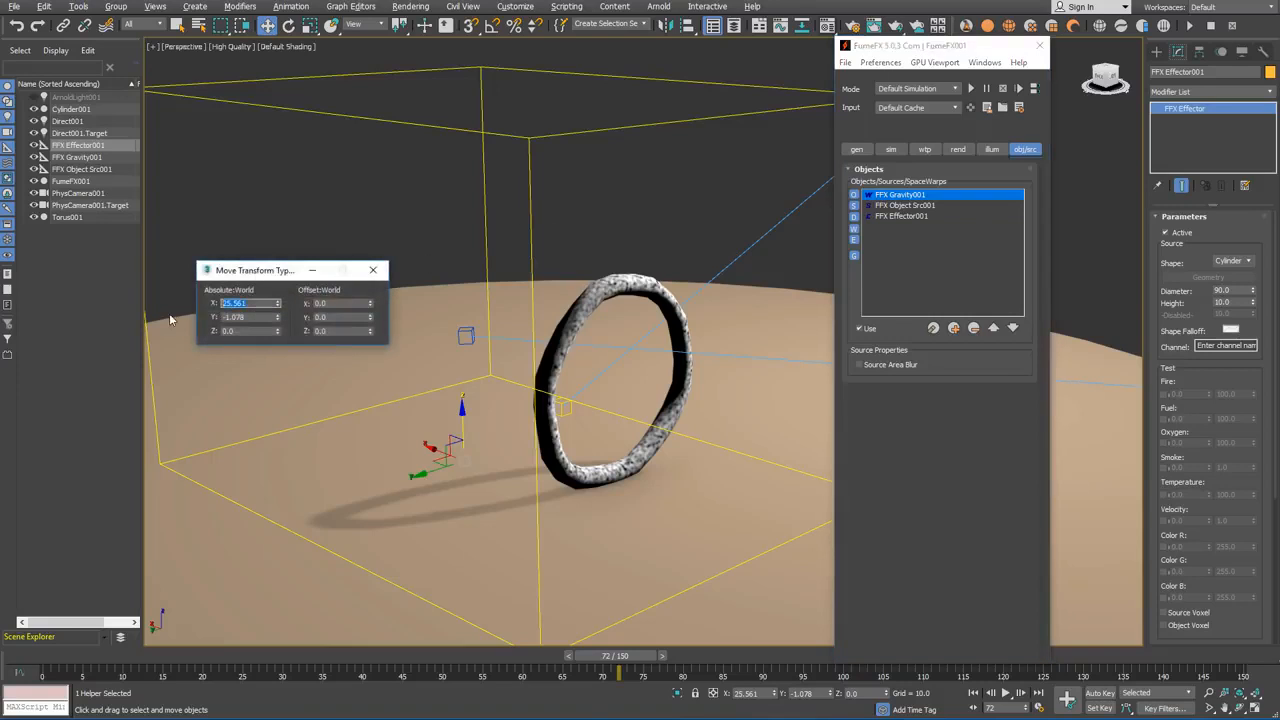
text(-53)
key(Tab)
text(0)
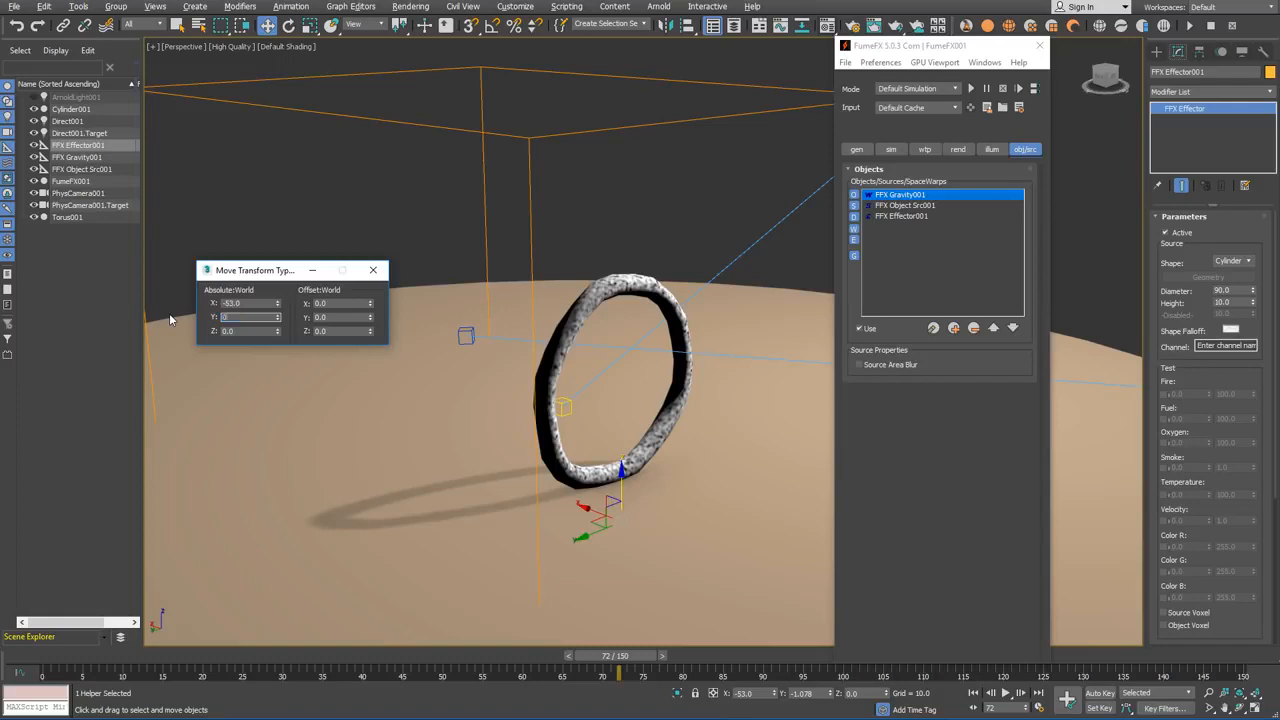
key(Tab)
text(4)
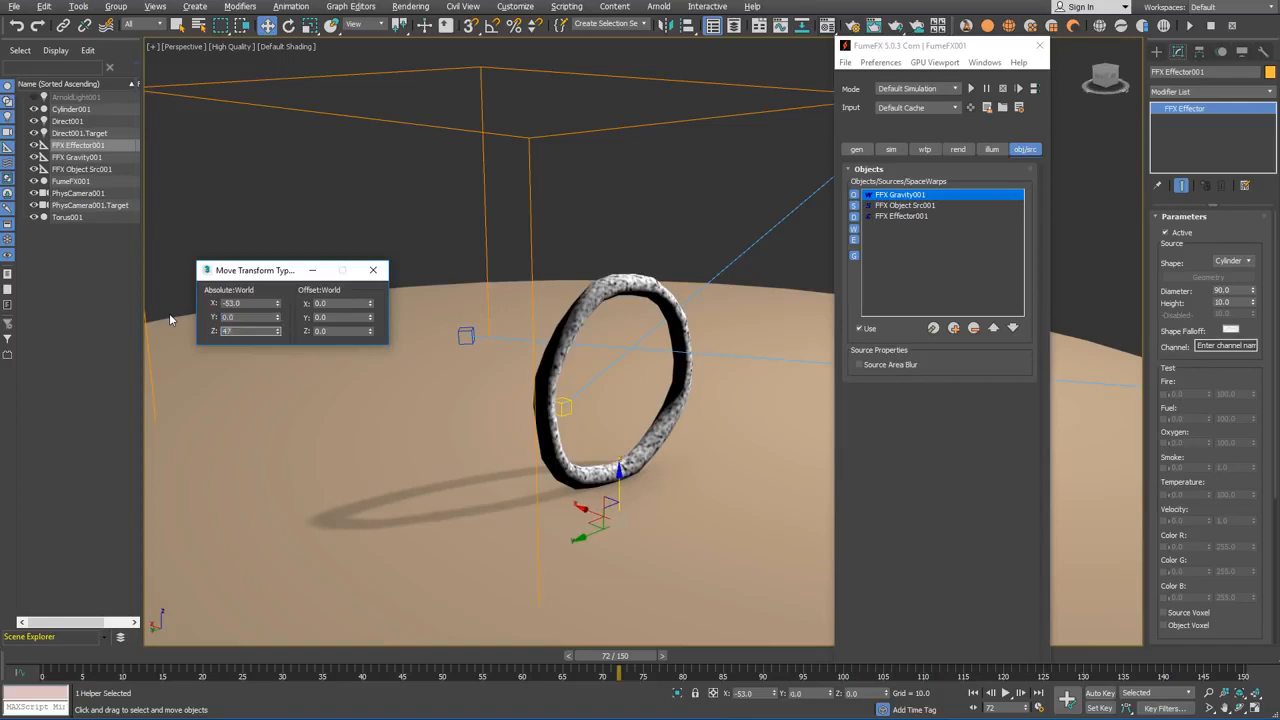
text(7)
key(Return)
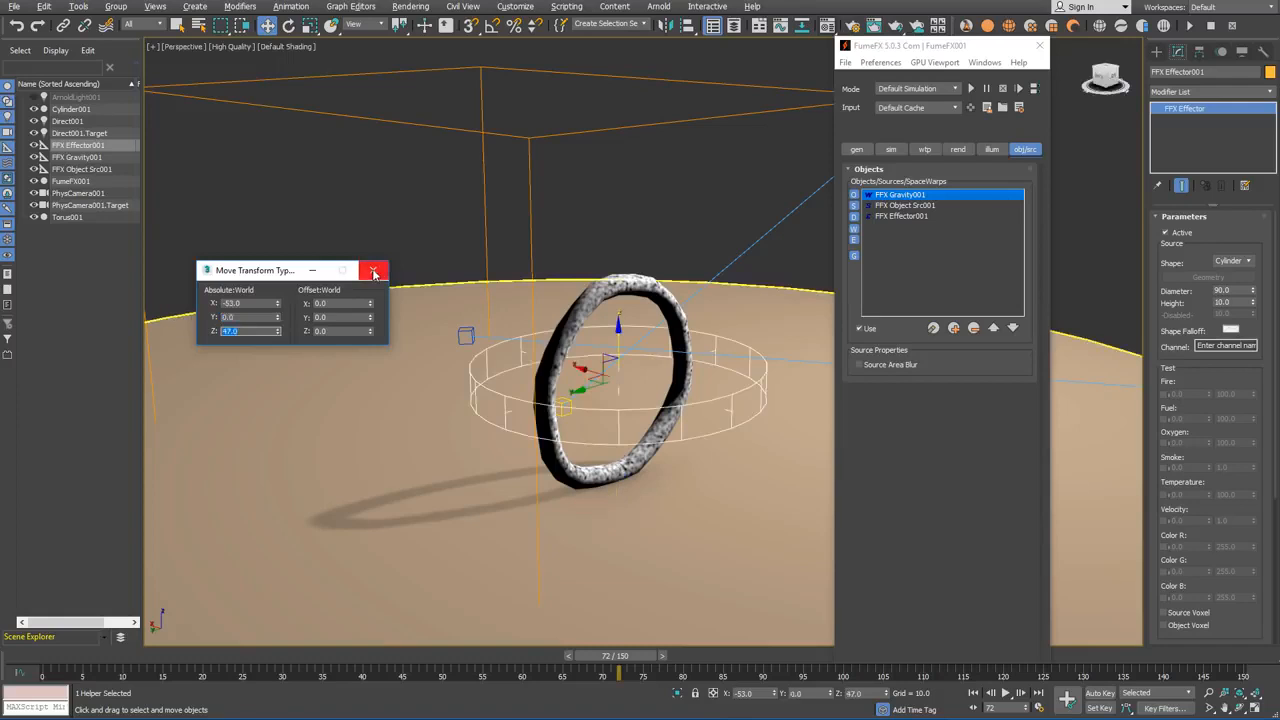
Rotate the effector to an absolute world angle of -90 degrees about Y, and close the transform type-in.
click(288, 25)
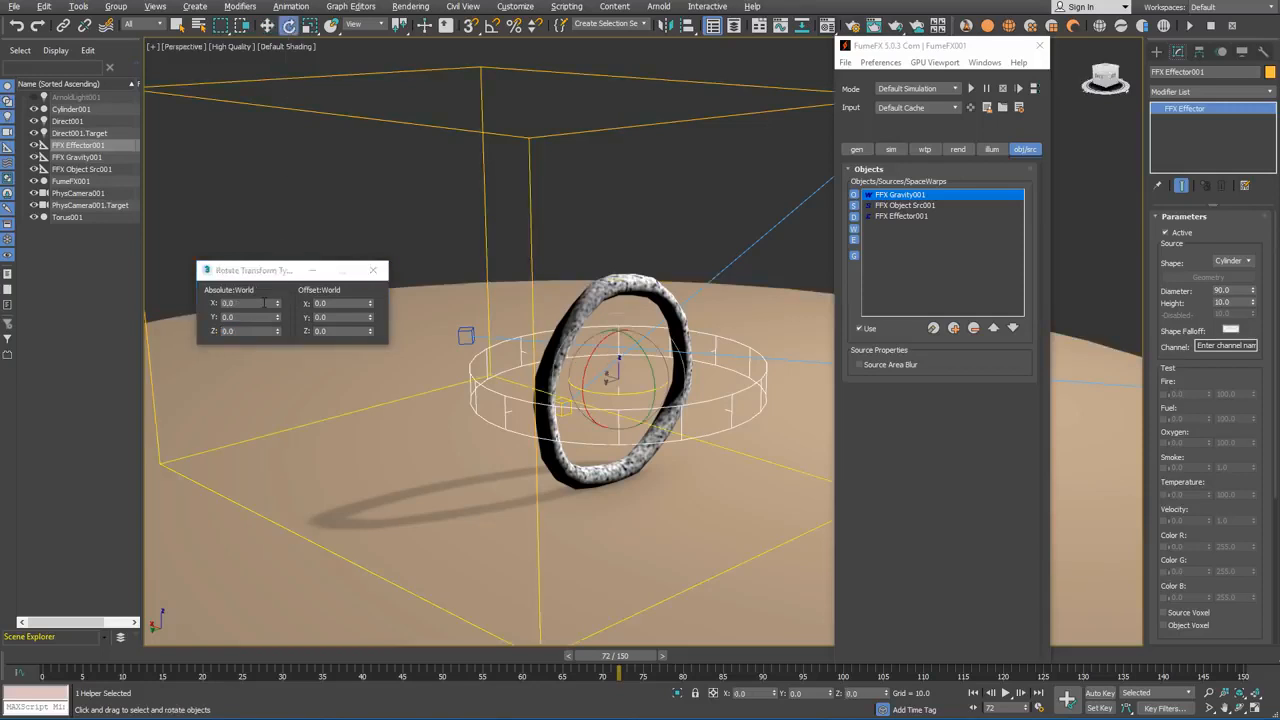
double_click(251, 316)
text(-90)
key(Return)
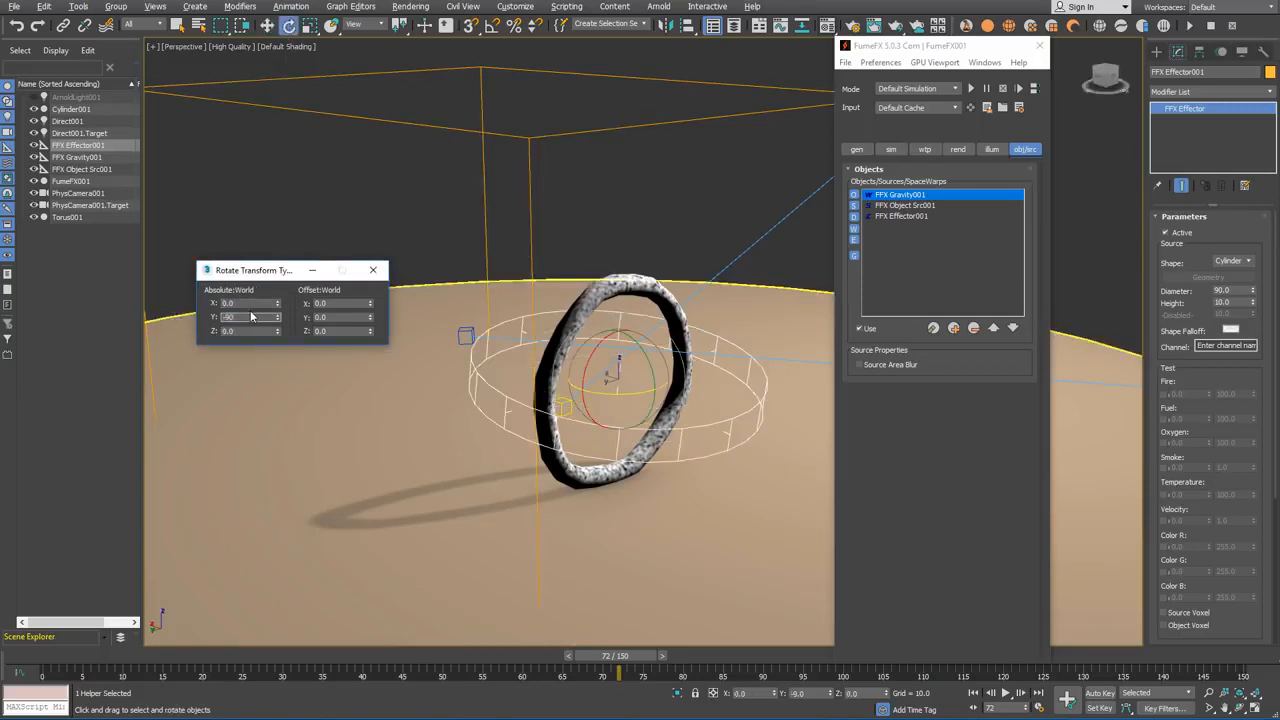
click(376, 271)
key(w)
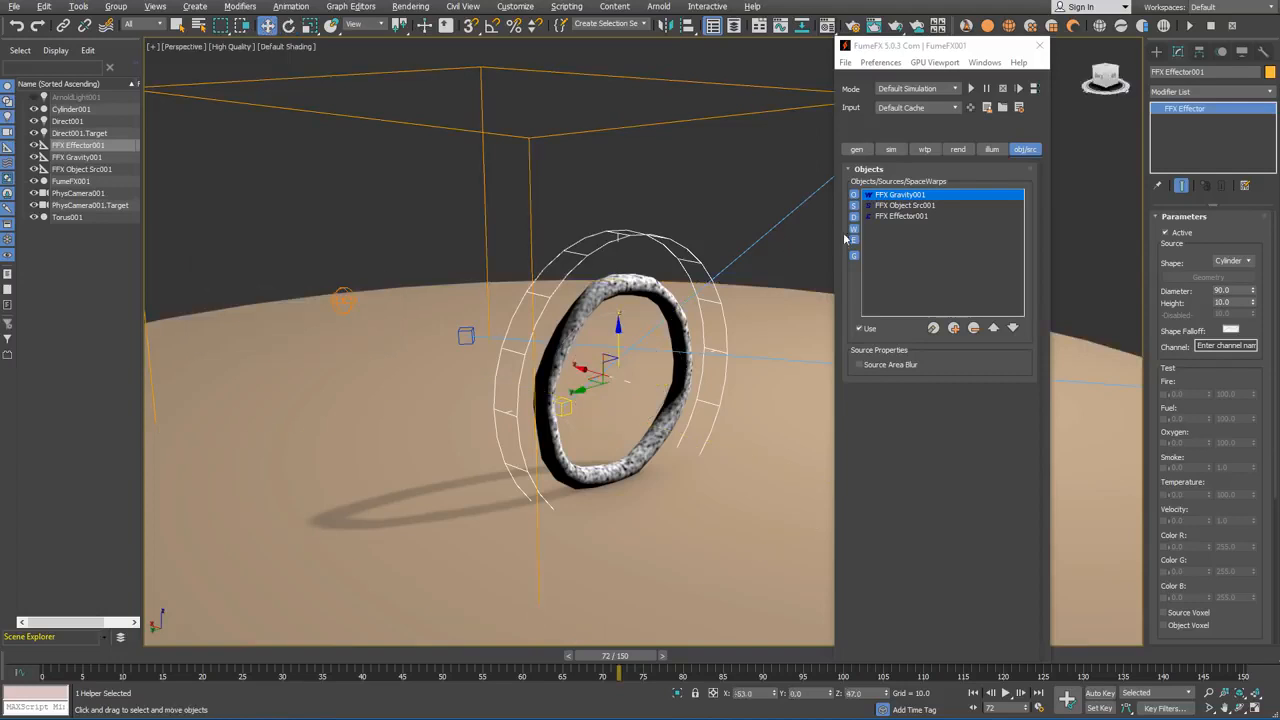
Name the channel of FFX Effector001 "turb" in its effector parameters.
click(918, 217)
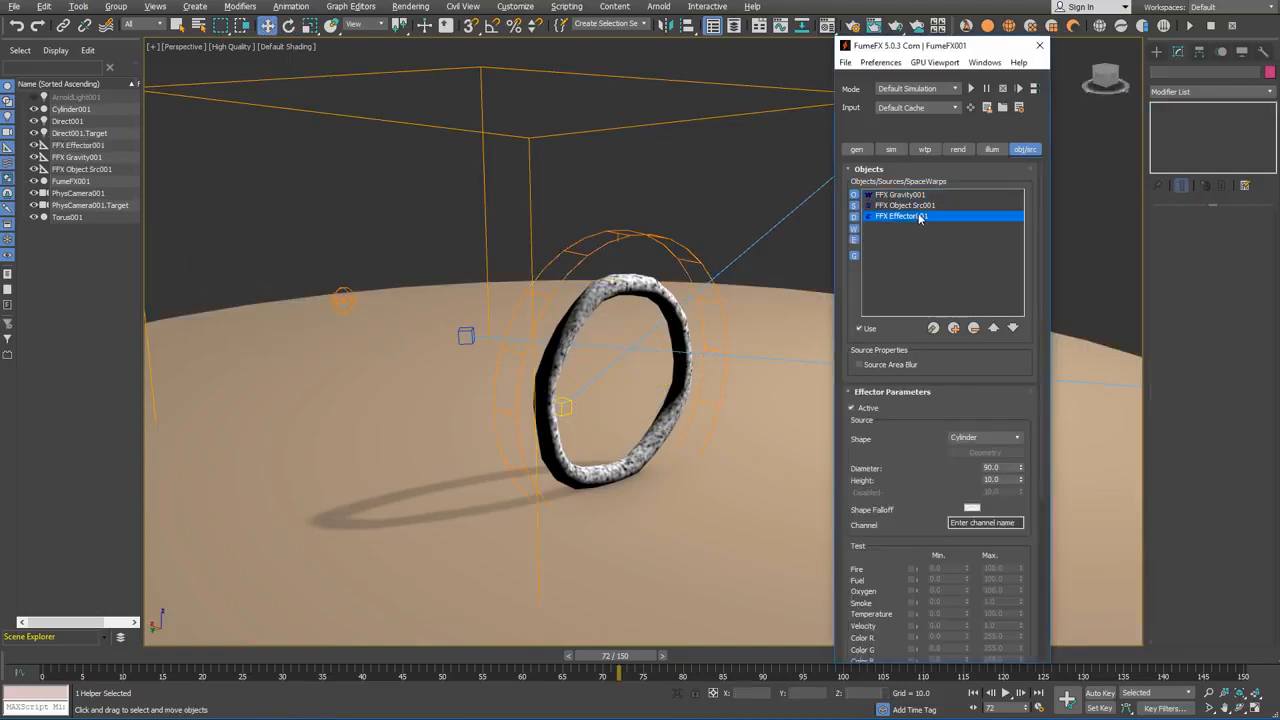
drag(956, 476, 933, 257)
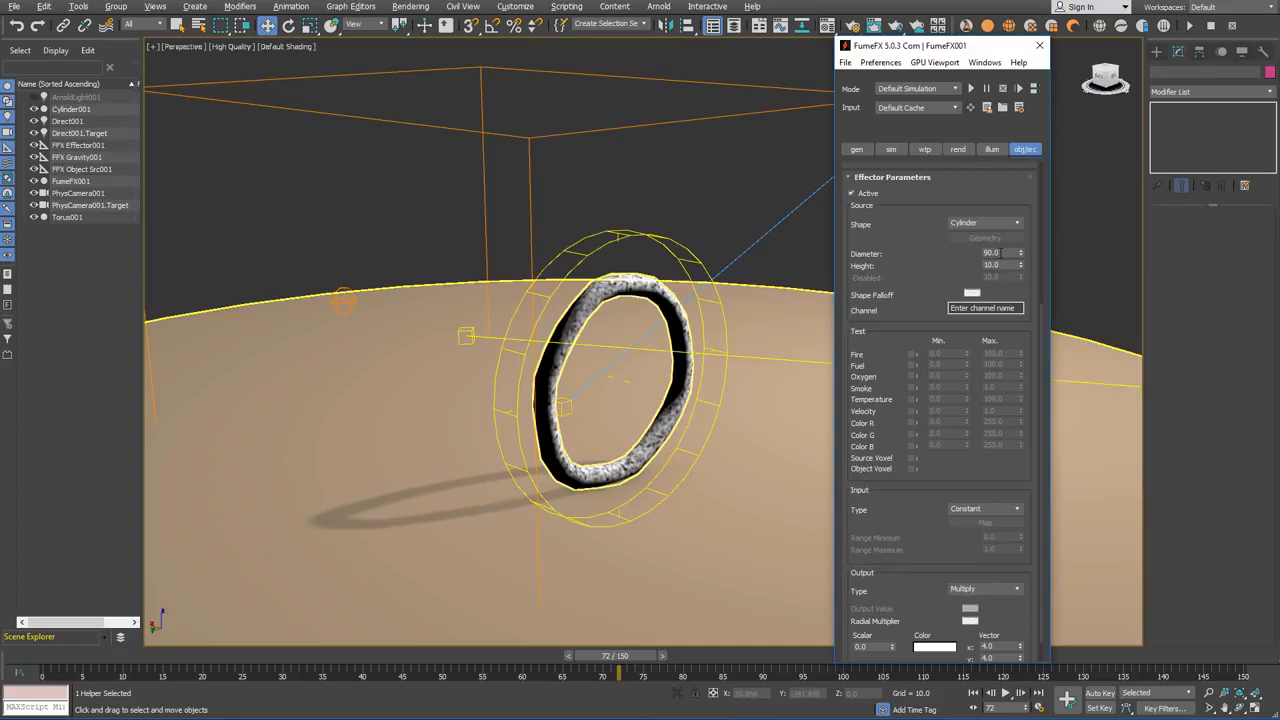
double_click(995, 253)
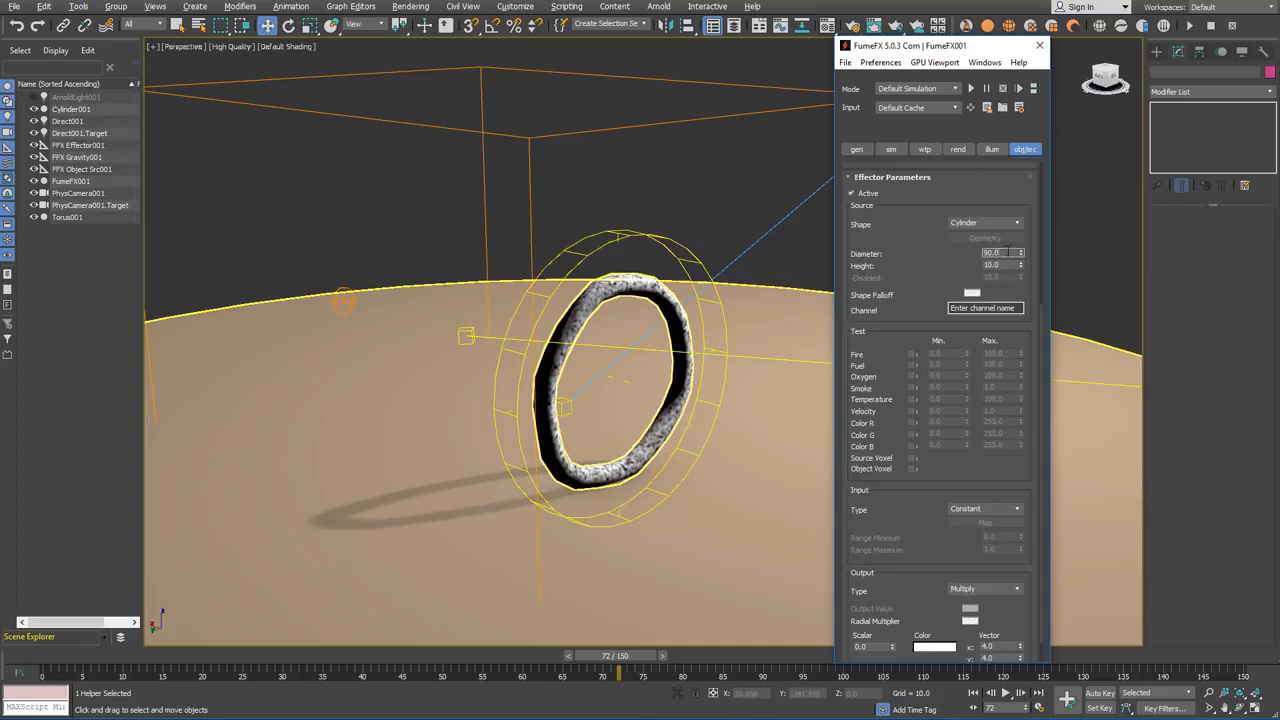
click(990, 307)
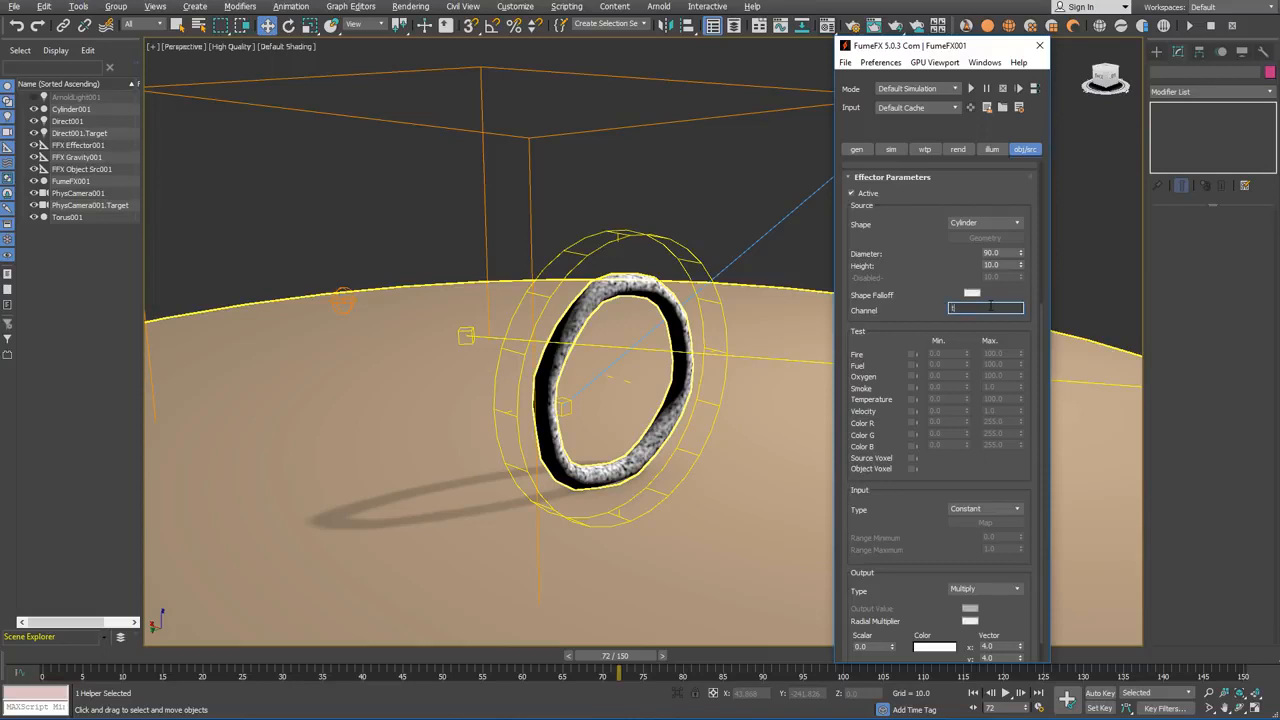
text(turb)
scroll(935, 575, down, 1)
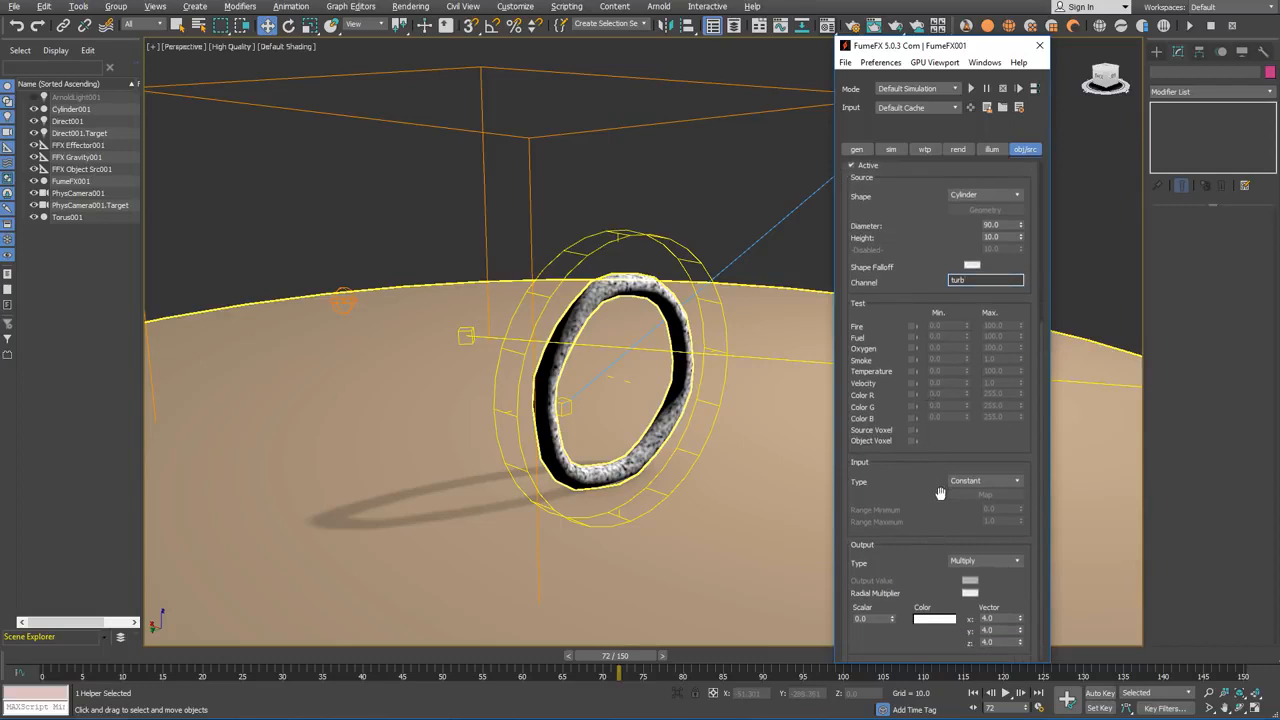
Keep the effector's output type at Multiply and its X, Y and Z vector values at 4.0.
click(990, 560)
click(973, 572)
click(1000, 618)
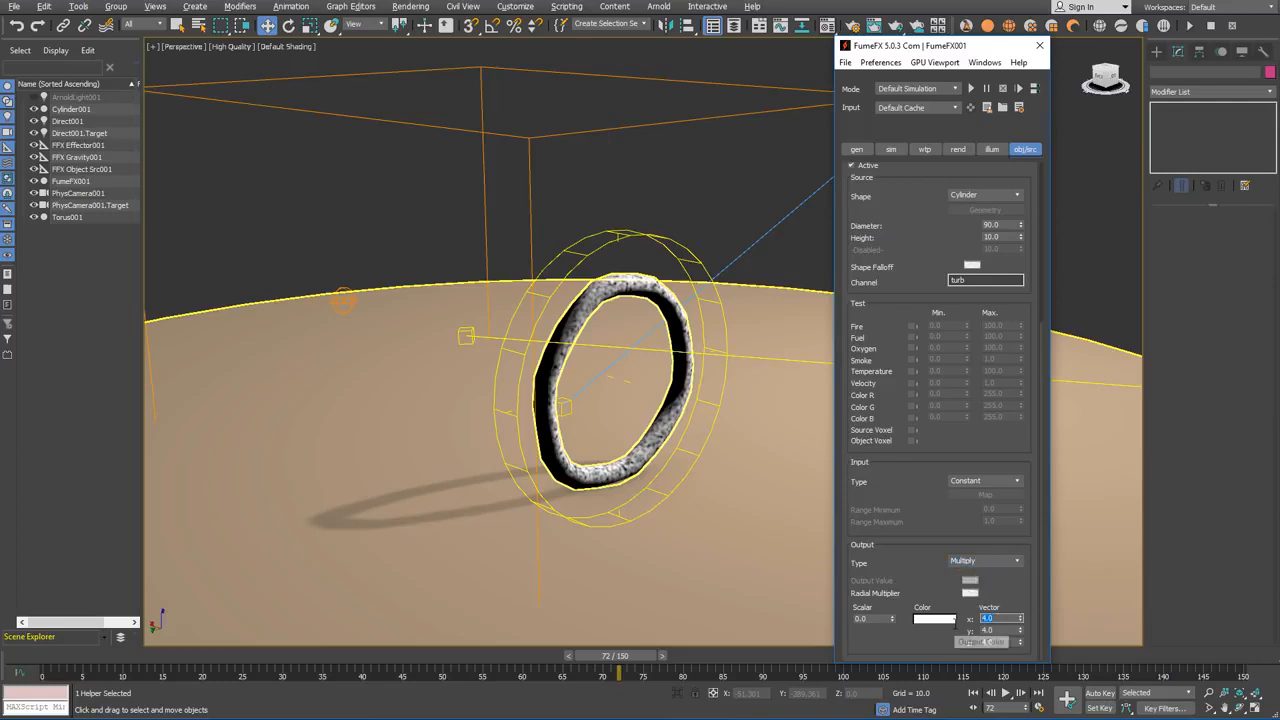
key(Tab)
key(Tab)
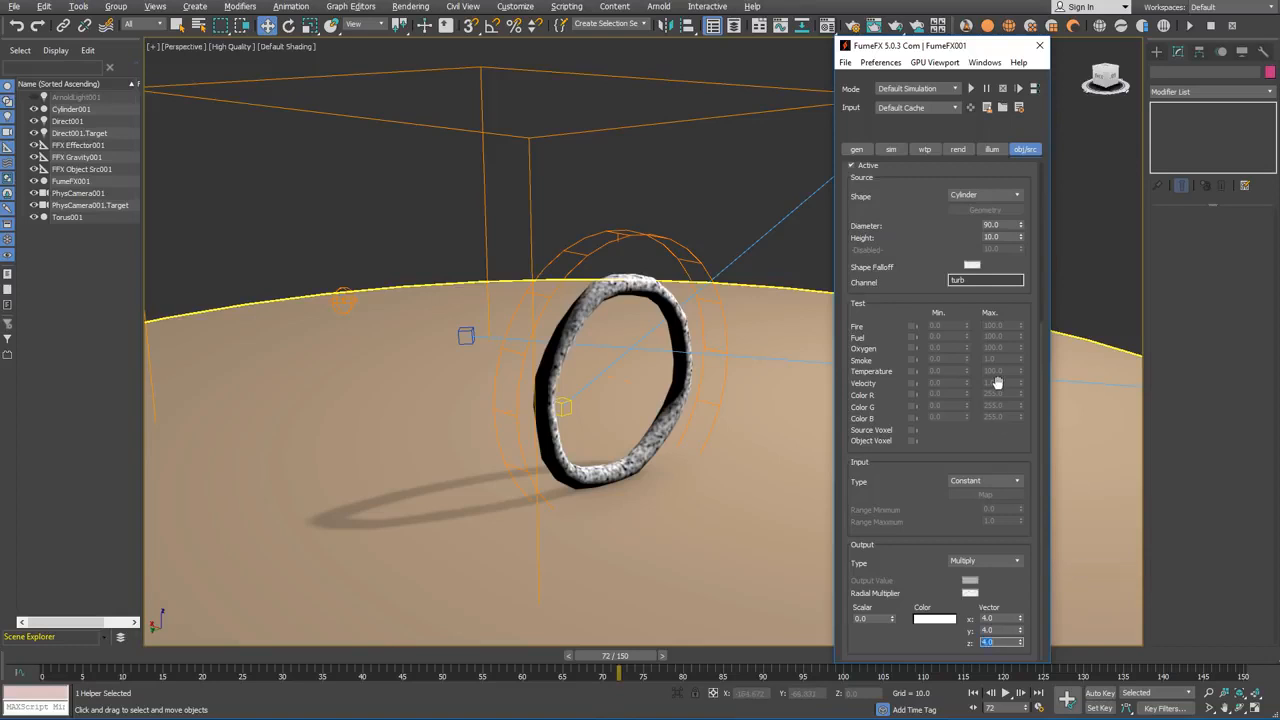
Connect the simulation's turbulence parameter to the effector channel "turb".
click(894, 151)
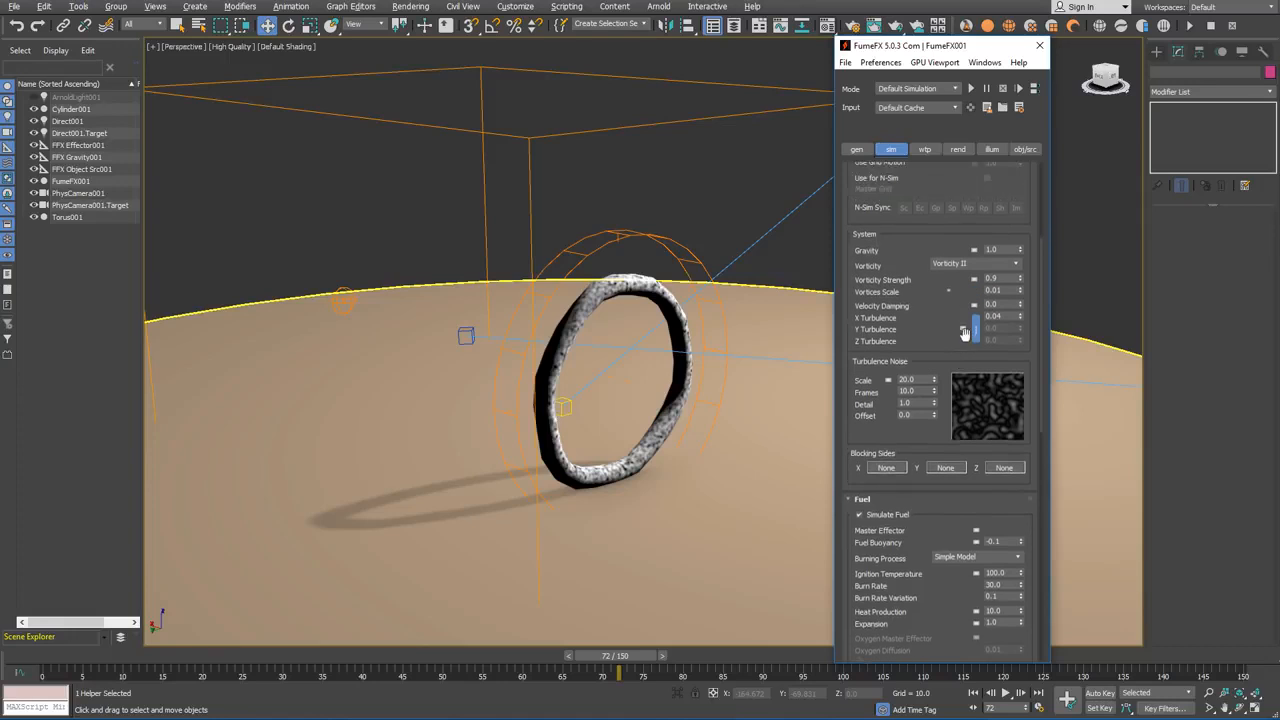
scroll(957, 310, up, 1)
right_click(964, 330)
click(980, 338)
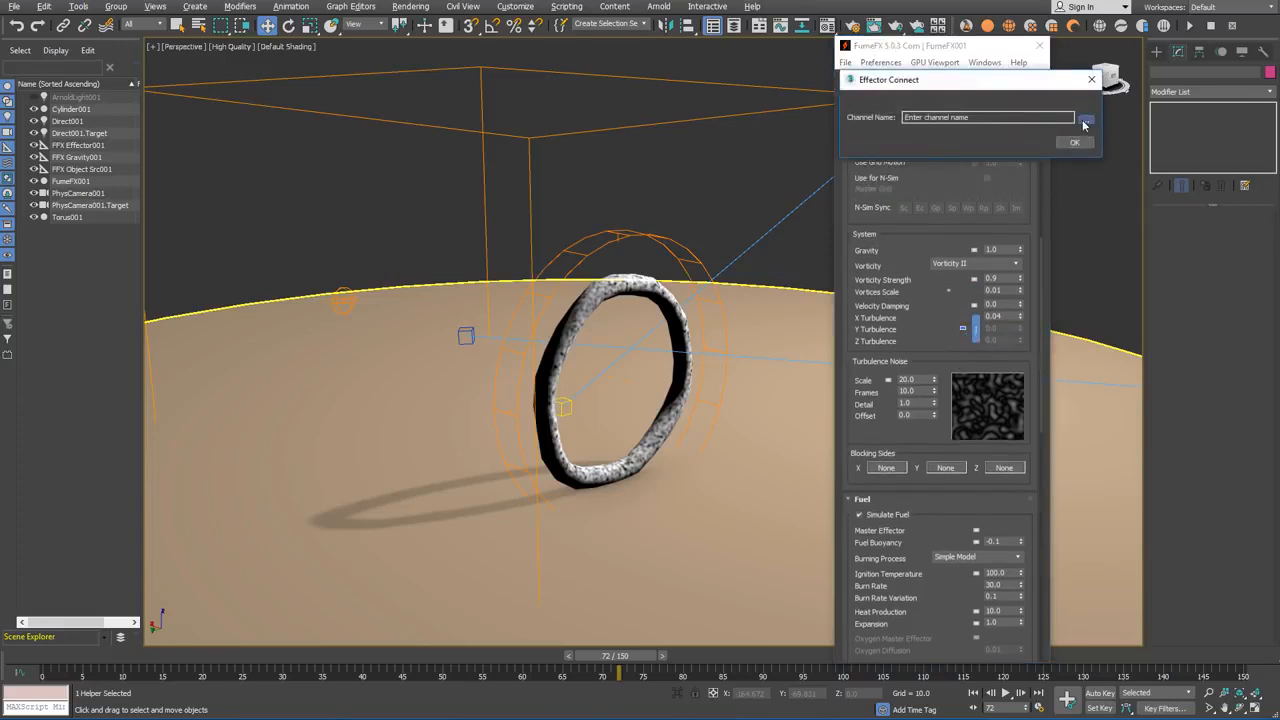
text(turb)
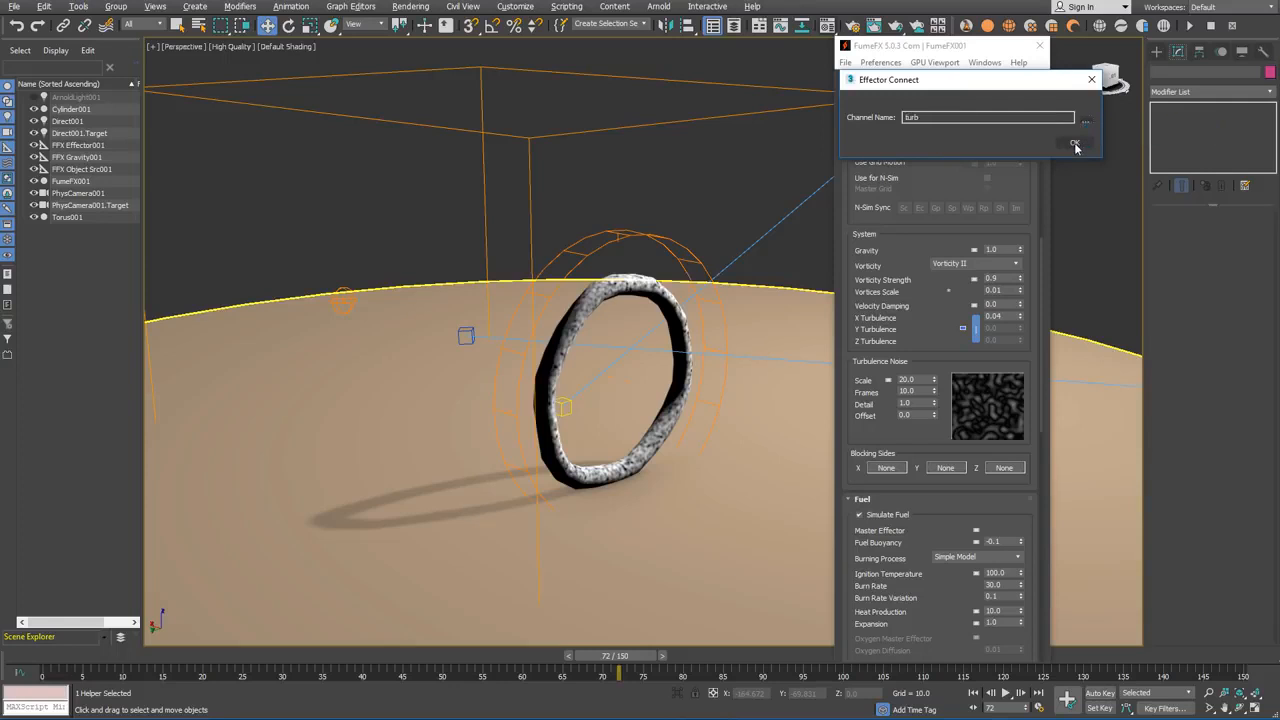
click(1074, 144)
Set the turbulence noise scale to 5 and its detail to 4.
scroll(997, 368, down, 1)
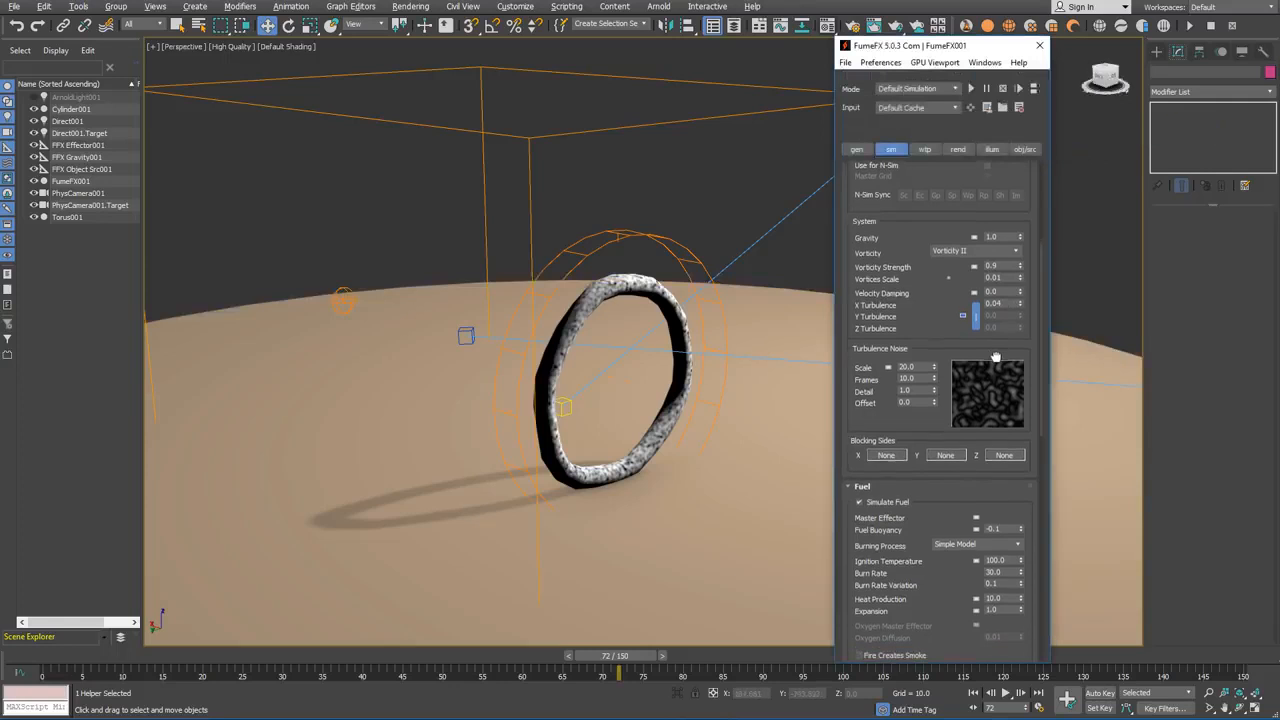
double_click(905, 346)
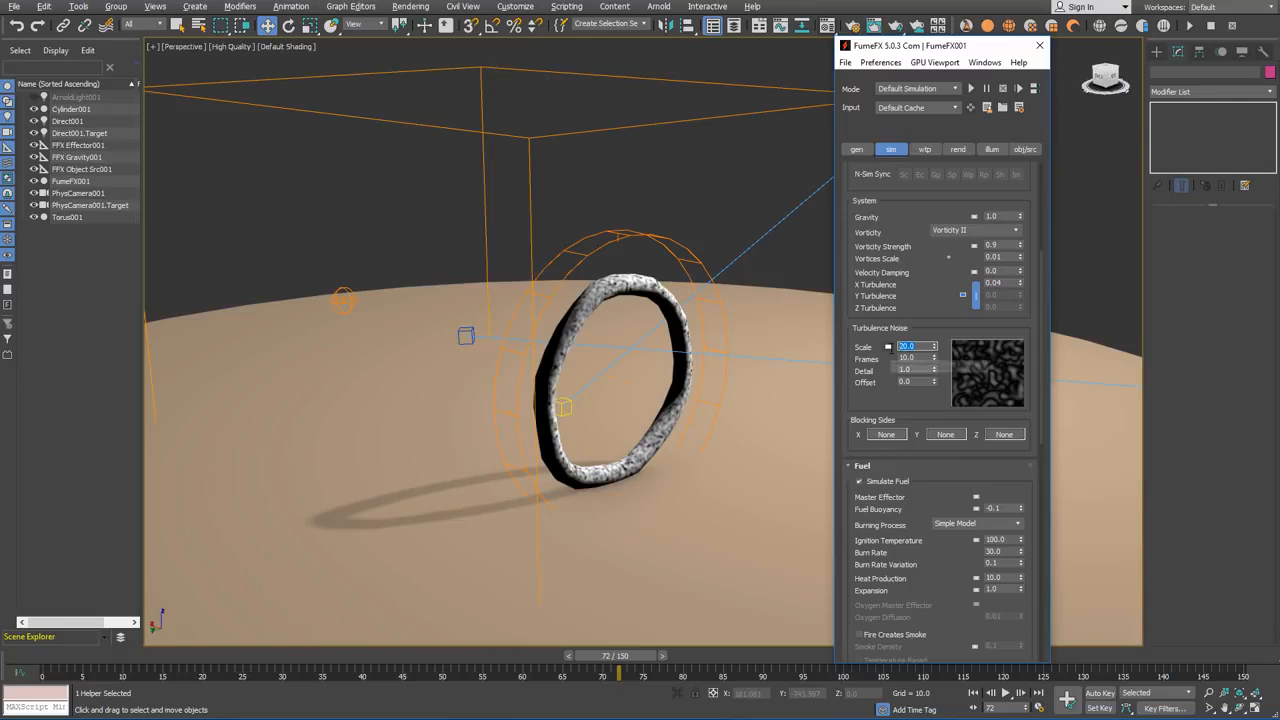
text(5)
double_click(922, 358)
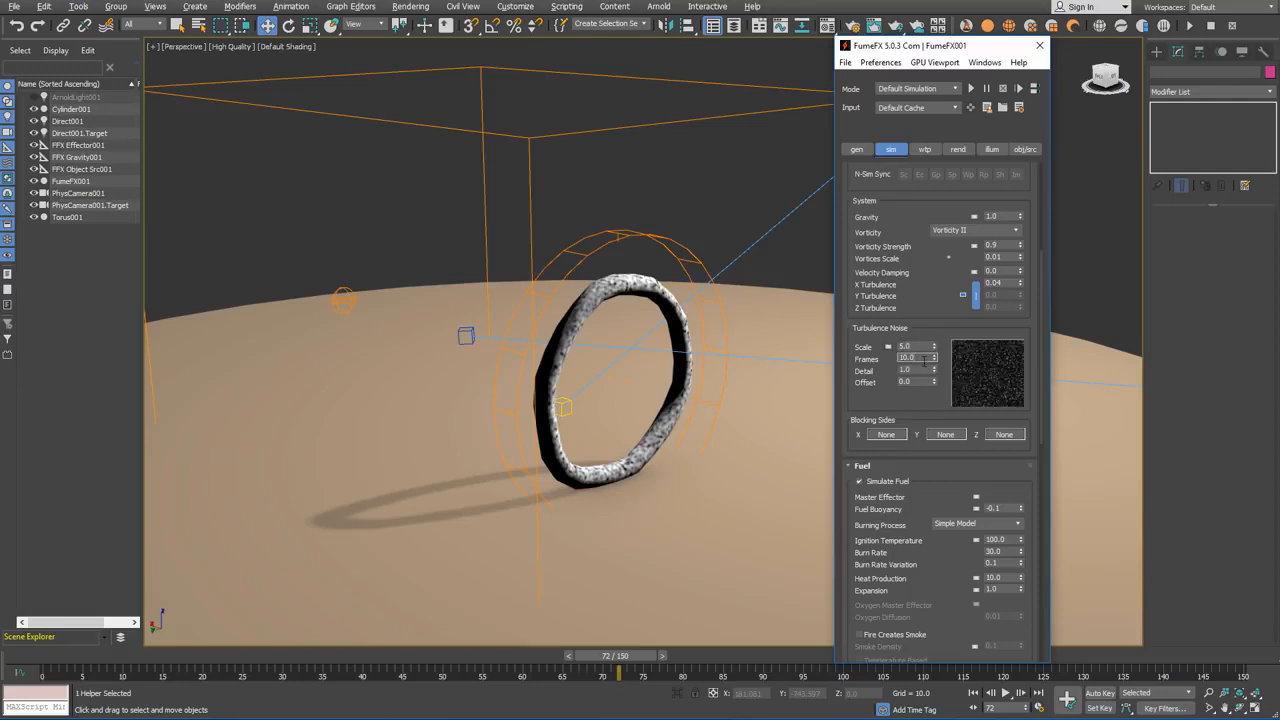
double_click(925, 369)
text(4)
key(Return)
Collapse the fuel settings and set the smoke's minimum dissipation density to 10 and dissipation strength to 11.
drag(967, 482, 968, 257)
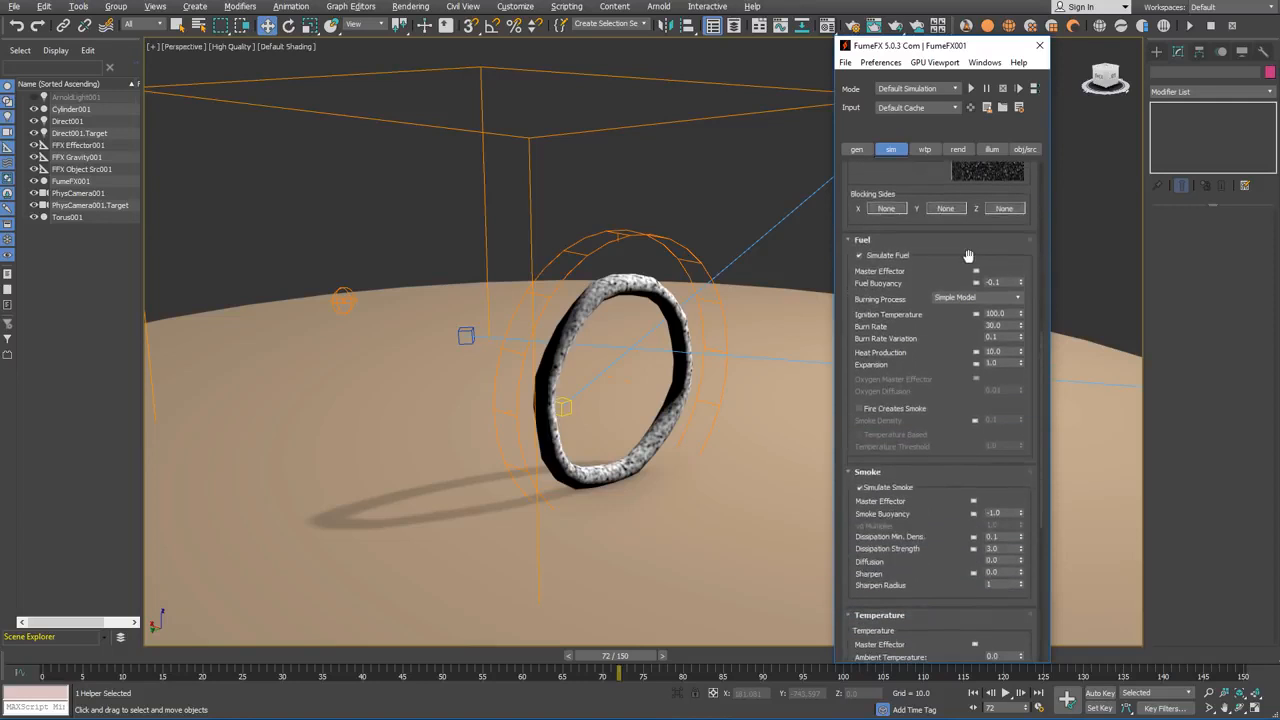
click(866, 240)
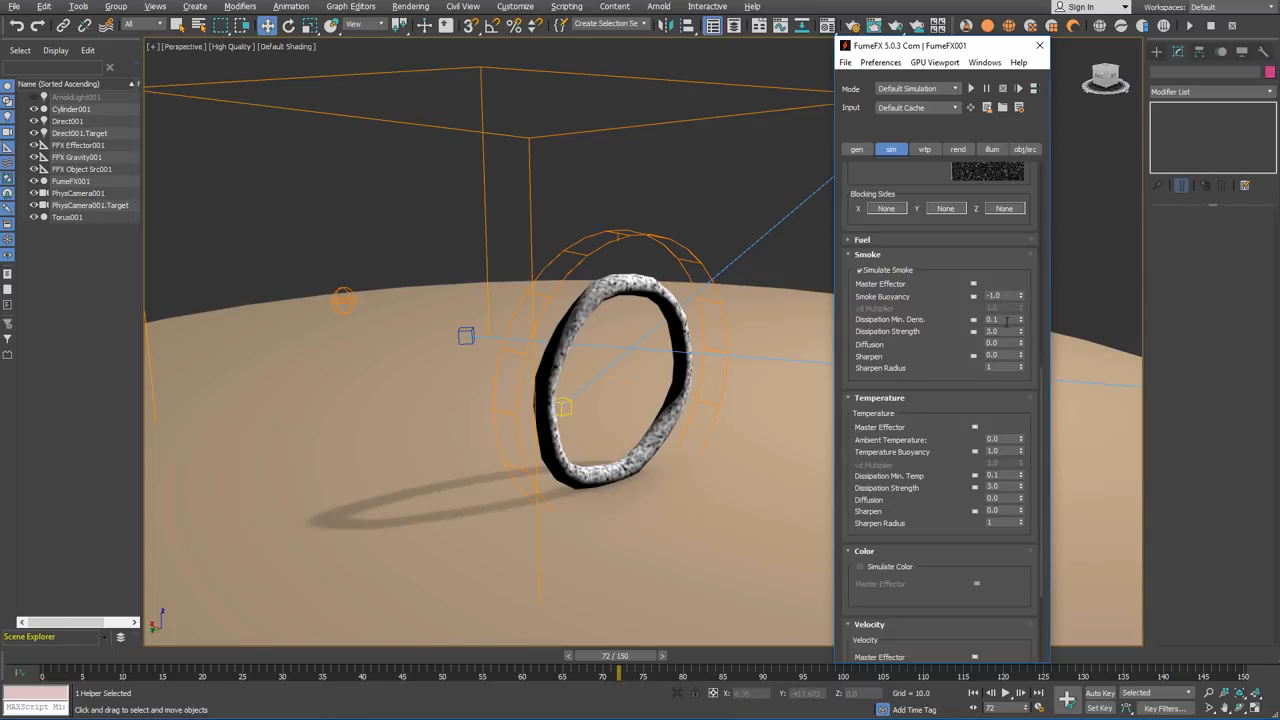
double_click(1005, 320)
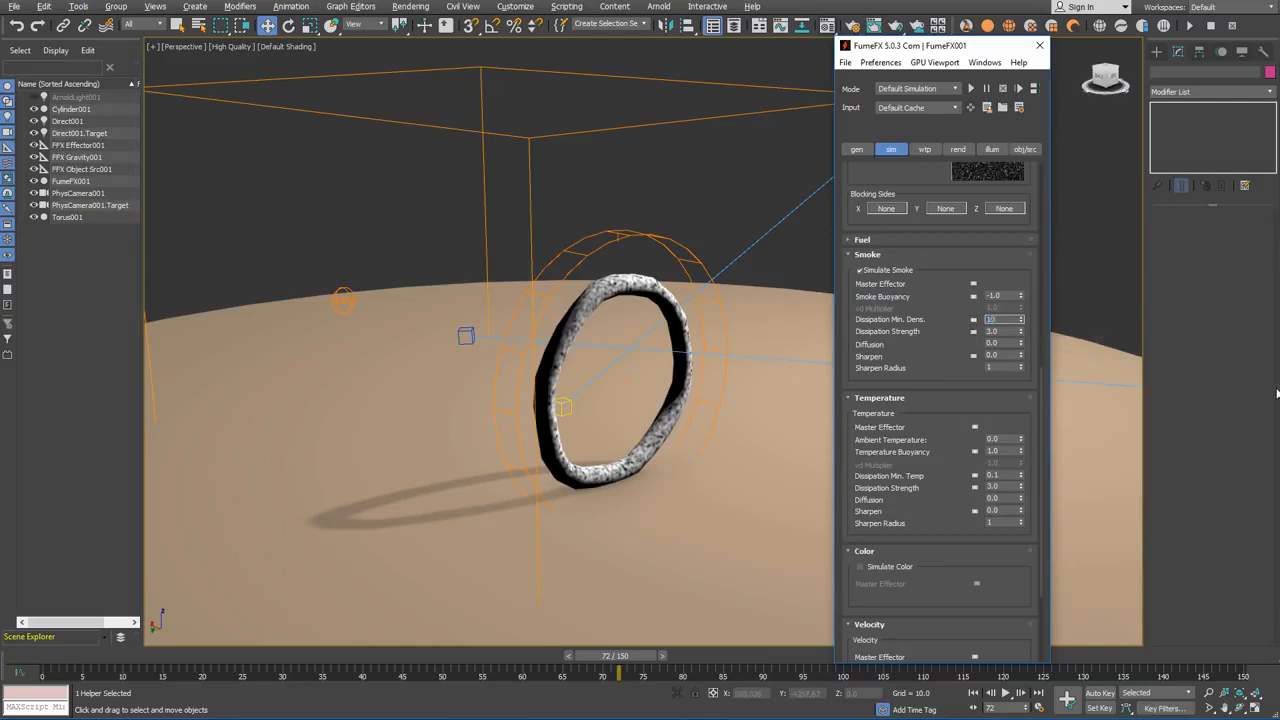
key(Tab)
text(11)
key(Return)
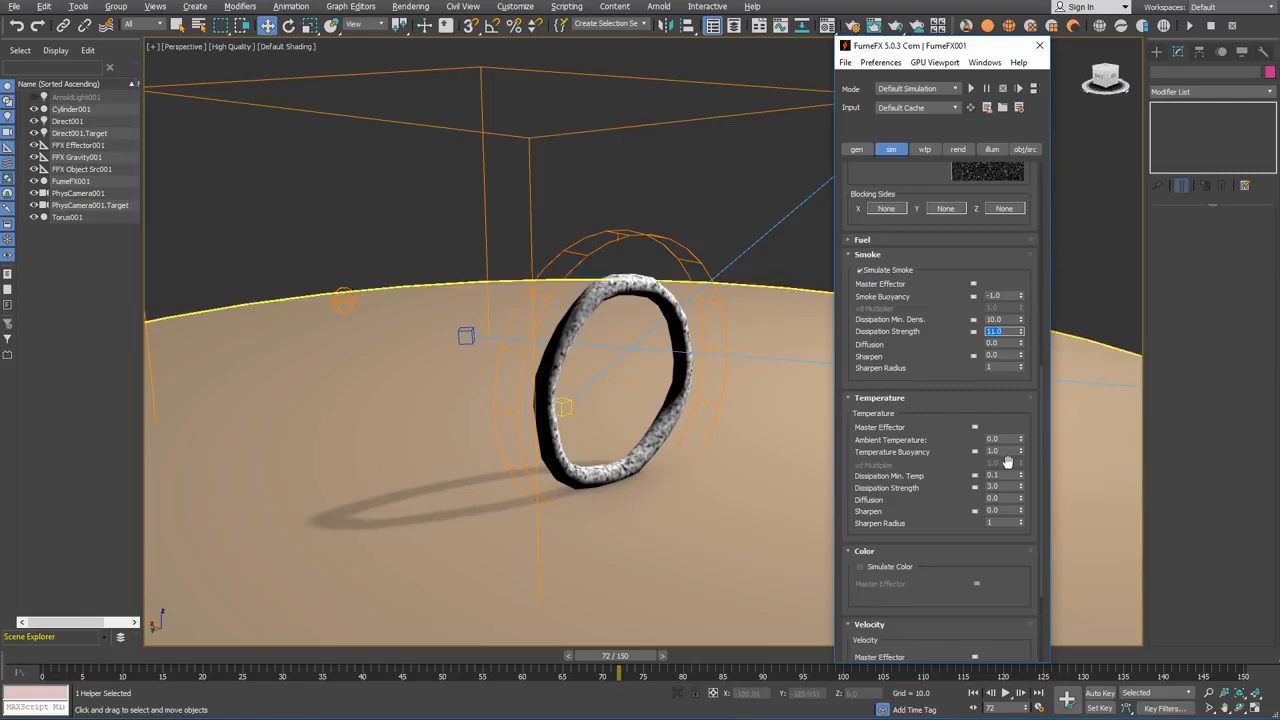
Set the temperature buoyancy to 0 and the temperature dissipation strength to 1.
click(995, 451)
drag(925, 537, 931, 453)
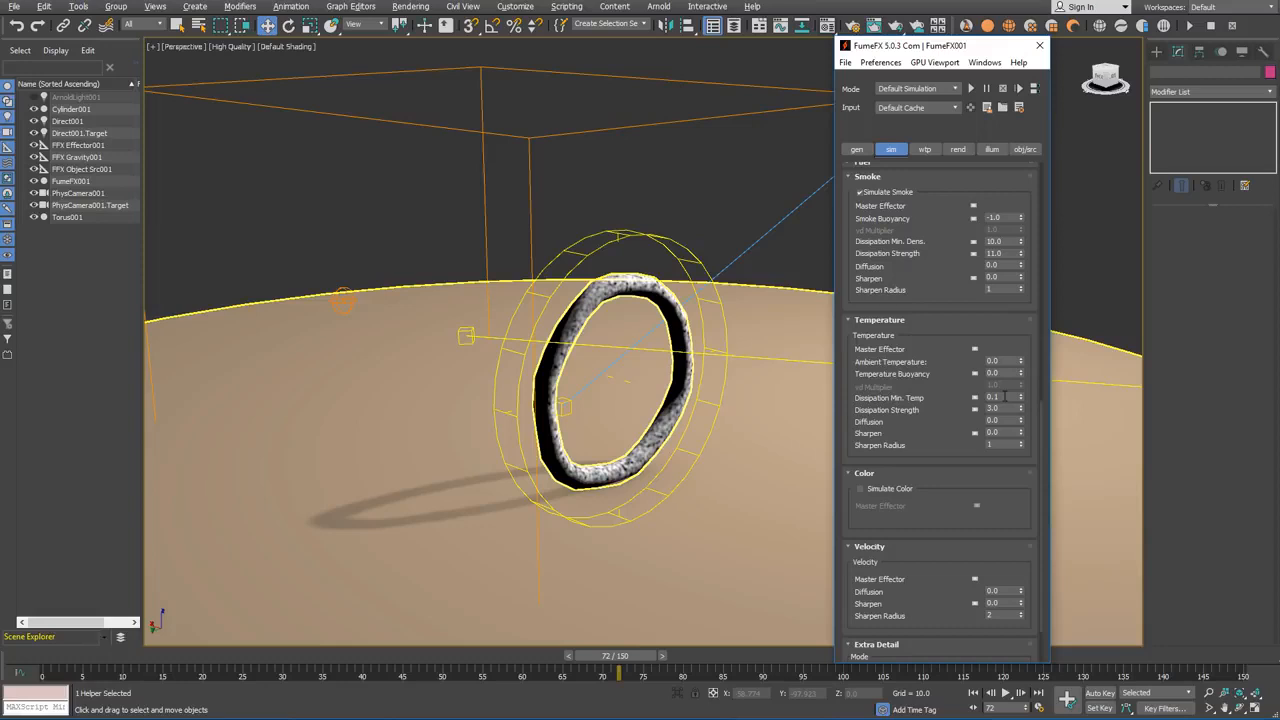
double_click(1005, 397)
key(Tab)
text(1)
Add Temperature to the exported channels in the general output settings.
click(856, 149)
scroll(971, 424, down, 5)
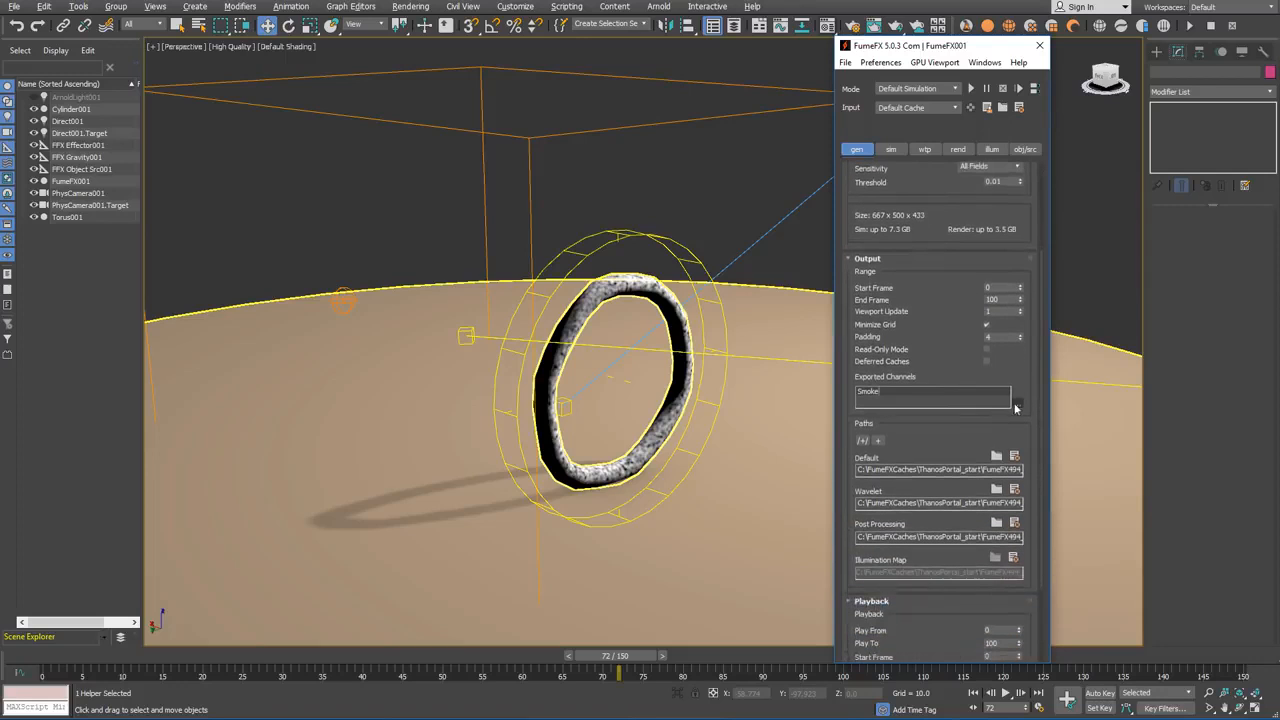
click(1017, 404)
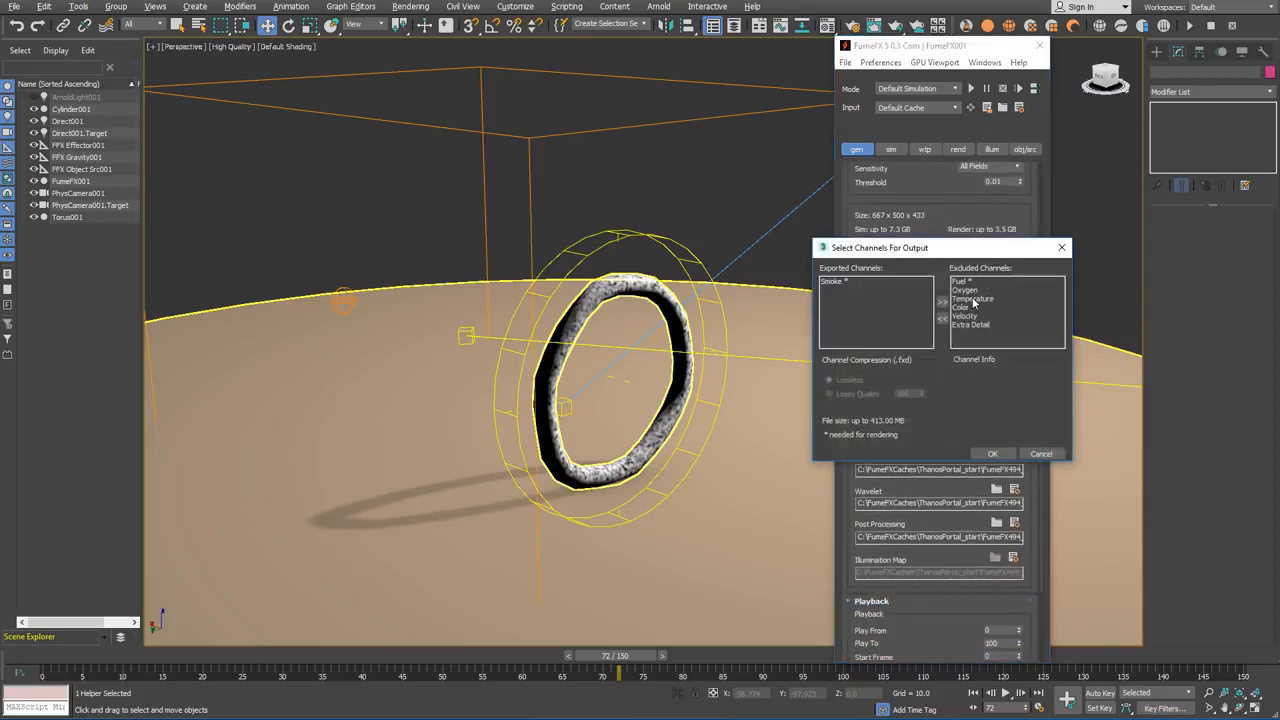
double_click(975, 298)
click(997, 454)
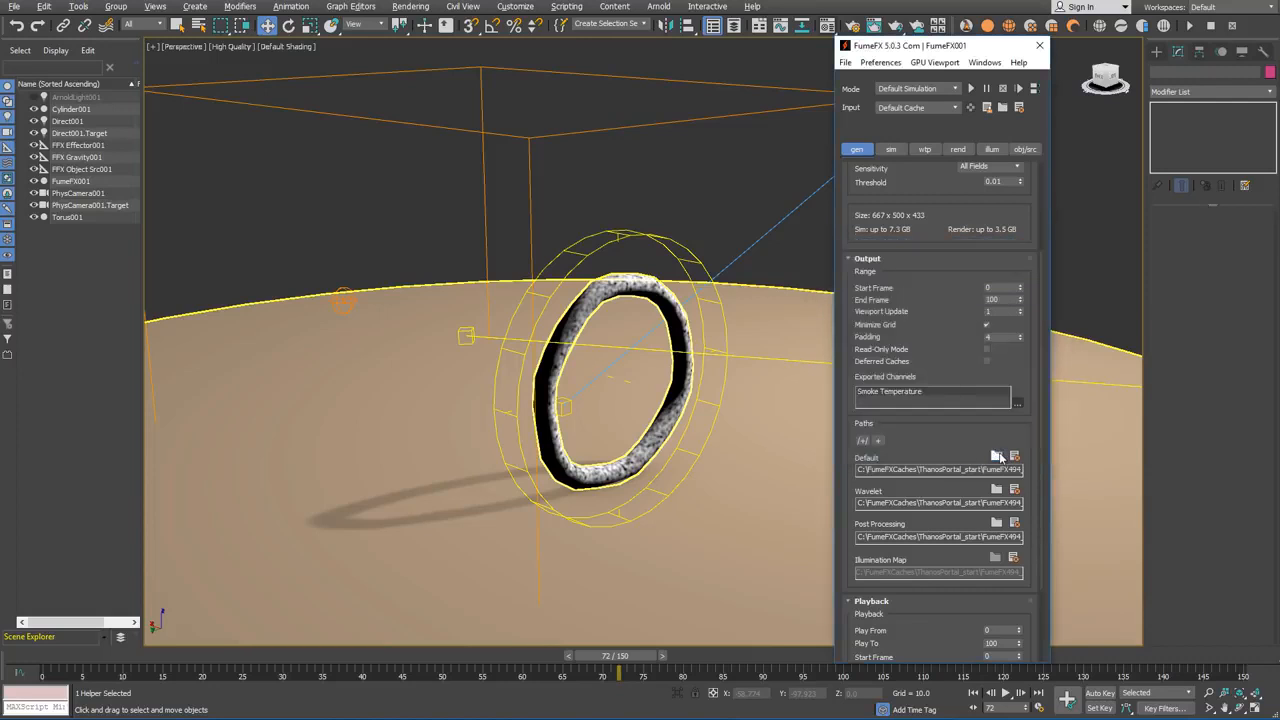
Set the output end frame and the playback's Play To frame to 150.
scroll(947, 430, down, 2)
scroll(947, 430, down, 1)
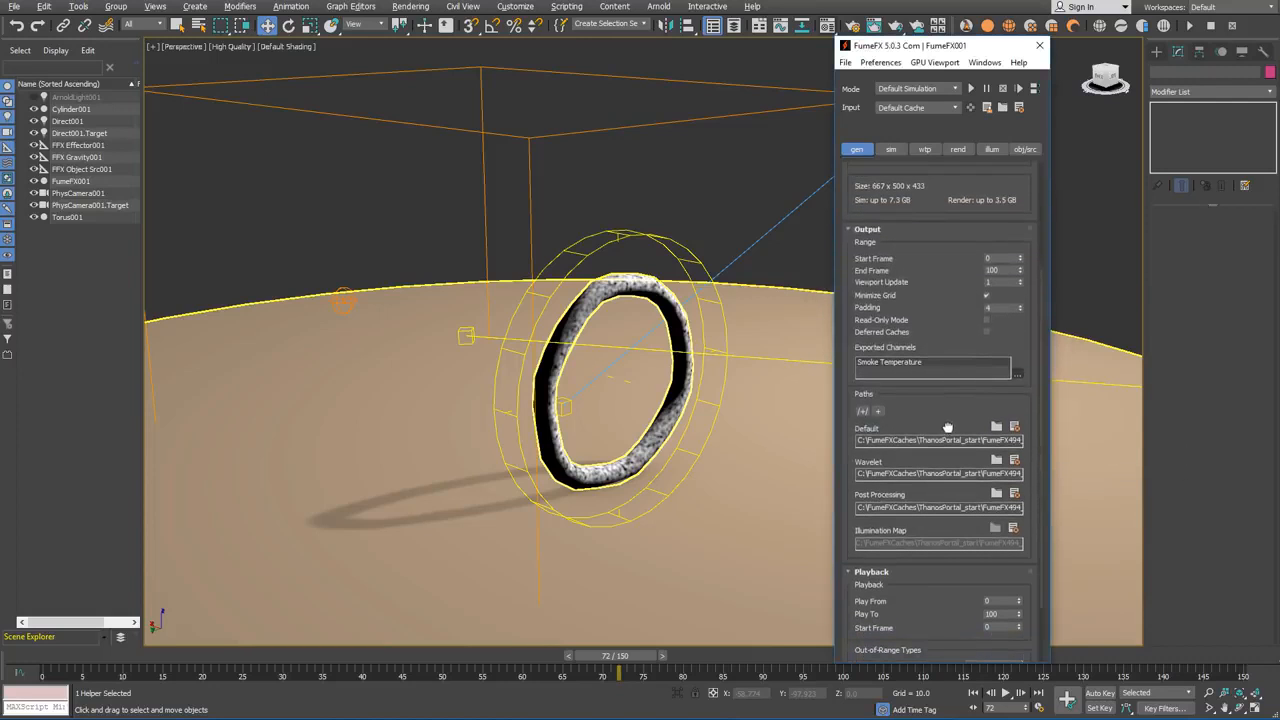
scroll(947, 428, down, 1)
double_click(996, 260)
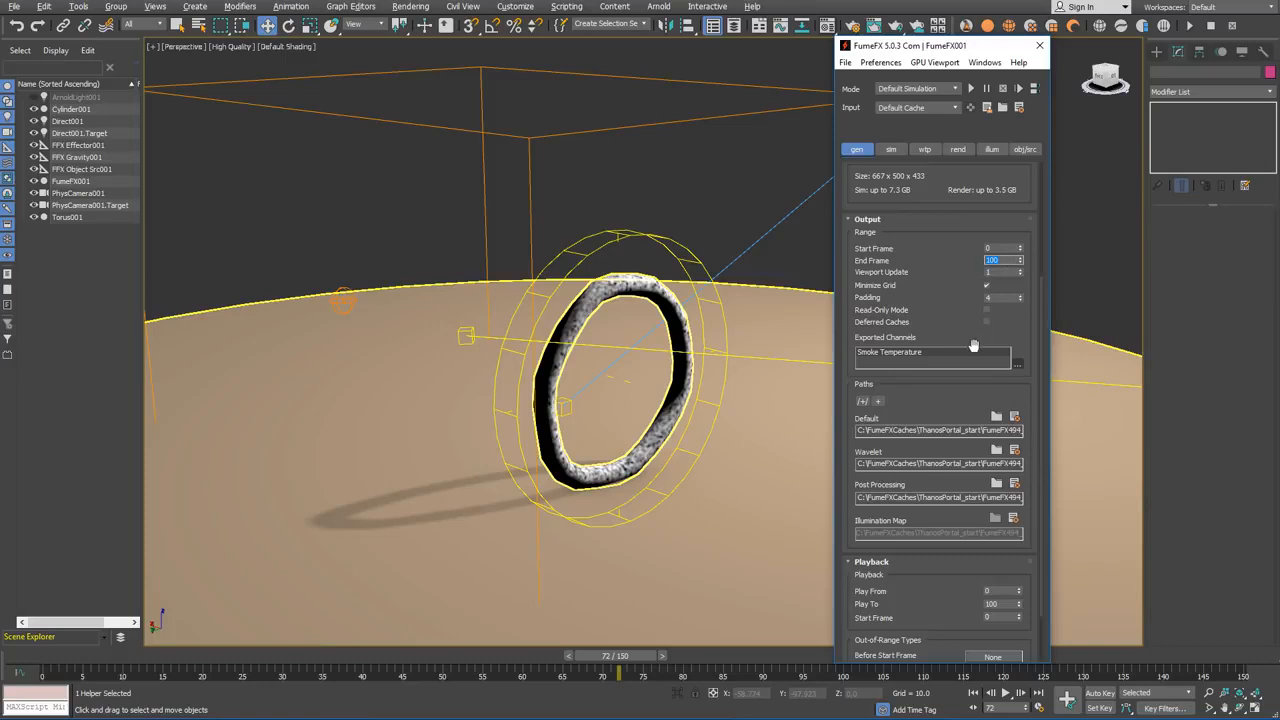
text(150)
double_click(993, 604)
text(1)
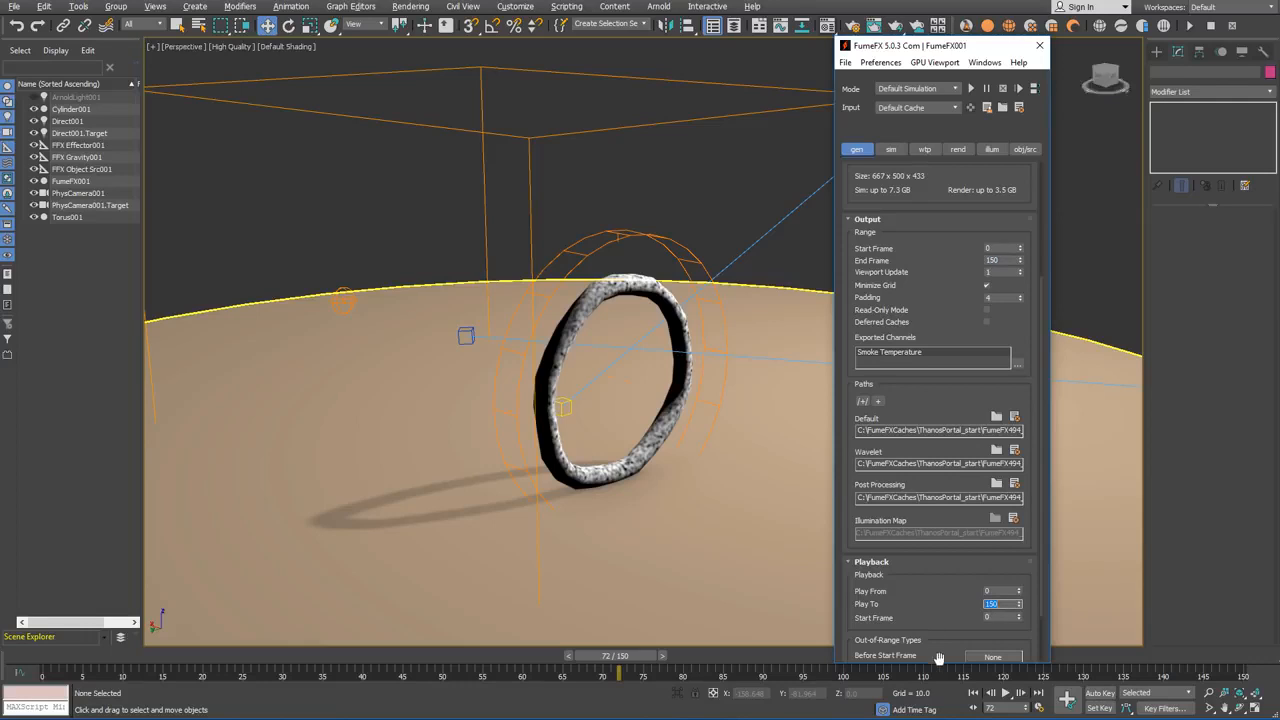
drag(937, 648, 936, 430)
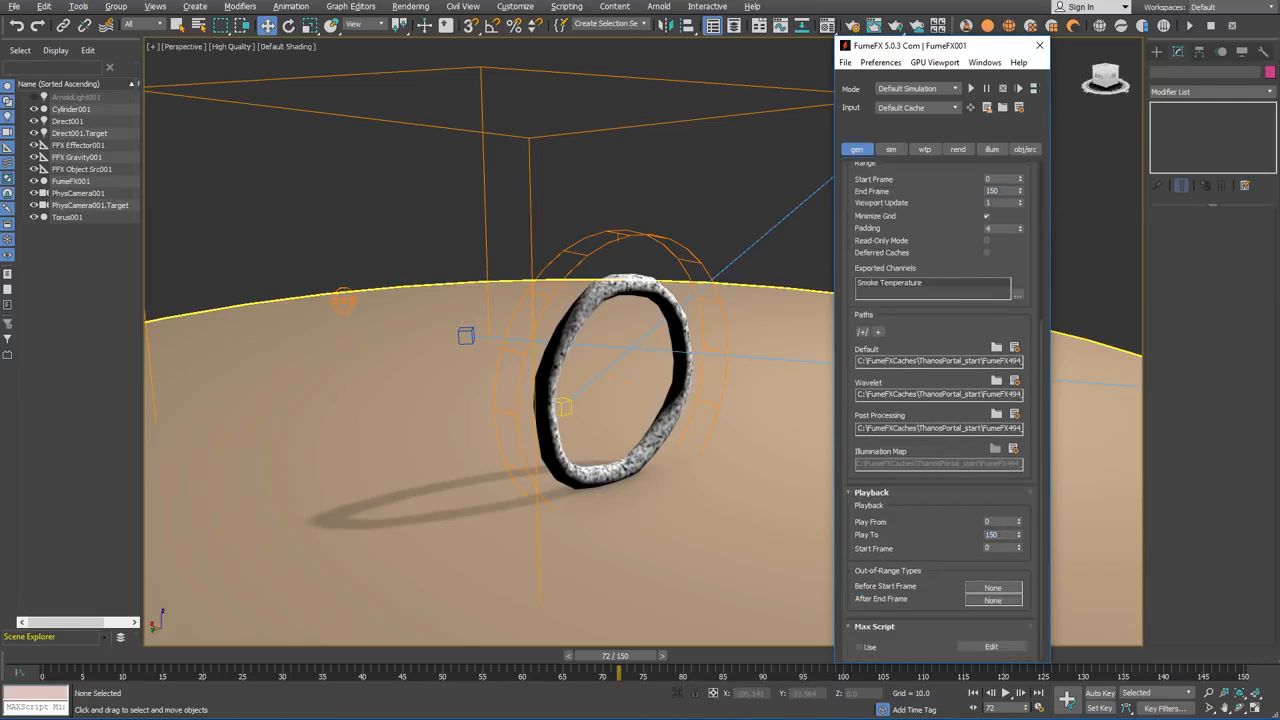
click(622, 378)
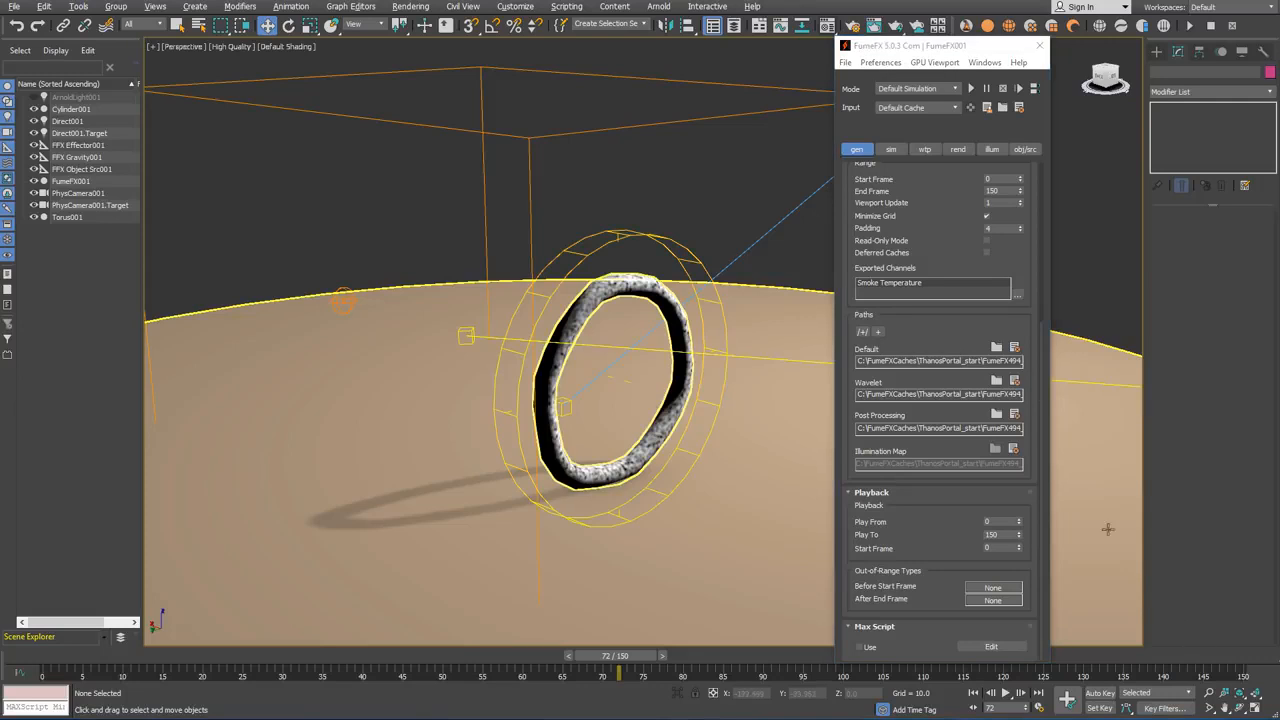
Set the gravity in the simulation's system settings to 1000.
click(893, 149)
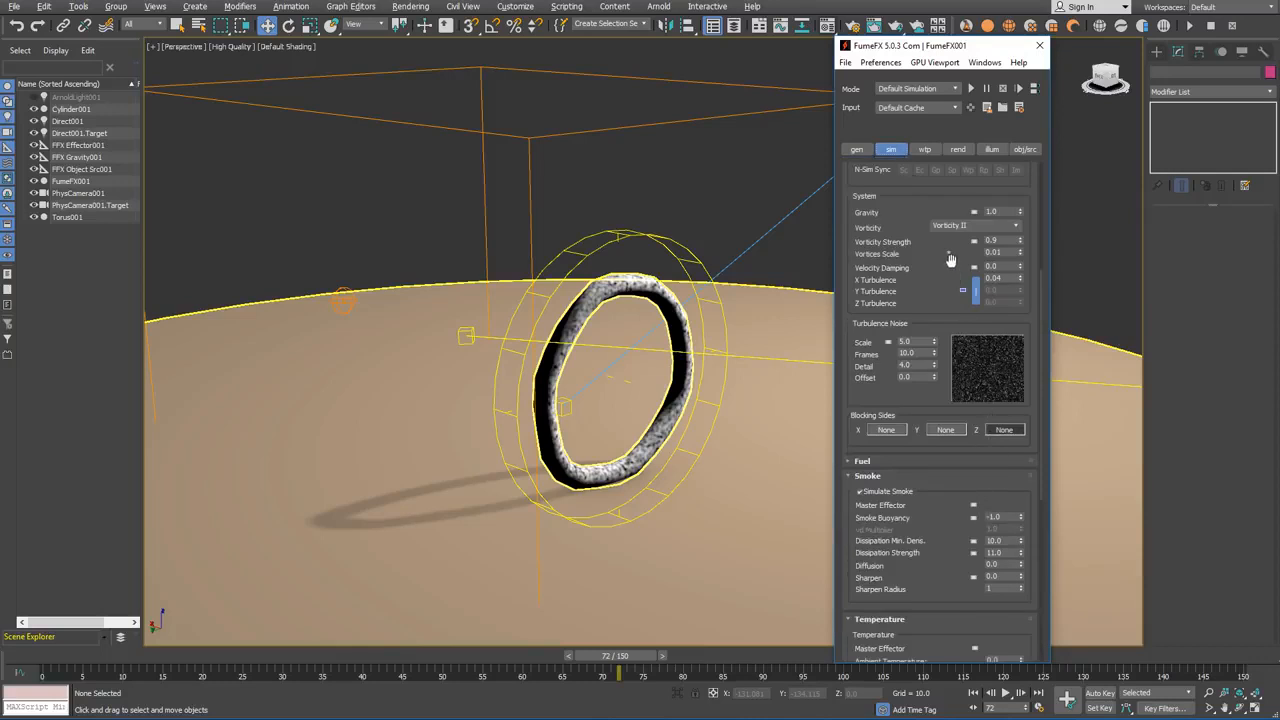
drag(950, 260, 955, 470)
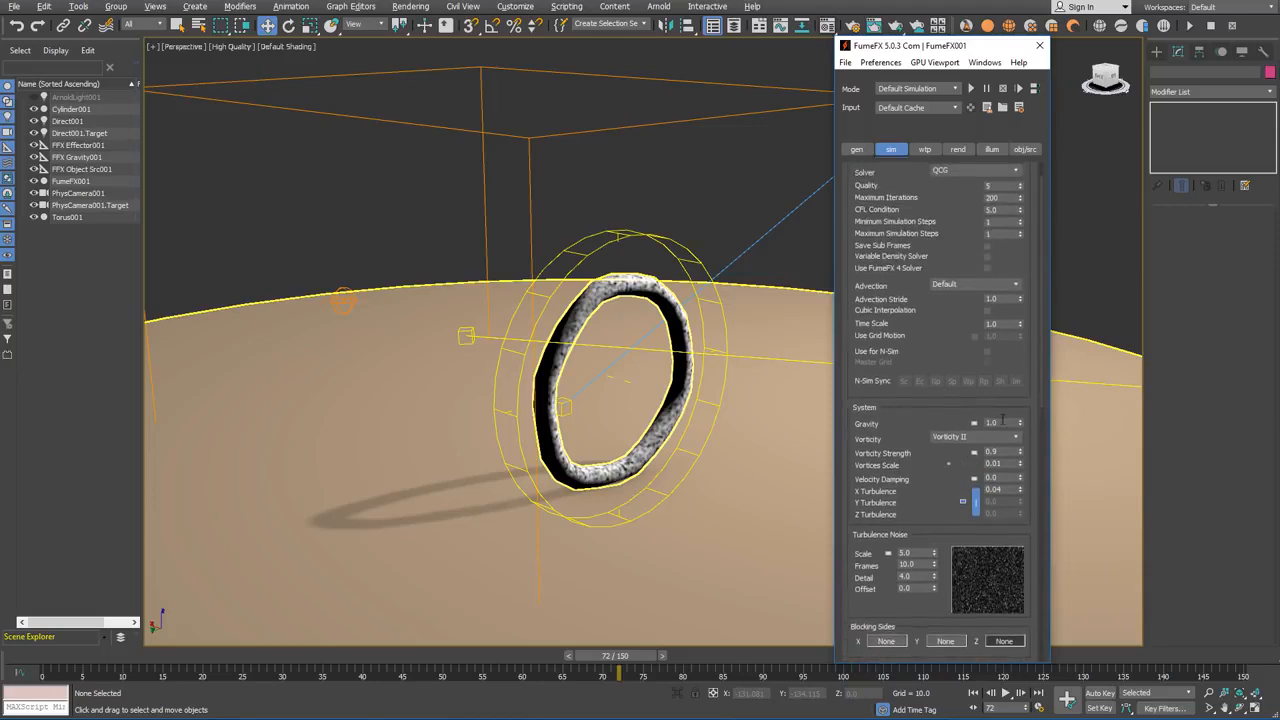
double_click(1006, 422)
text(1000)
key(Return)
drag(909, 496, 909, 461)
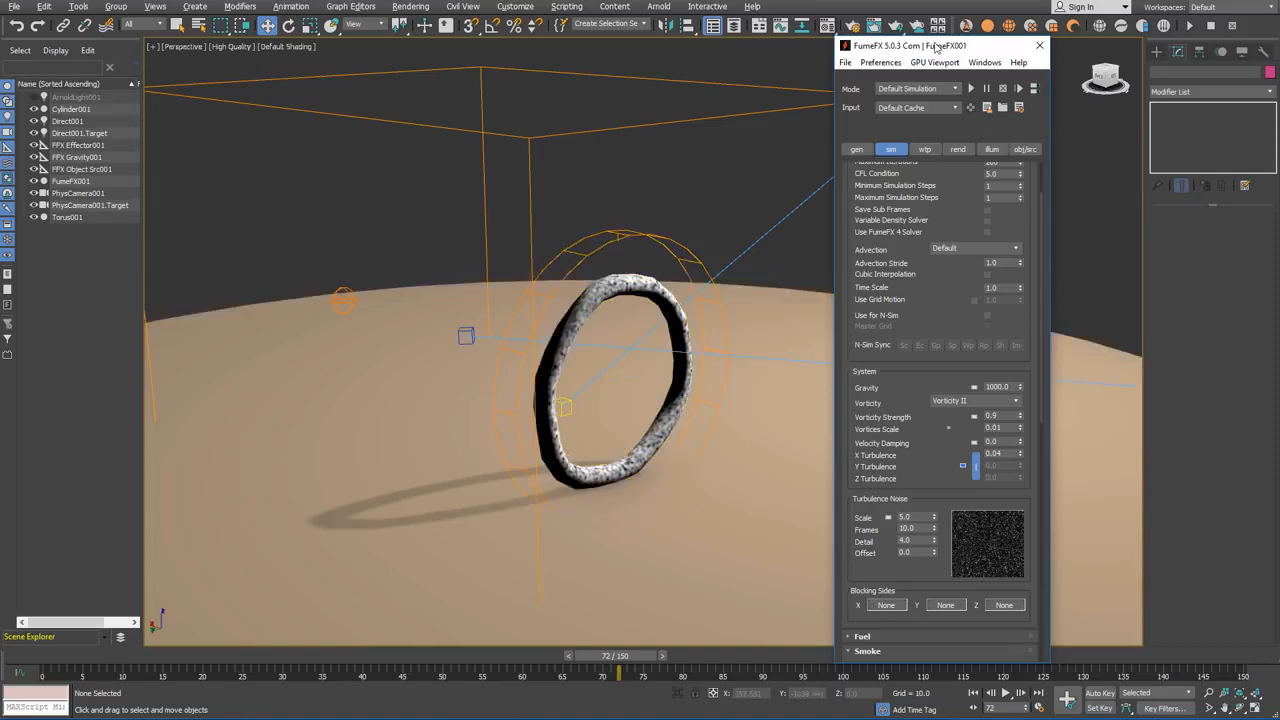
Close the FumeFX settings window, select the FumeFX001 grid and start its simulation.
drag(940, 45, 884, 32)
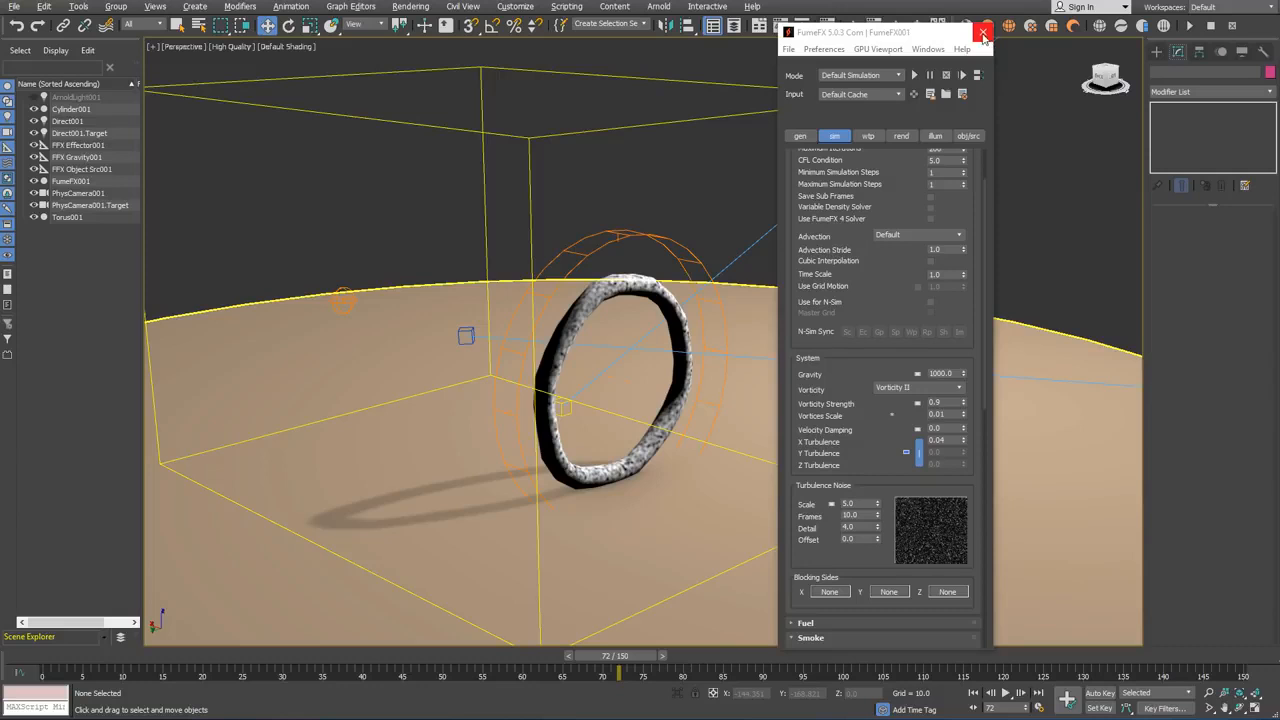
click(982, 33)
alt+middle_drag(981, 140, 923, 170)
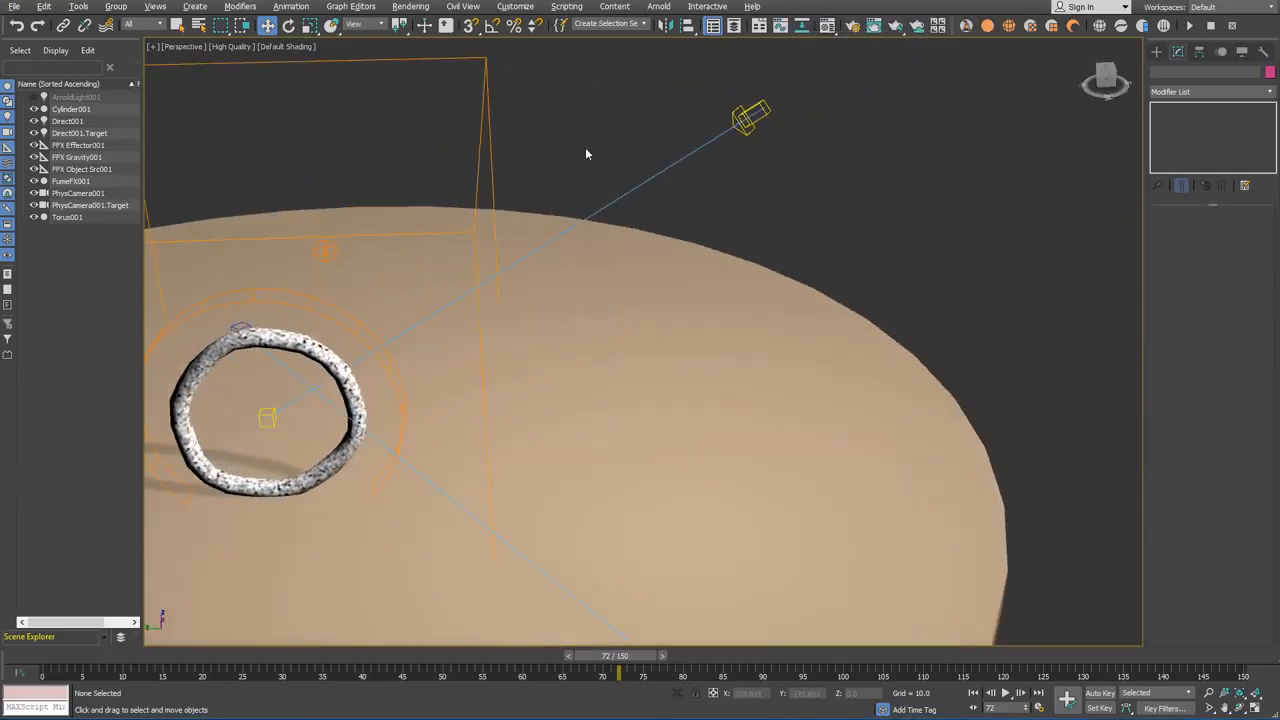
click(488, 150)
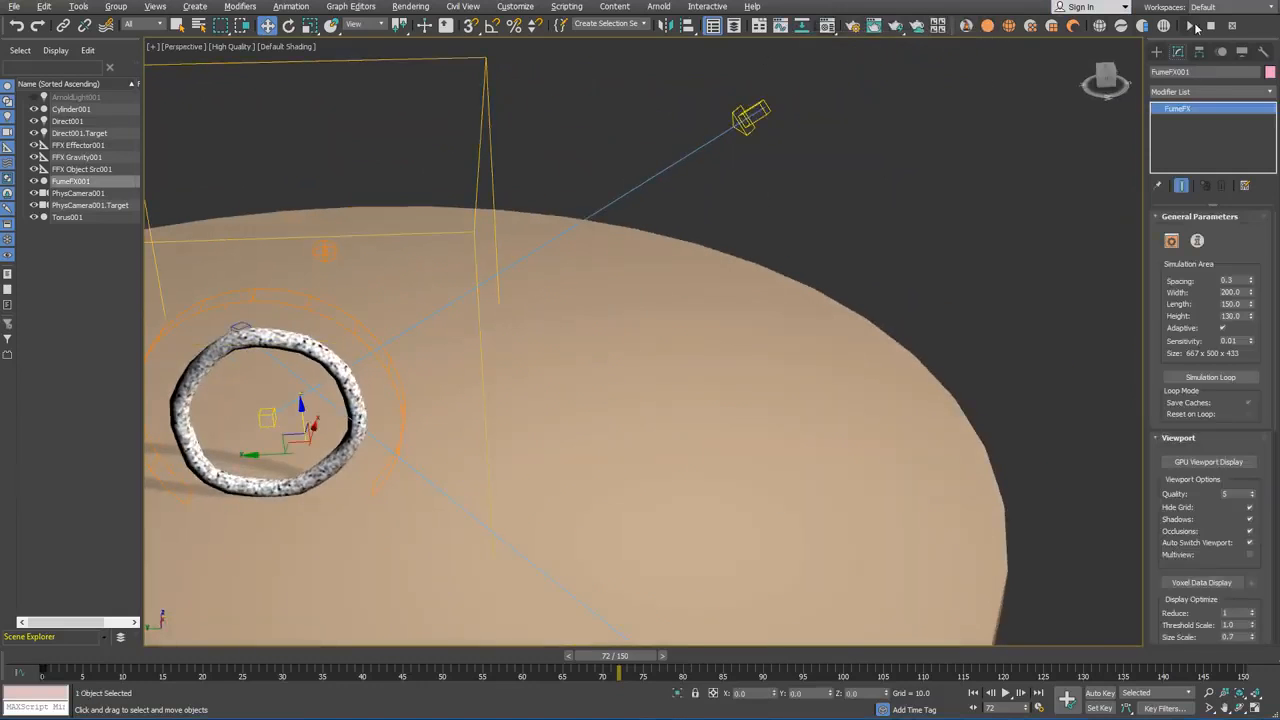
click(1192, 26)
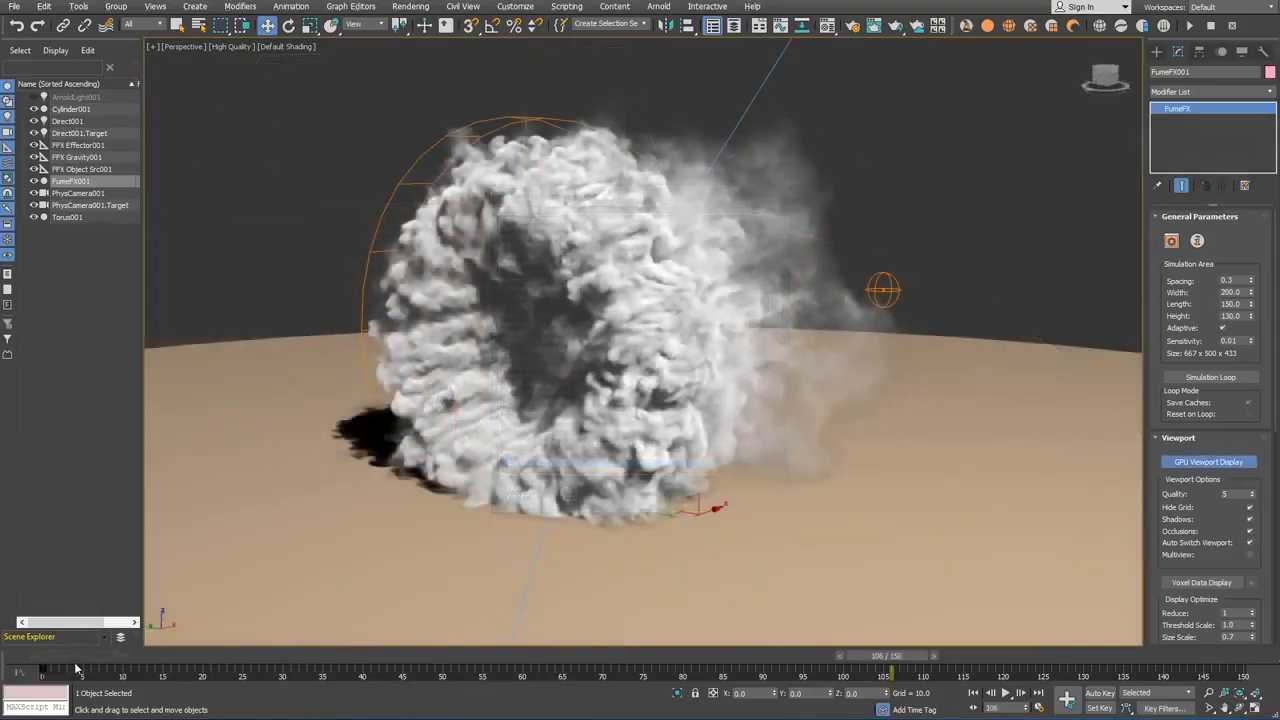
Review the simulated smoke from frame 0 to frame 93 and inspect the grid spacing.
click(64, 660)
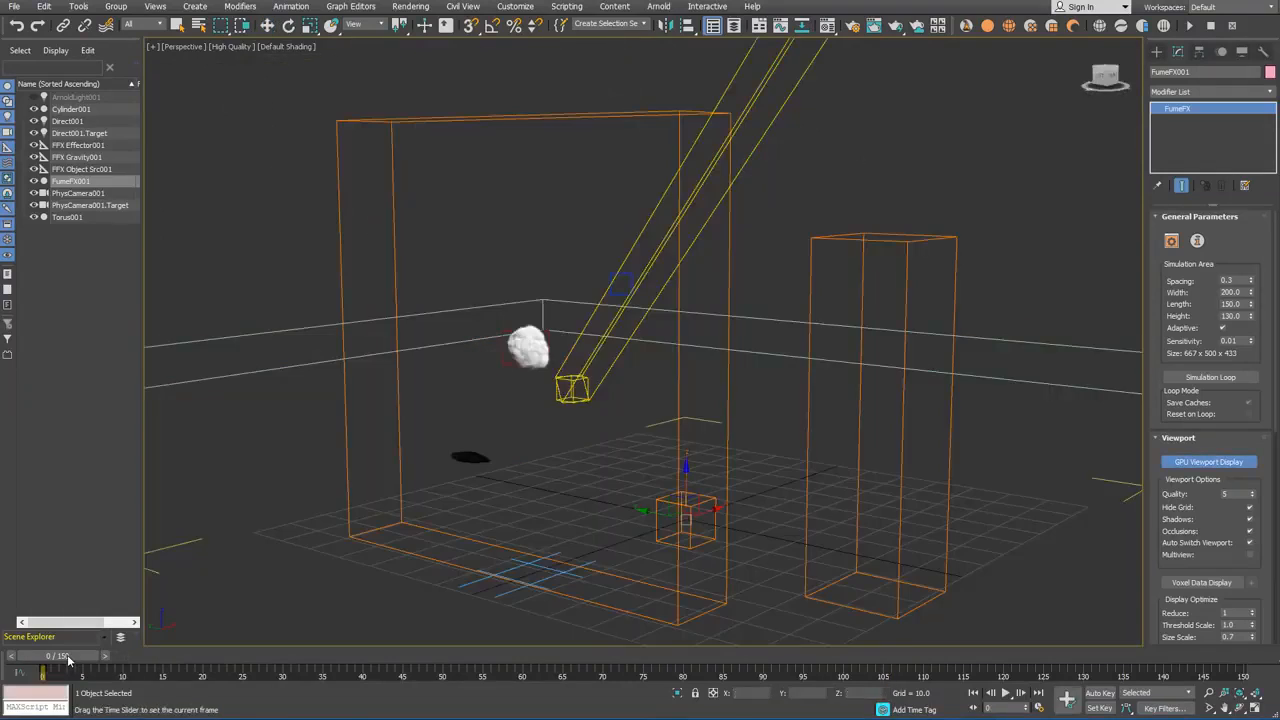
drag(155, 663, 799, 657)
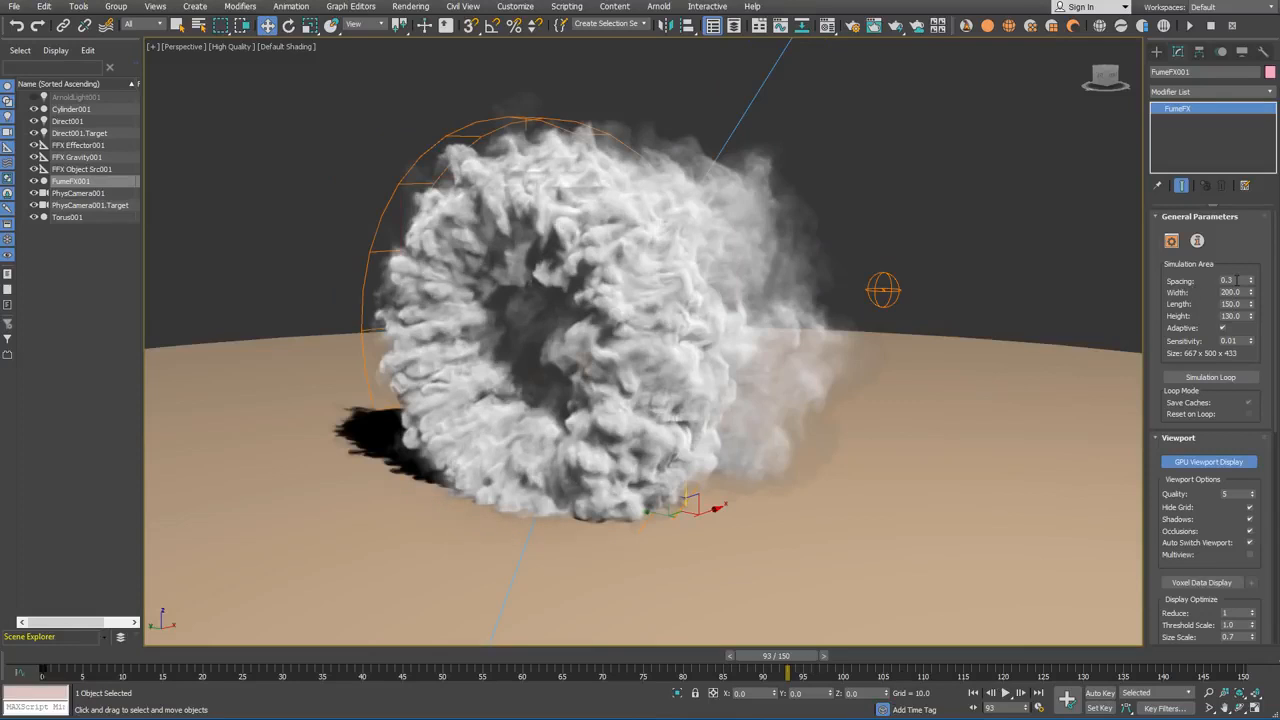
click(1238, 281)
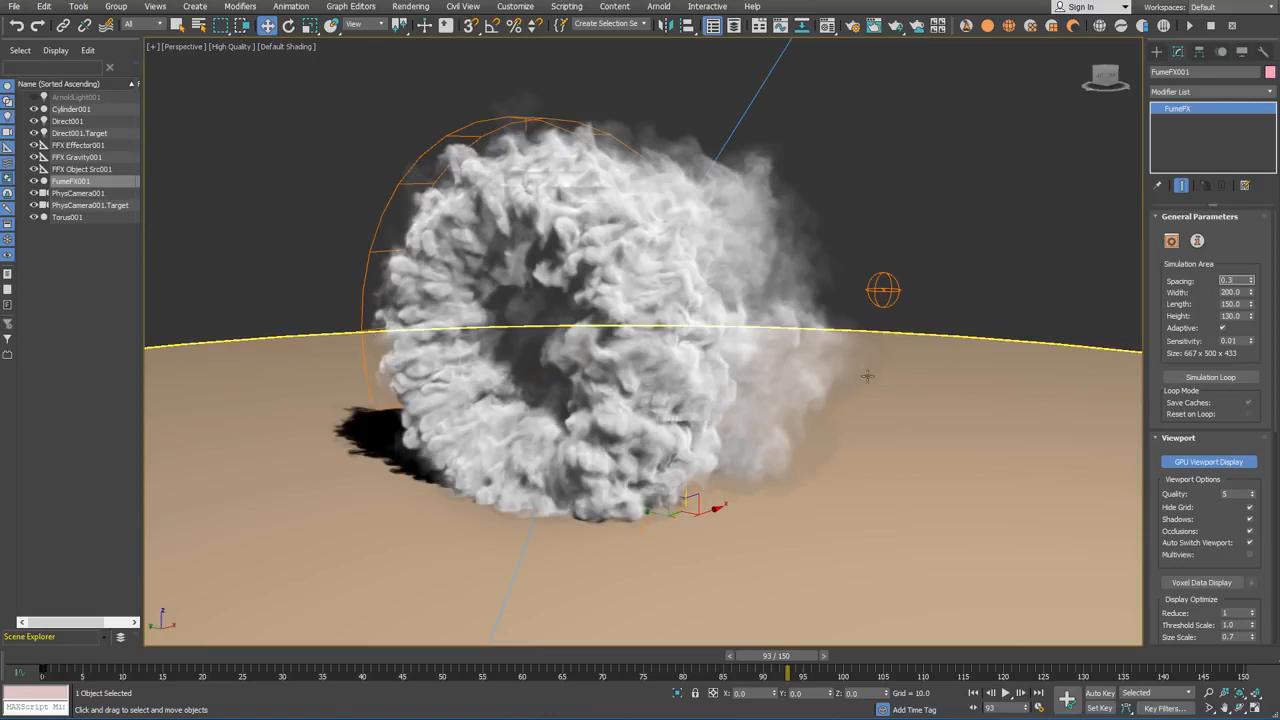
alt+middle_drag(821, 244, 815, 258)
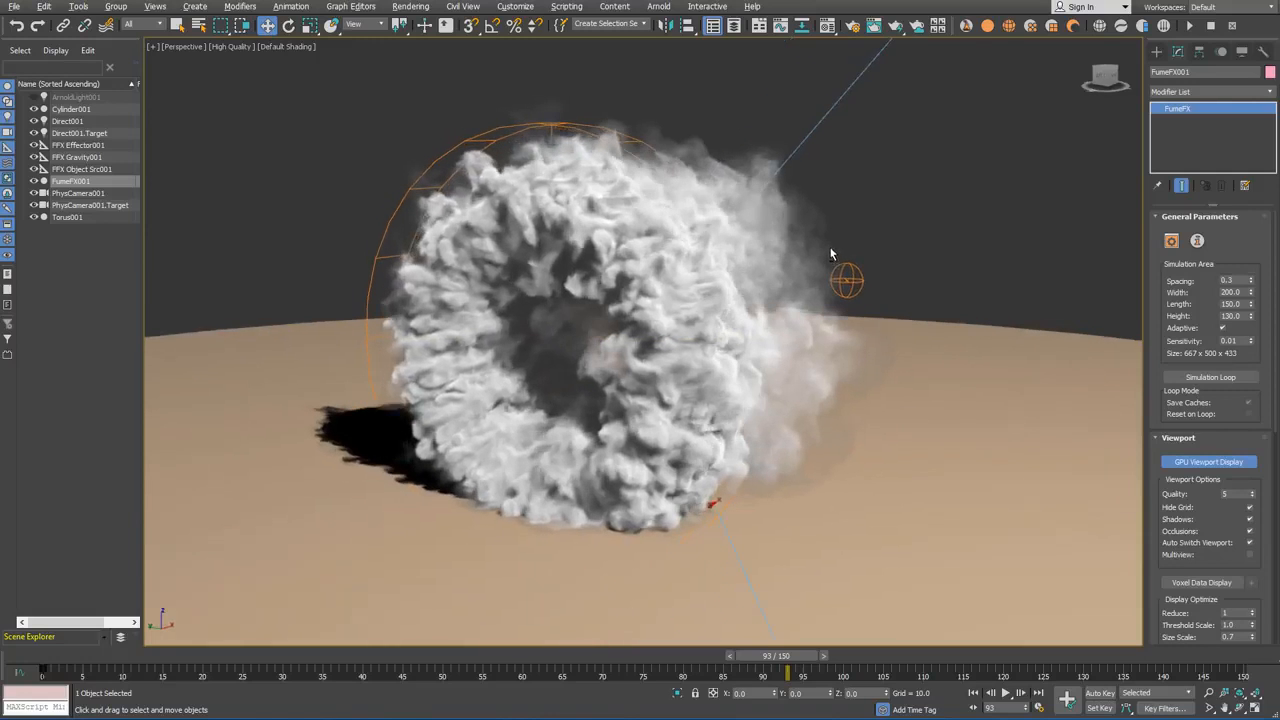
Open the FumeFX001 settings and set the fire's color source to Gradient/Temperature in the rendering parameters.
click(1172, 241)
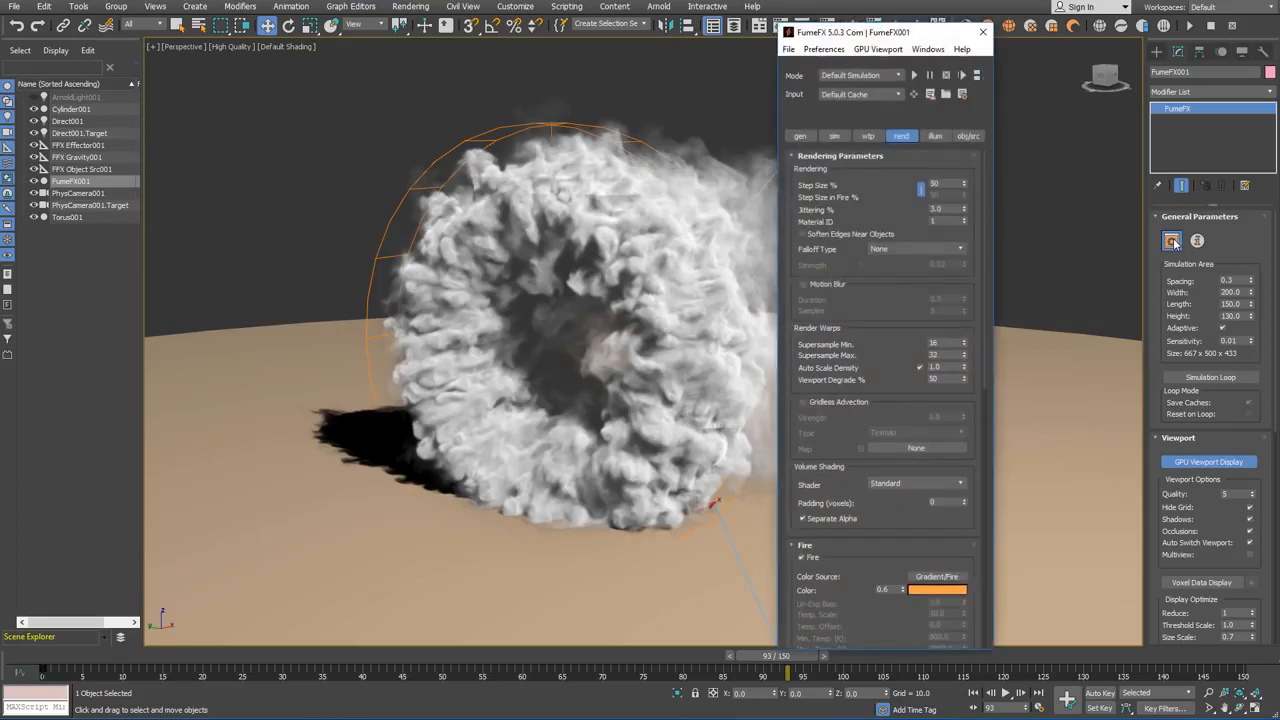
drag(915, 370, 900, 138)
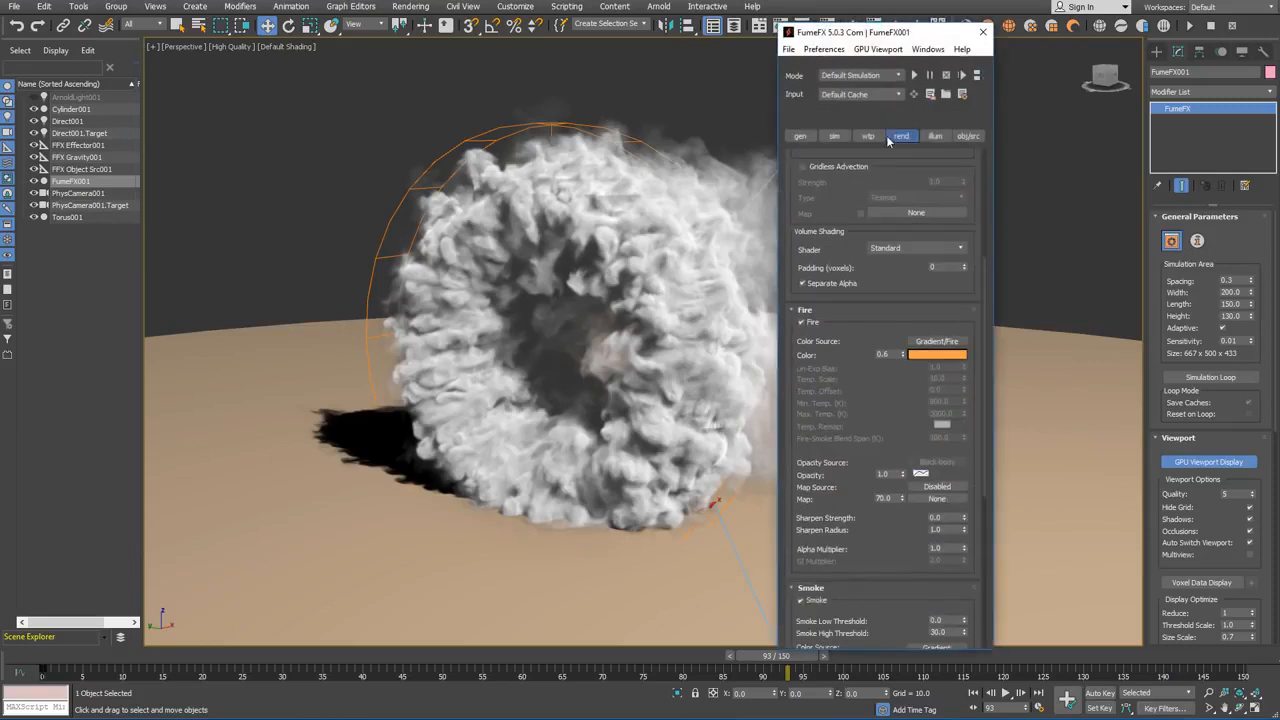
drag(857, 324, 855, 282)
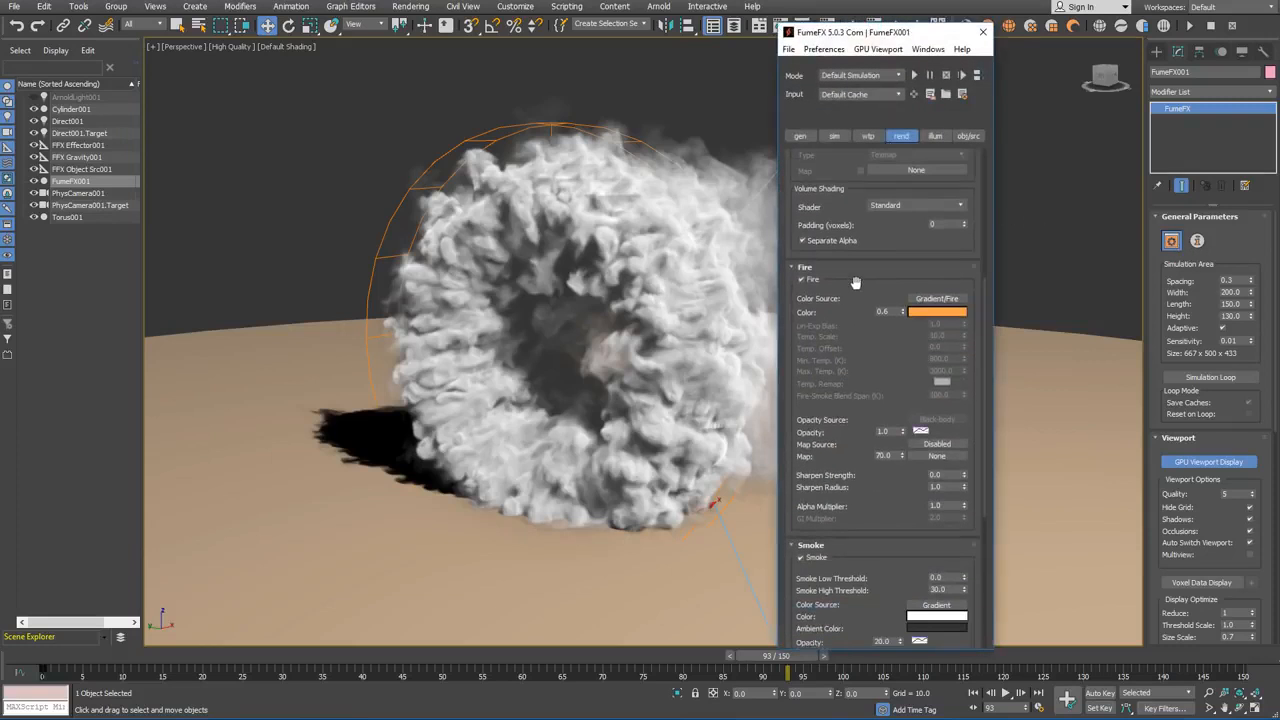
click(920, 301)
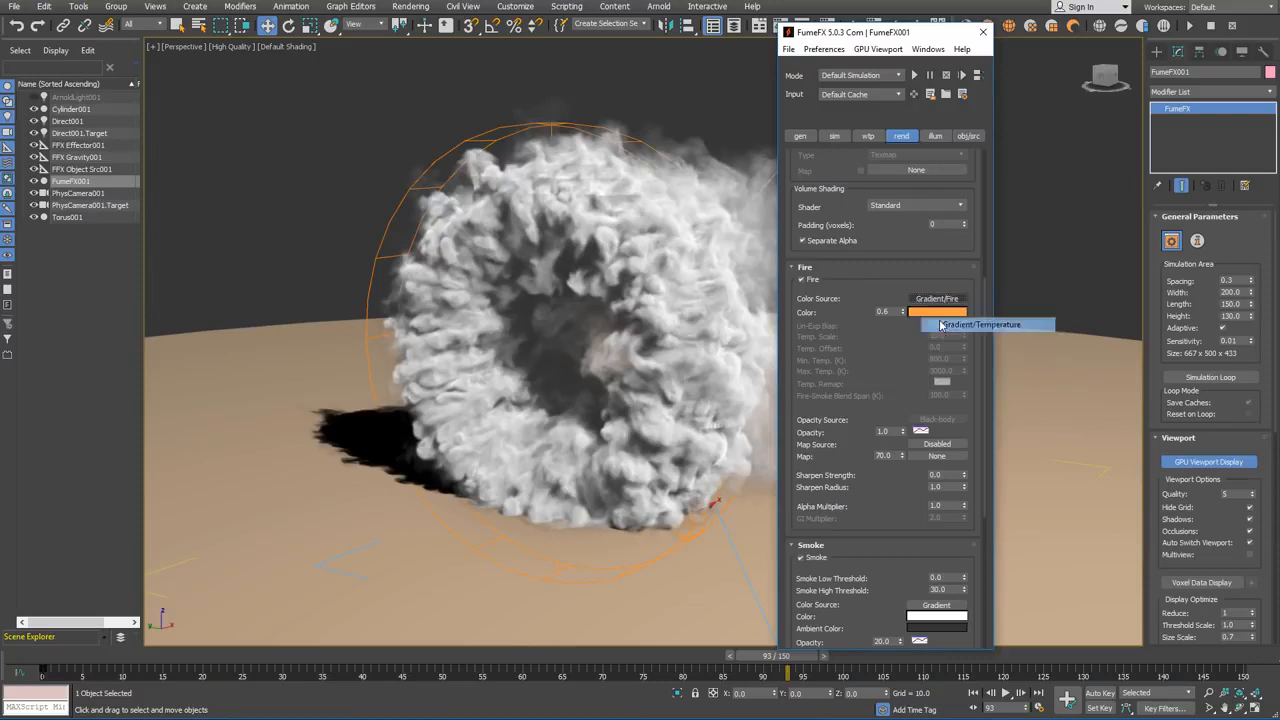
click(937, 323)
Load the saved AGT gradient file into the fire color.
right_click(936, 318)
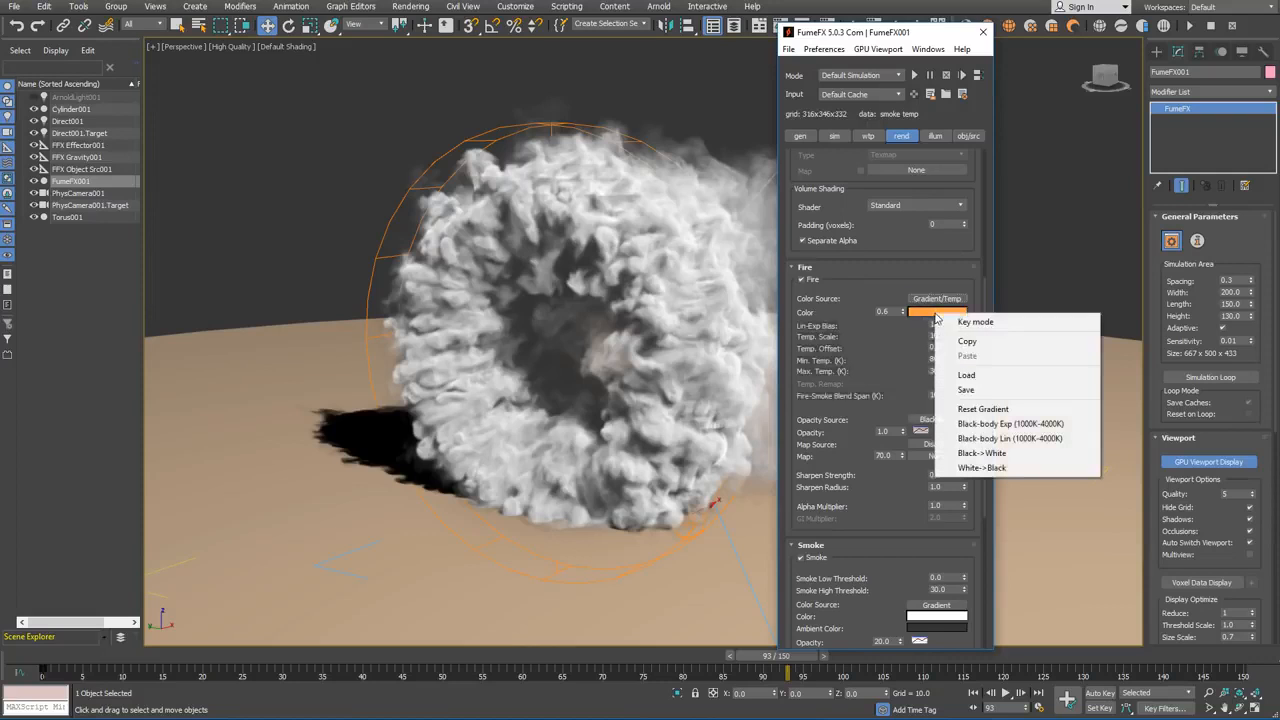
click(960, 373)
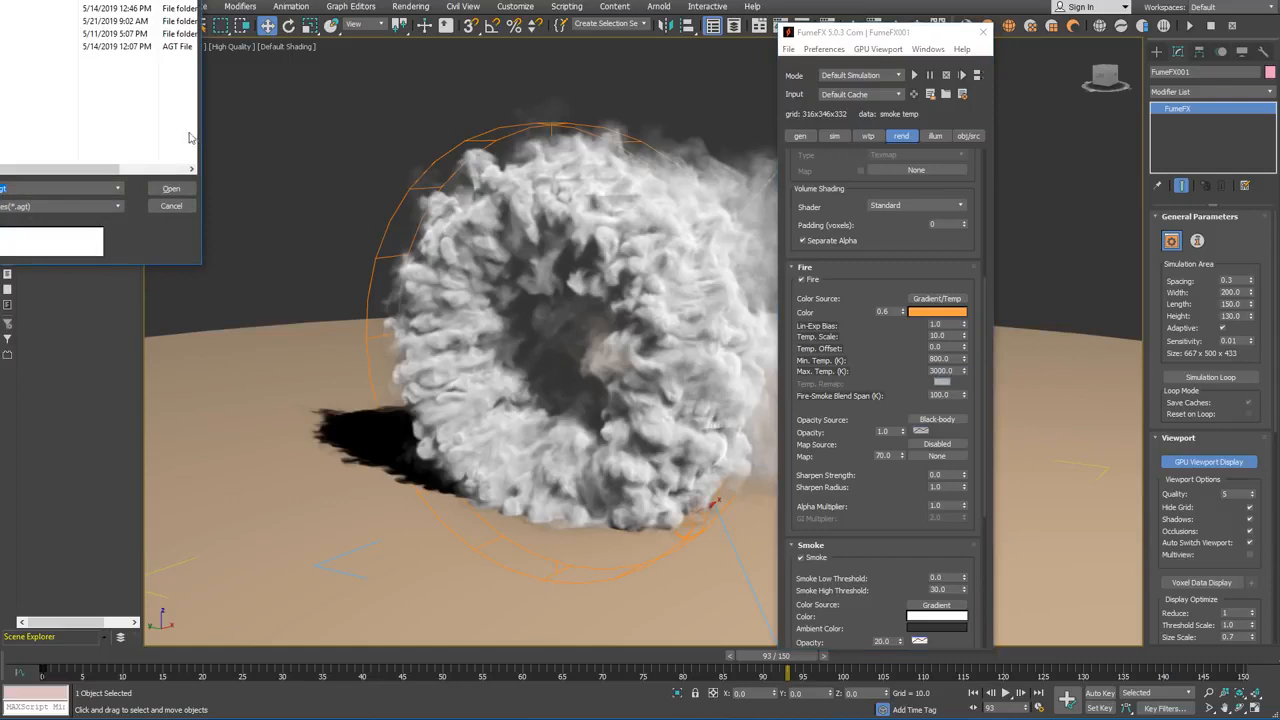
click(120, 46)
click(171, 188)
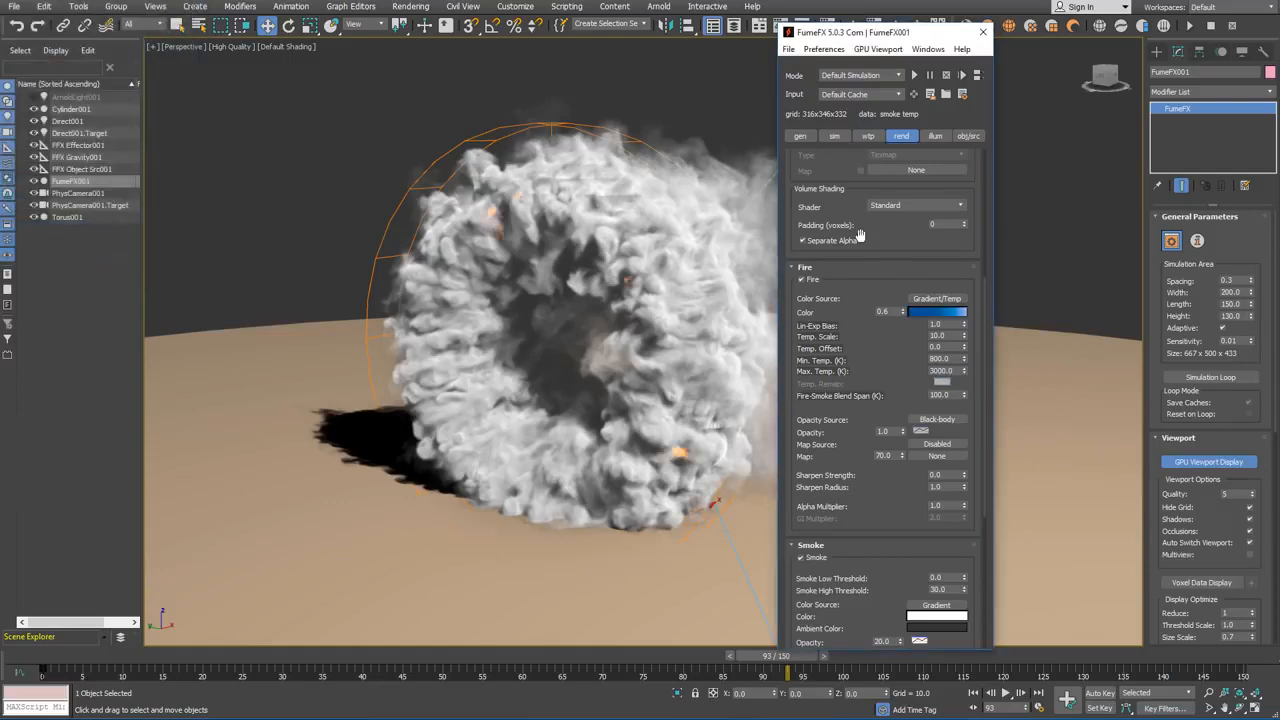
Darken the smoke color to a neutral gray with a value of 99.
drag(889, 376, 903, 234)
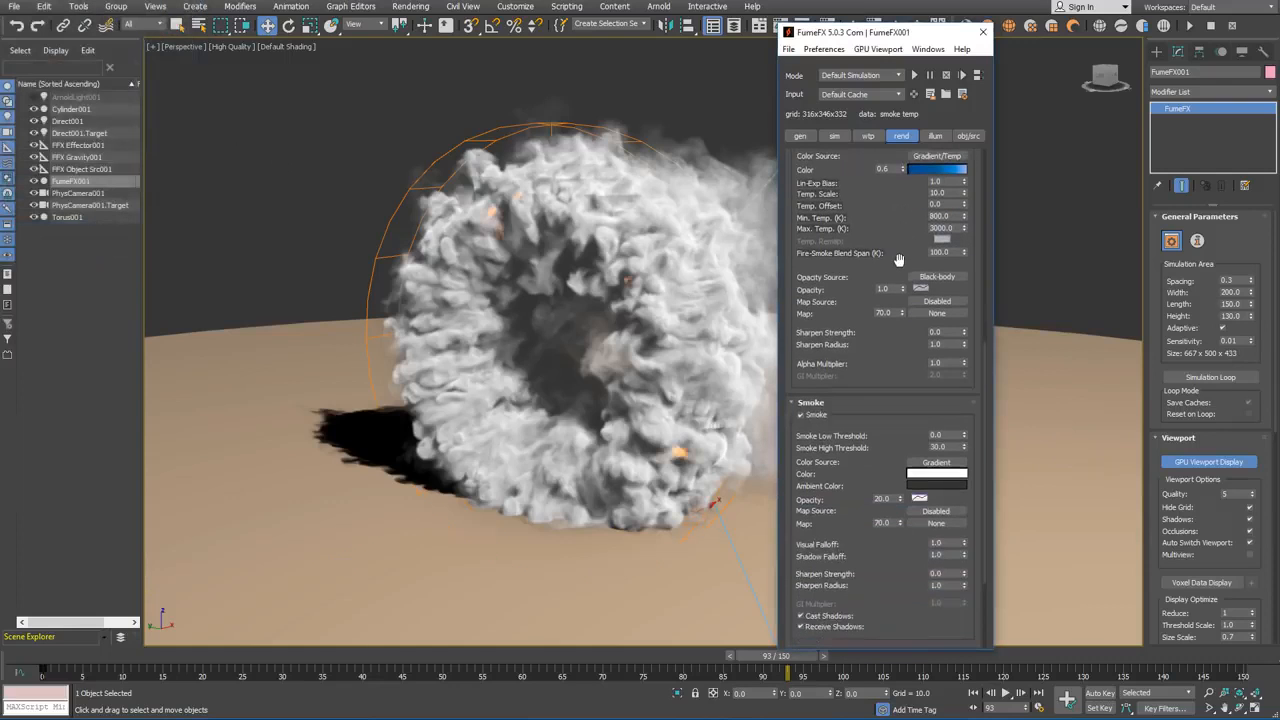
right_click(940, 478)
click(955, 483)
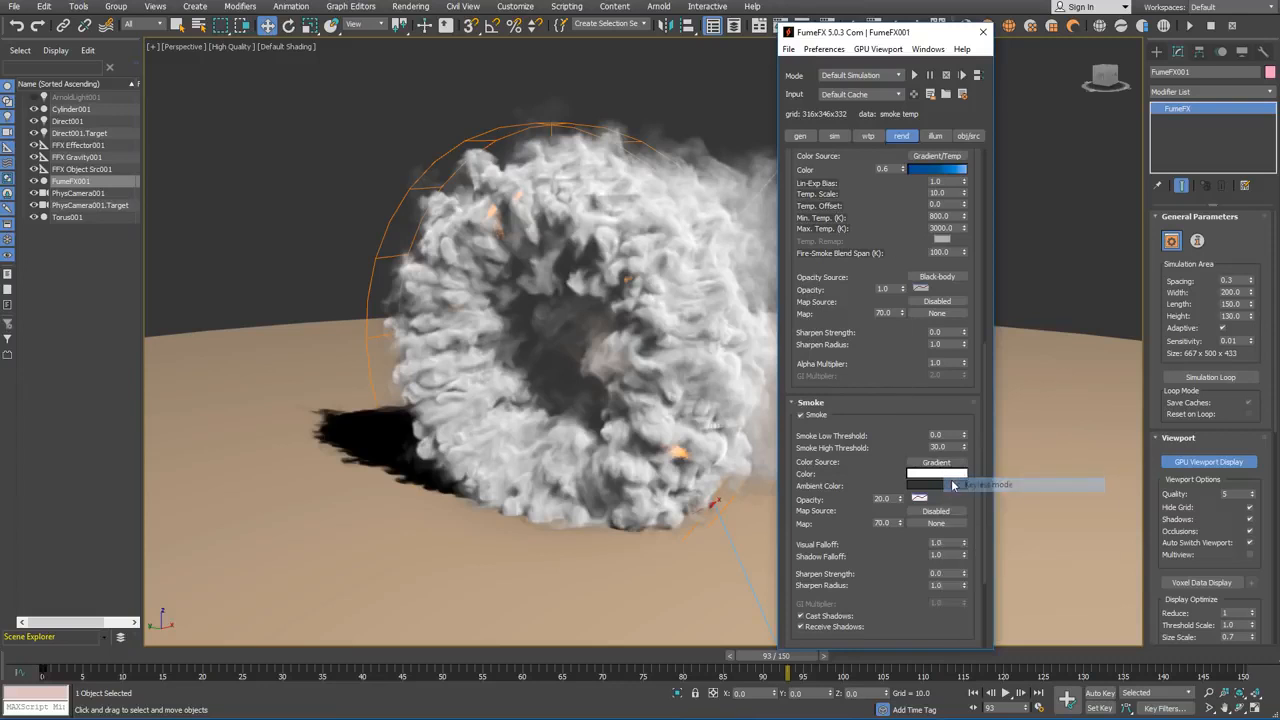
click(949, 483)
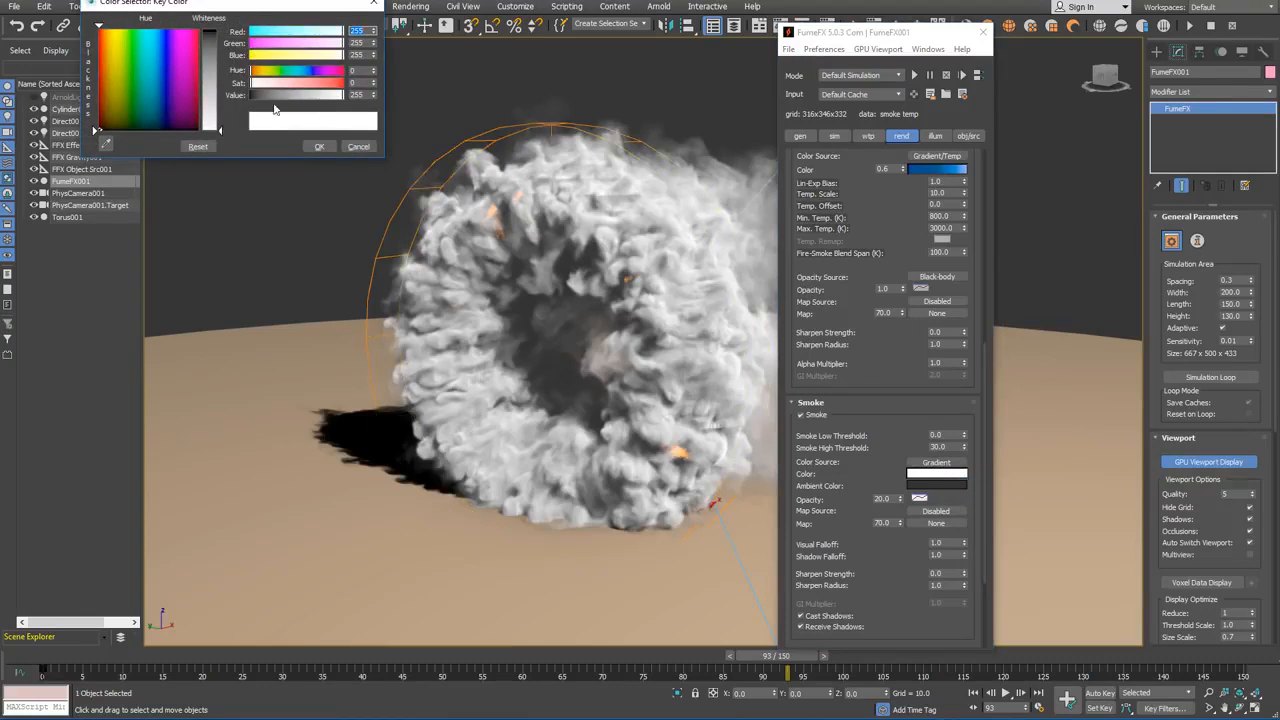
click(276, 96)
drag(276, 96, 286, 96)
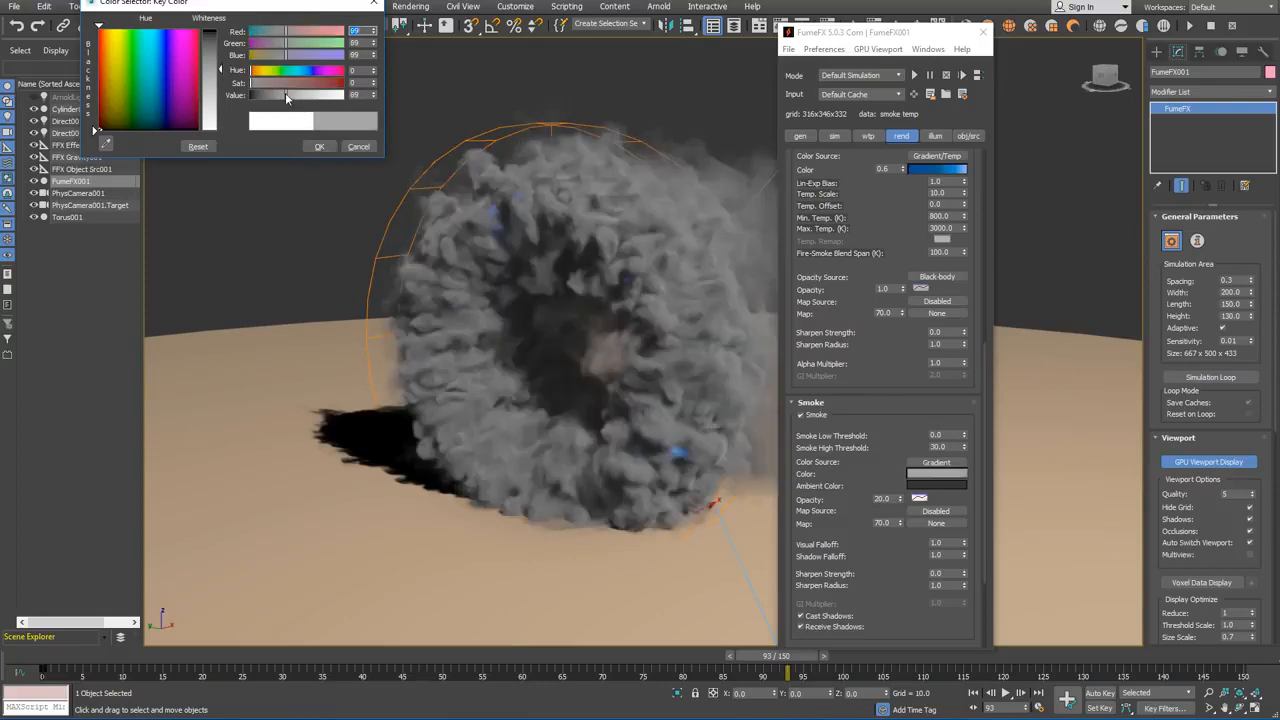
click(319, 147)
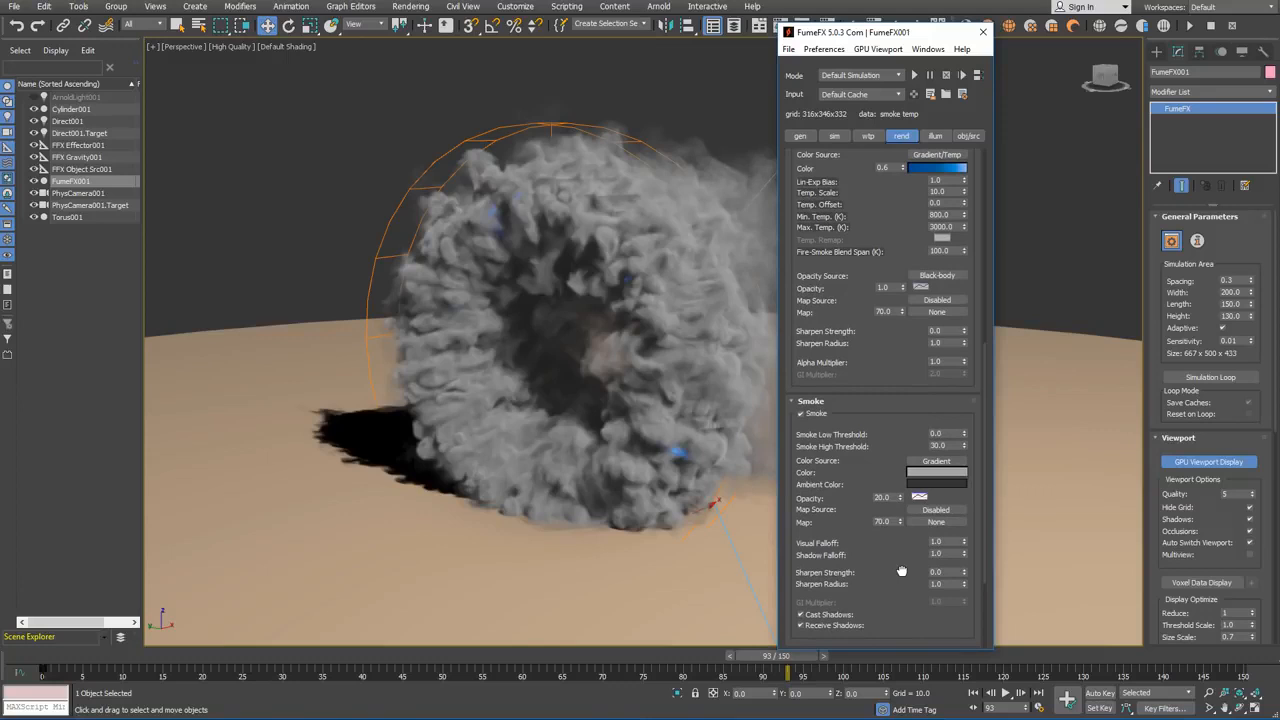
Set the fire's maximum temperature to 5000 K, and give the smoke an opacity of 8 and a sharpen strength of 1.
drag(901, 570, 901, 550)
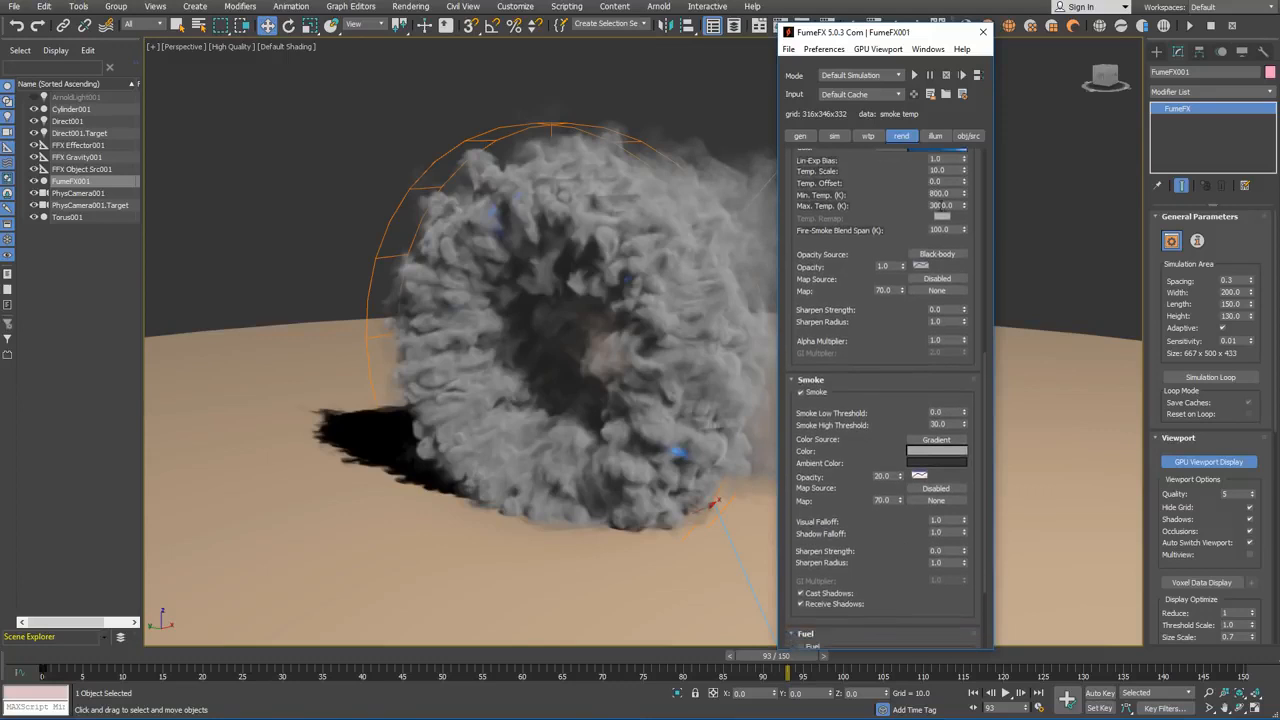
double_click(941, 205)
drag(893, 550, 891, 523)
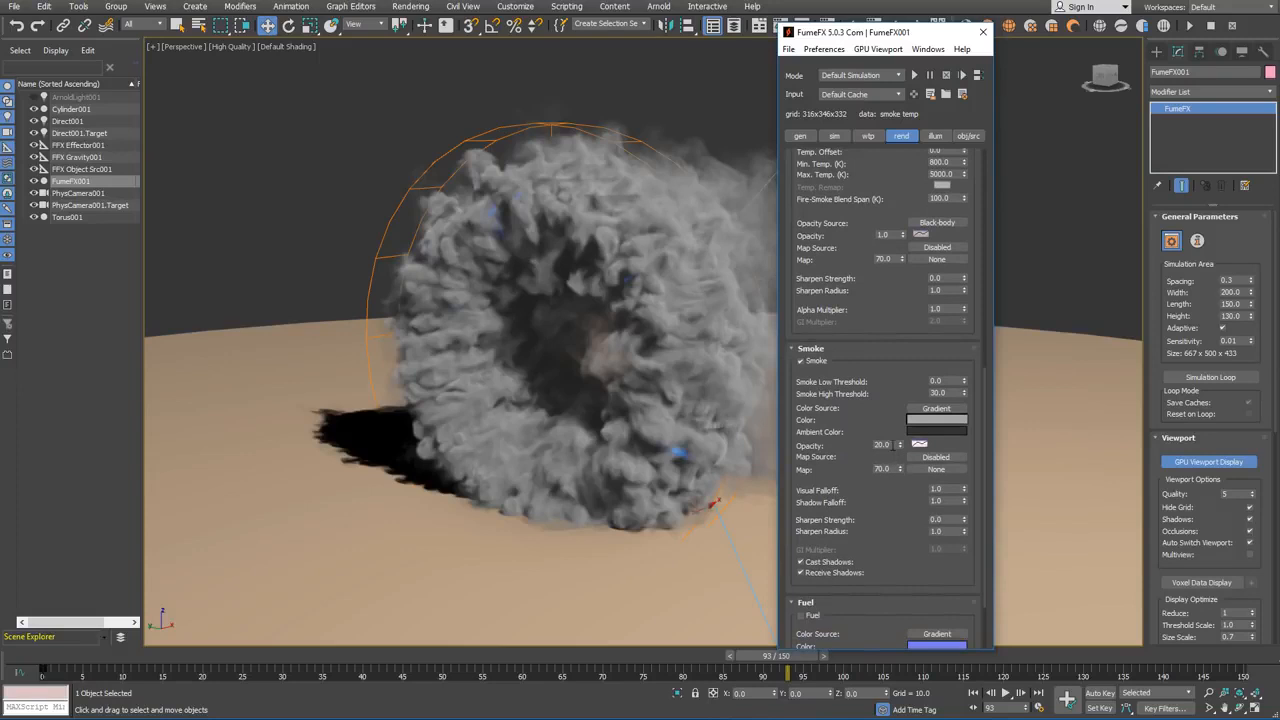
double_click(889, 446)
click(801, 562)
click(835, 562)
click(836, 571)
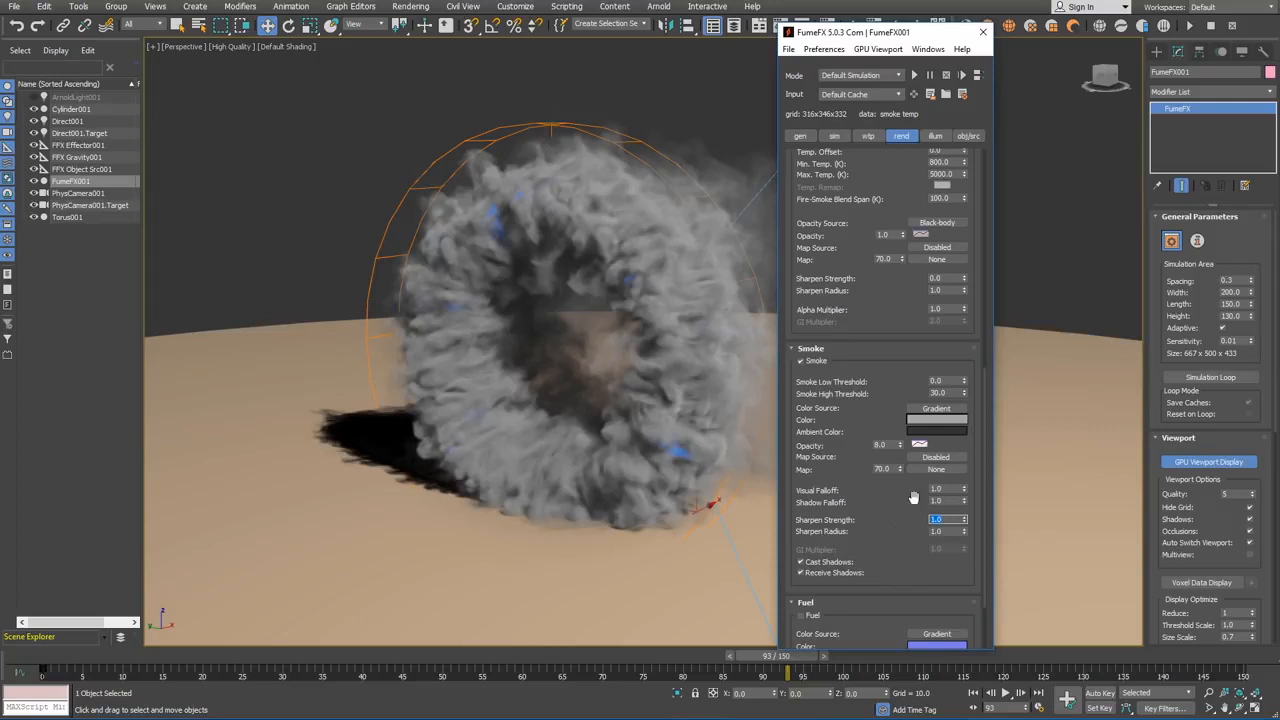
Open the render setup and render the single frame 93 of the perspective view with the Scanline Renderer.
drag(889, 35, 889, 55)
click(853, 26)
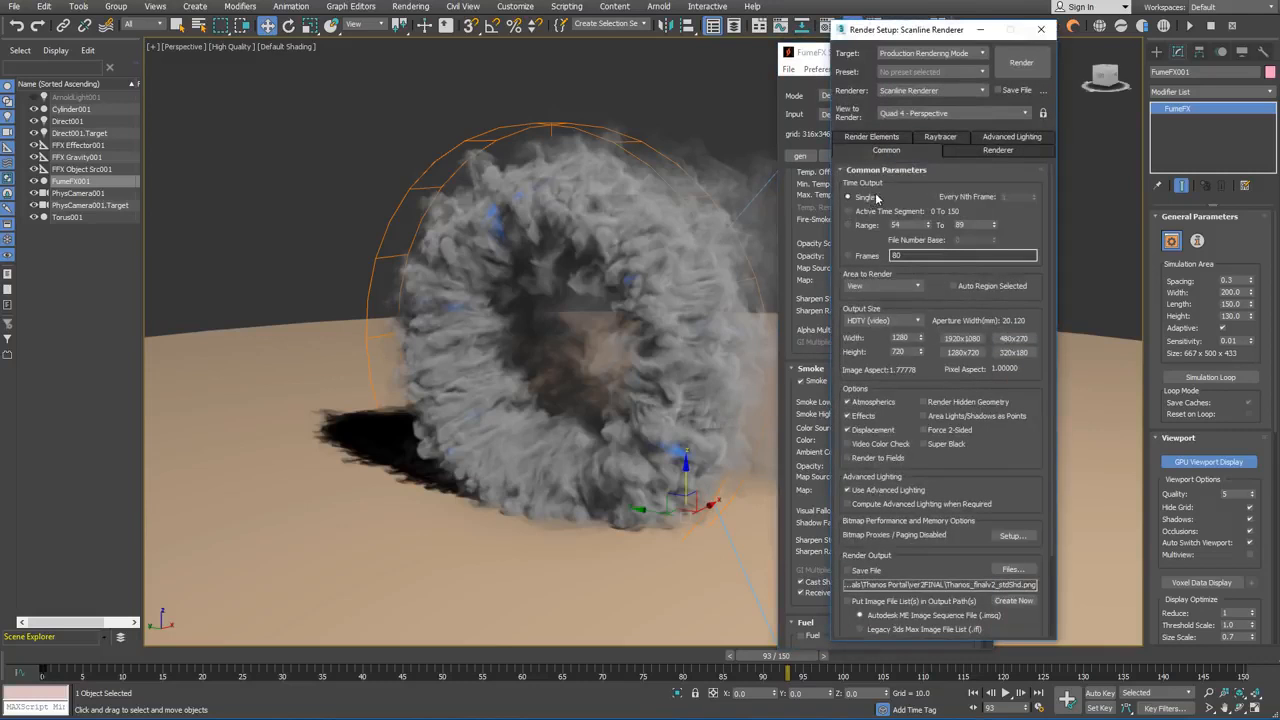
click(1021, 62)
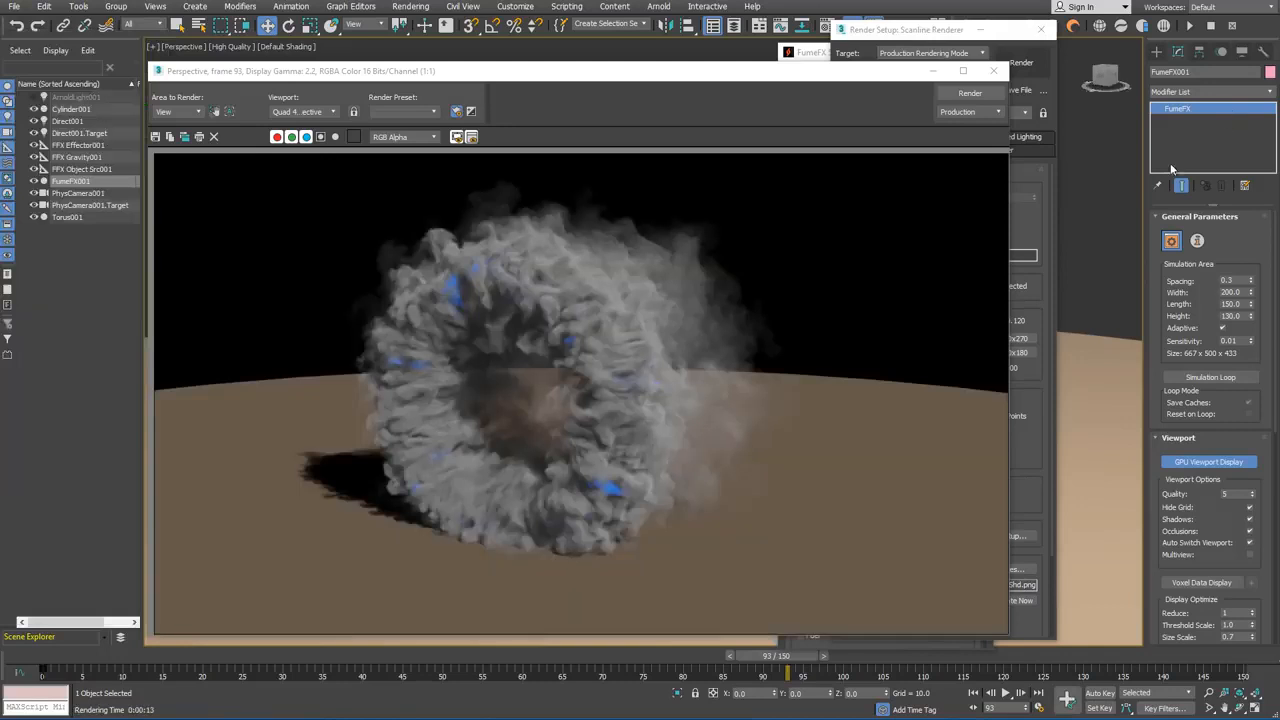
Enable multiple scattering in the FumeFX illumination parameters, with fire strength 80, smoke strength 0 and falloff 20.
click(808, 53)
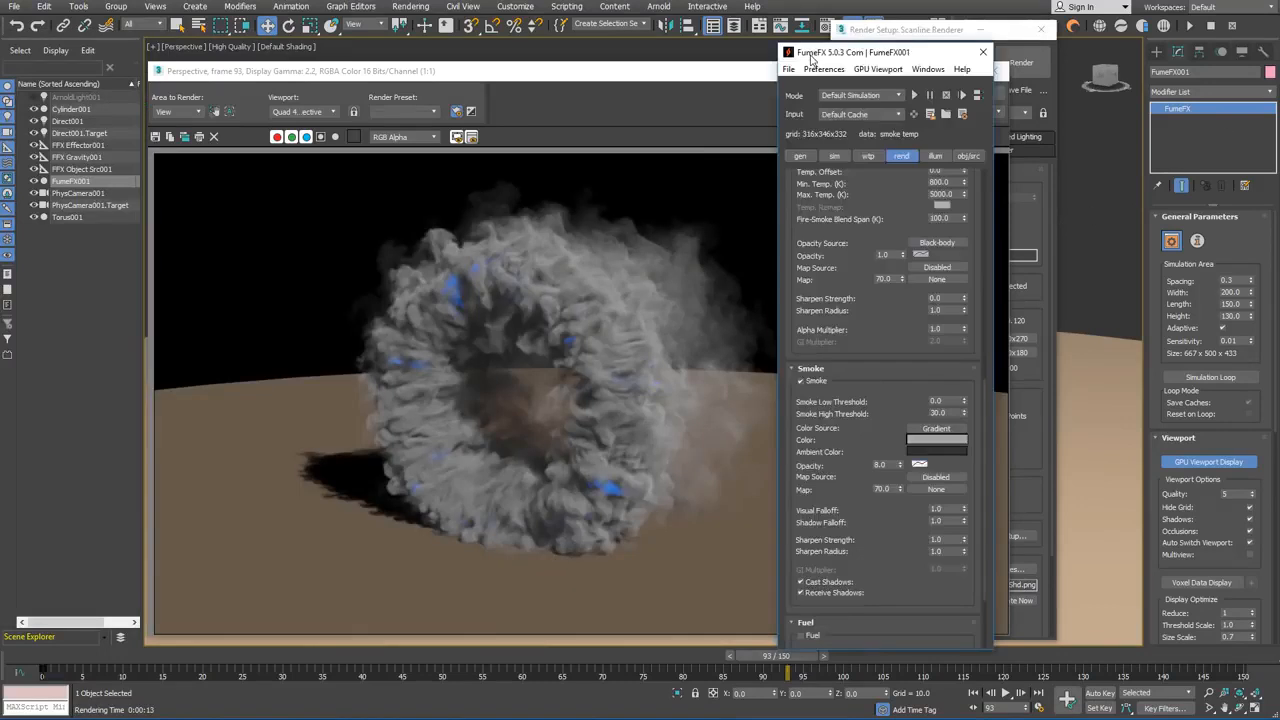
click(935, 156)
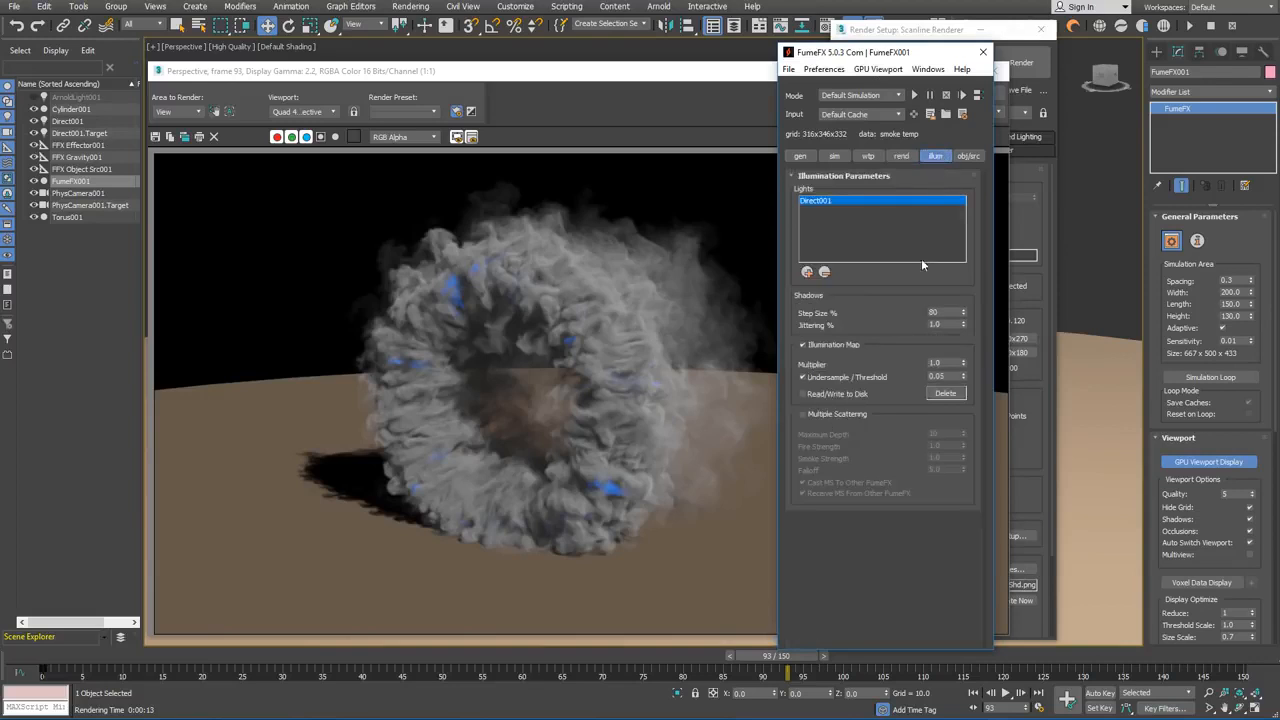
click(838, 414)
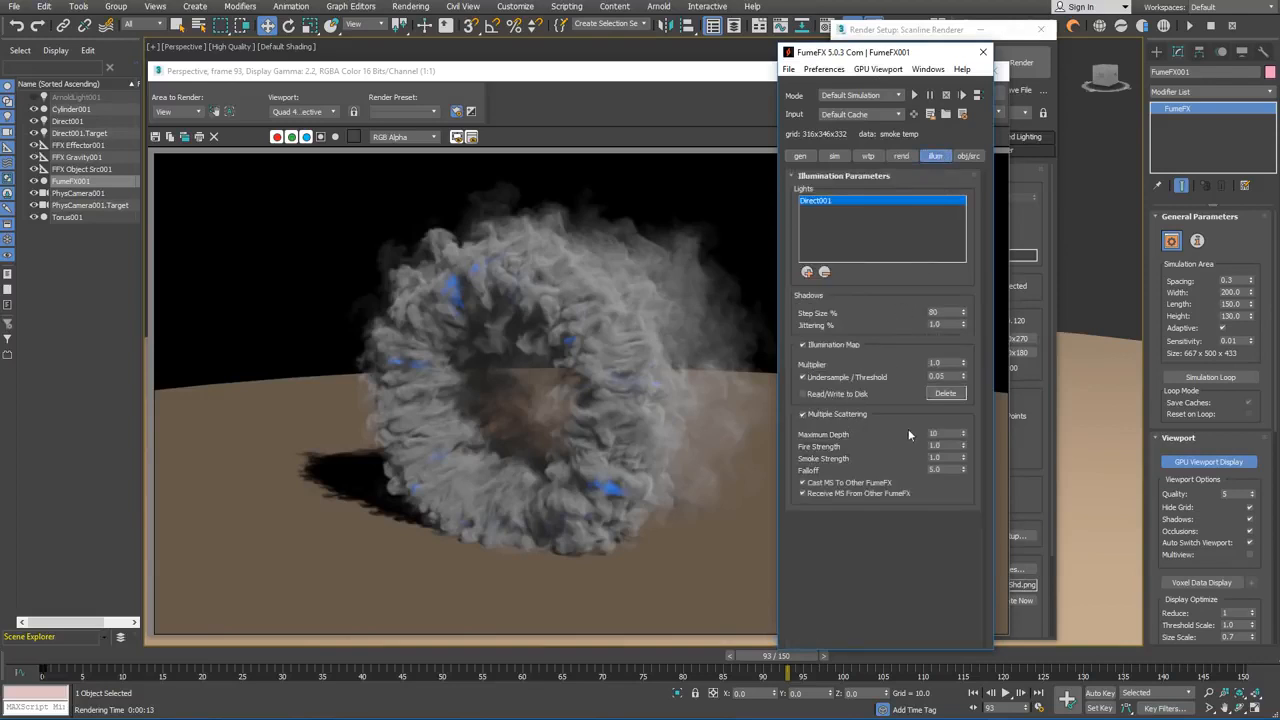
click(945, 446)
key(Tab)
key(Tab)
text(20)
key(Return)
Render the frame again with multiple scattering, clear the rendered image and close its window.
click(1021, 62)
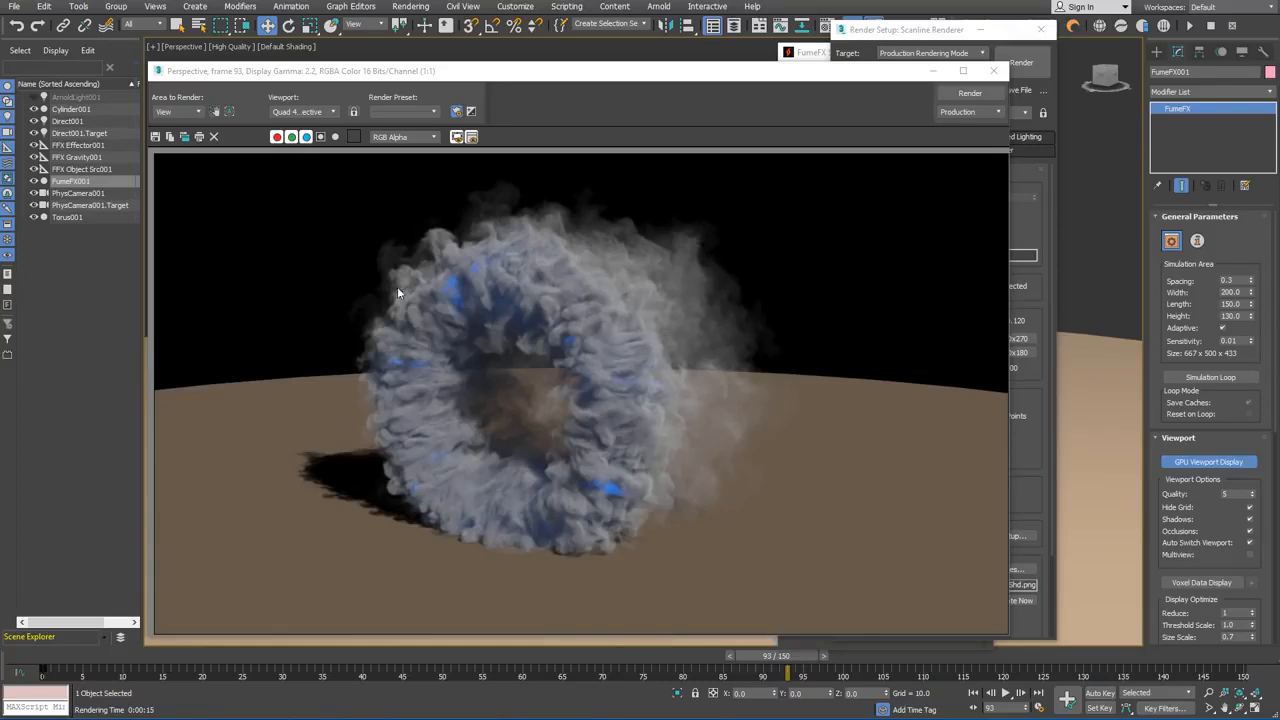
click(214, 137)
click(214, 137)
click(994, 71)
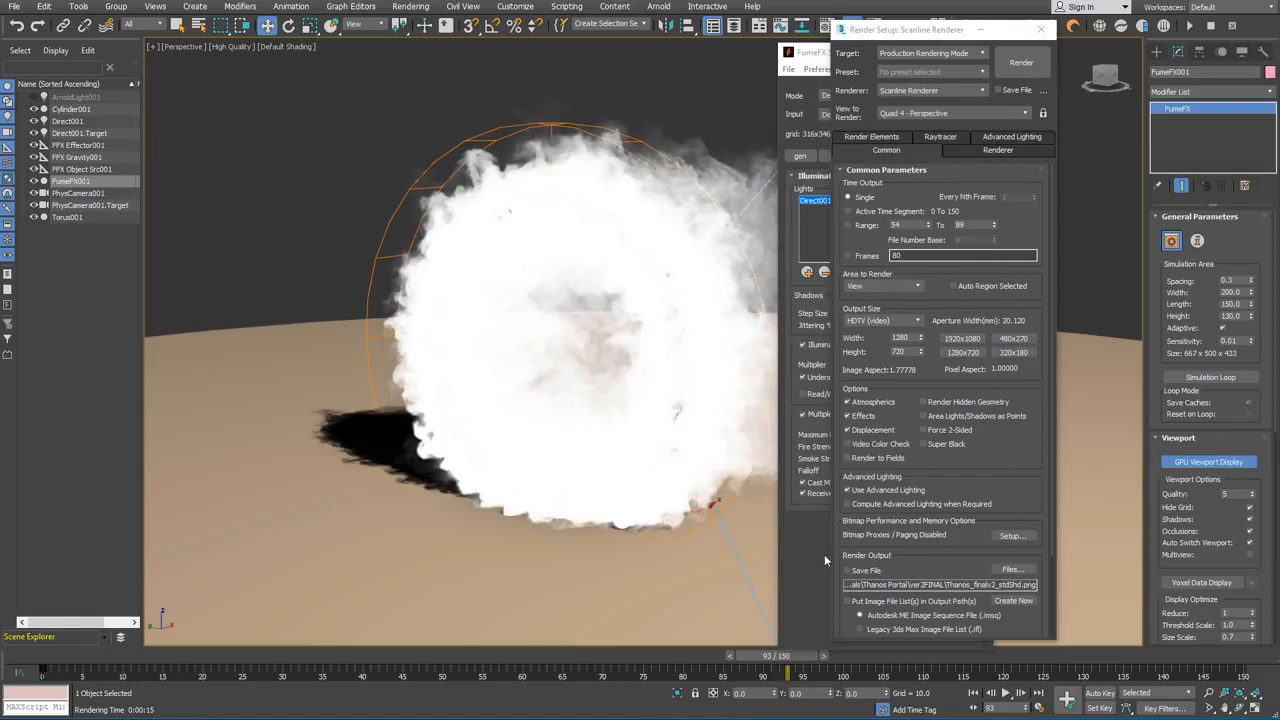
Turn off multiple scattering for the FumeFX grid and return to its rendering parameters.
click(818, 512)
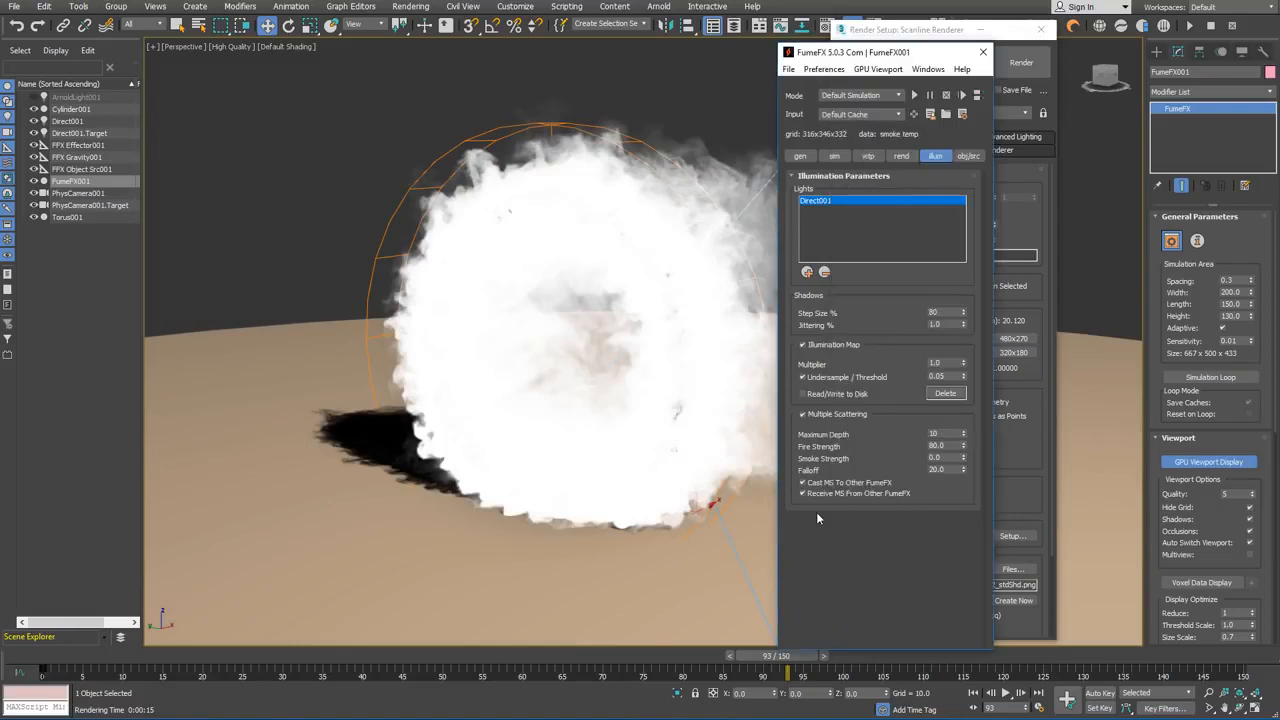
click(803, 414)
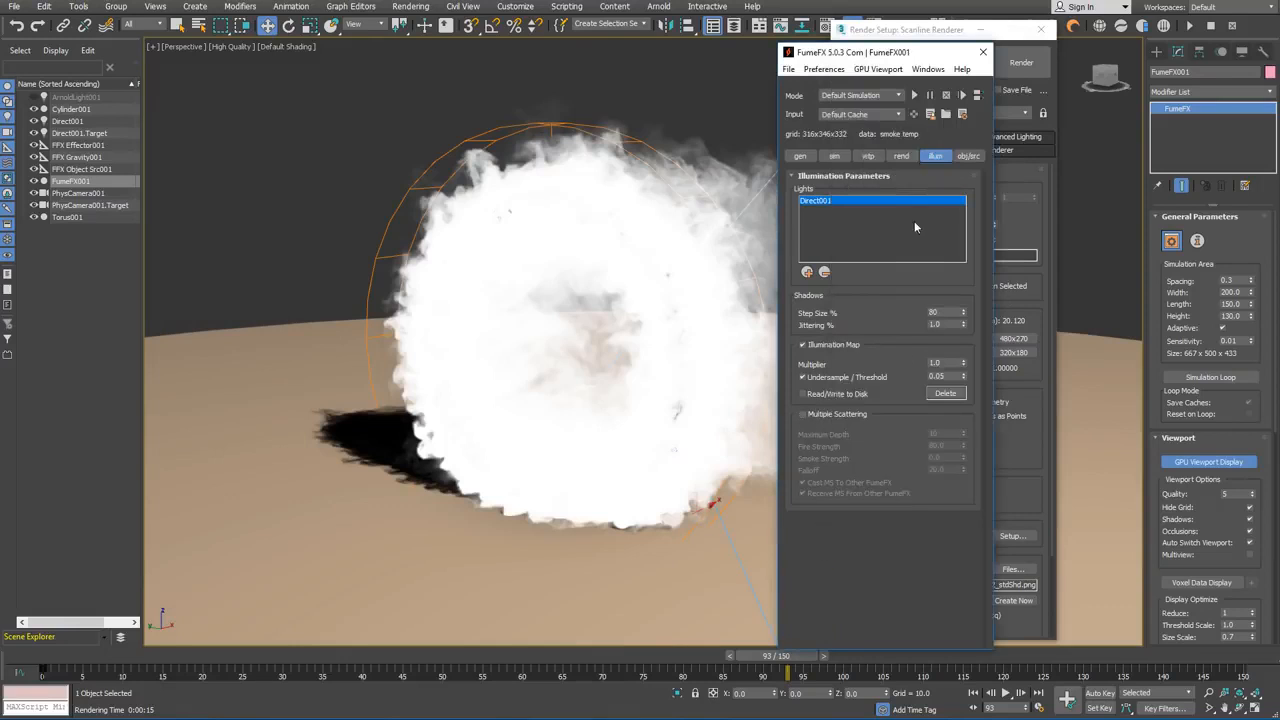
click(901, 157)
Switch the renderer from Scanline to Arnold in the render setup.
click(945, 33)
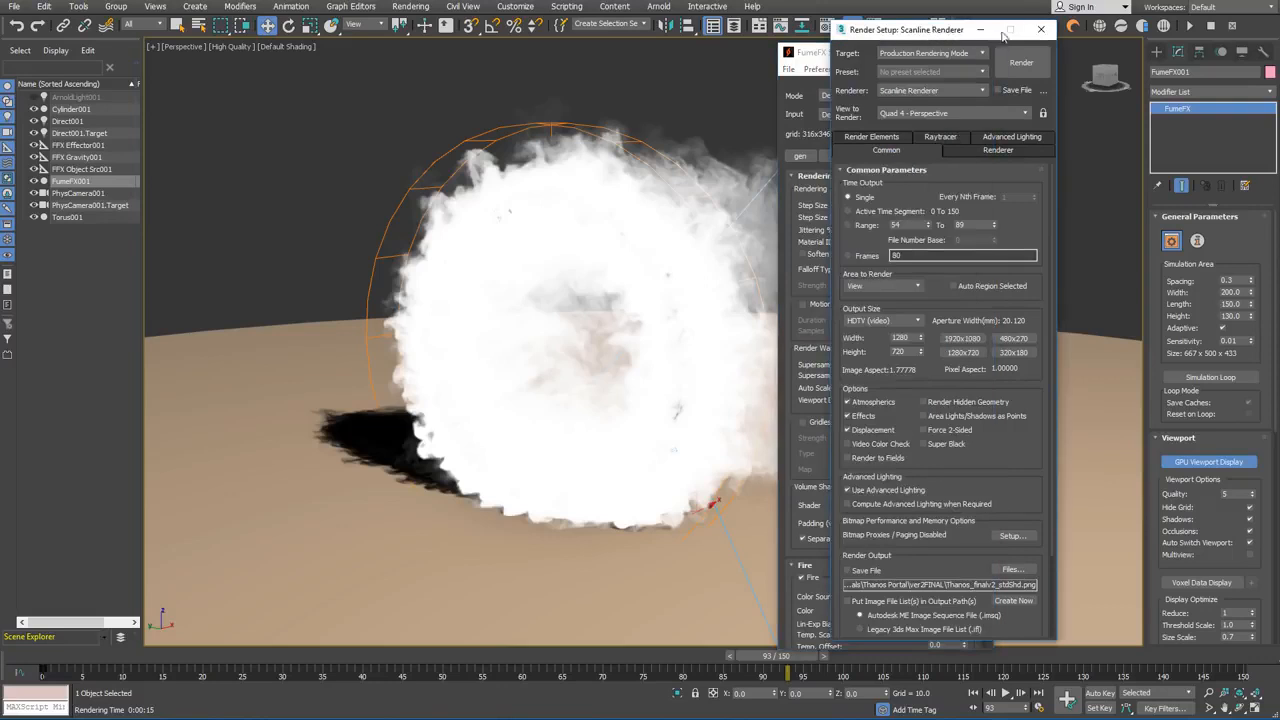
click(930, 90)
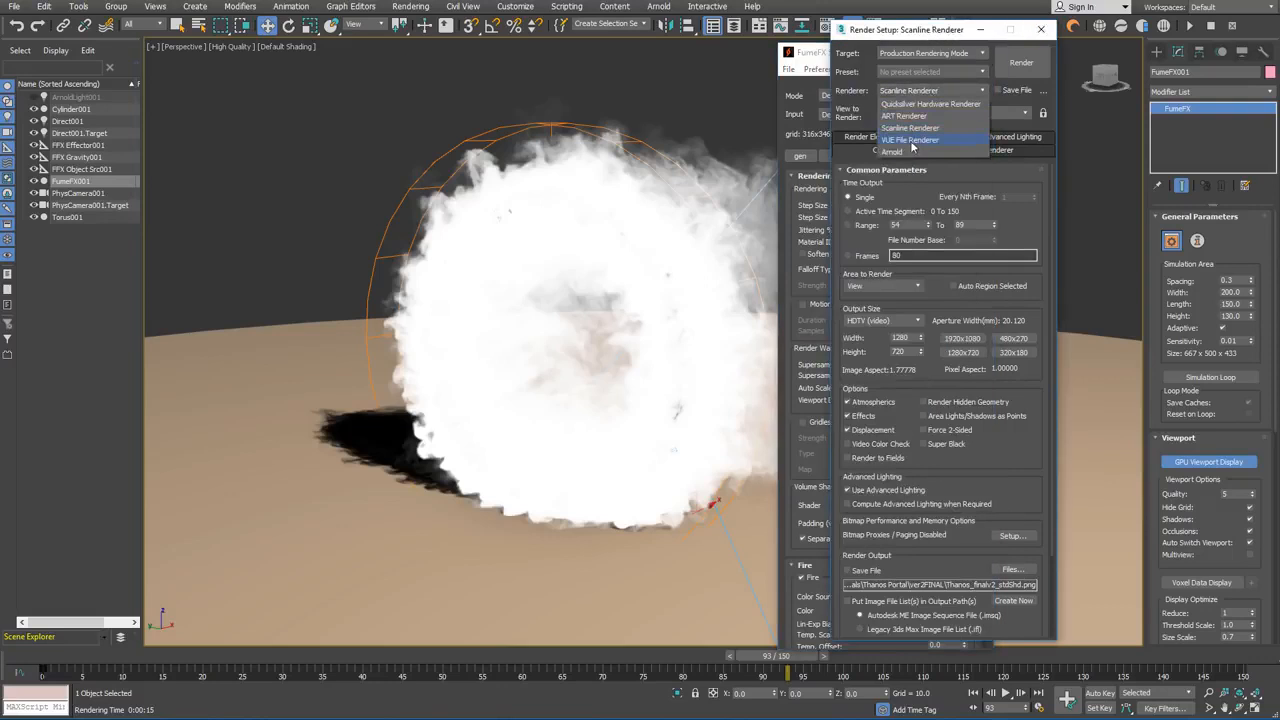
click(911, 152)
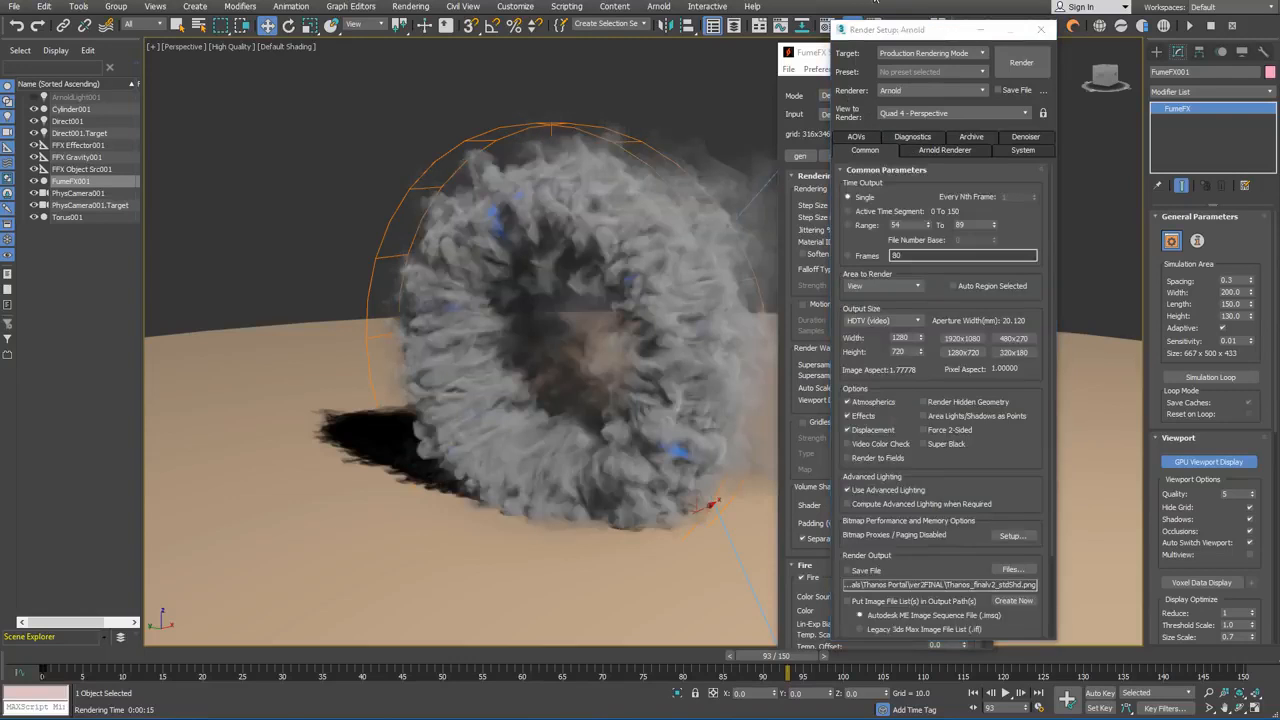
Turn off the grid's GPU viewport display and open the Thanos ring fire volume material in the Material Editor.
drag(895, 30, 942, 50)
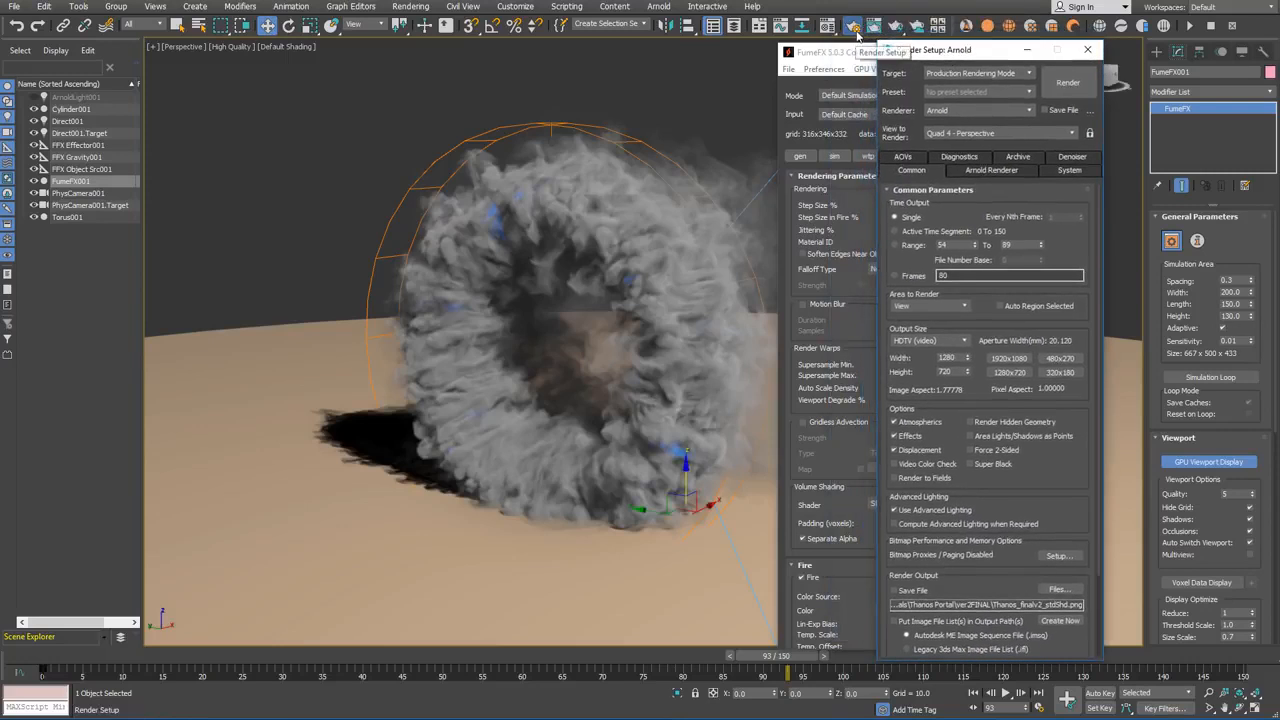
click(830, 28)
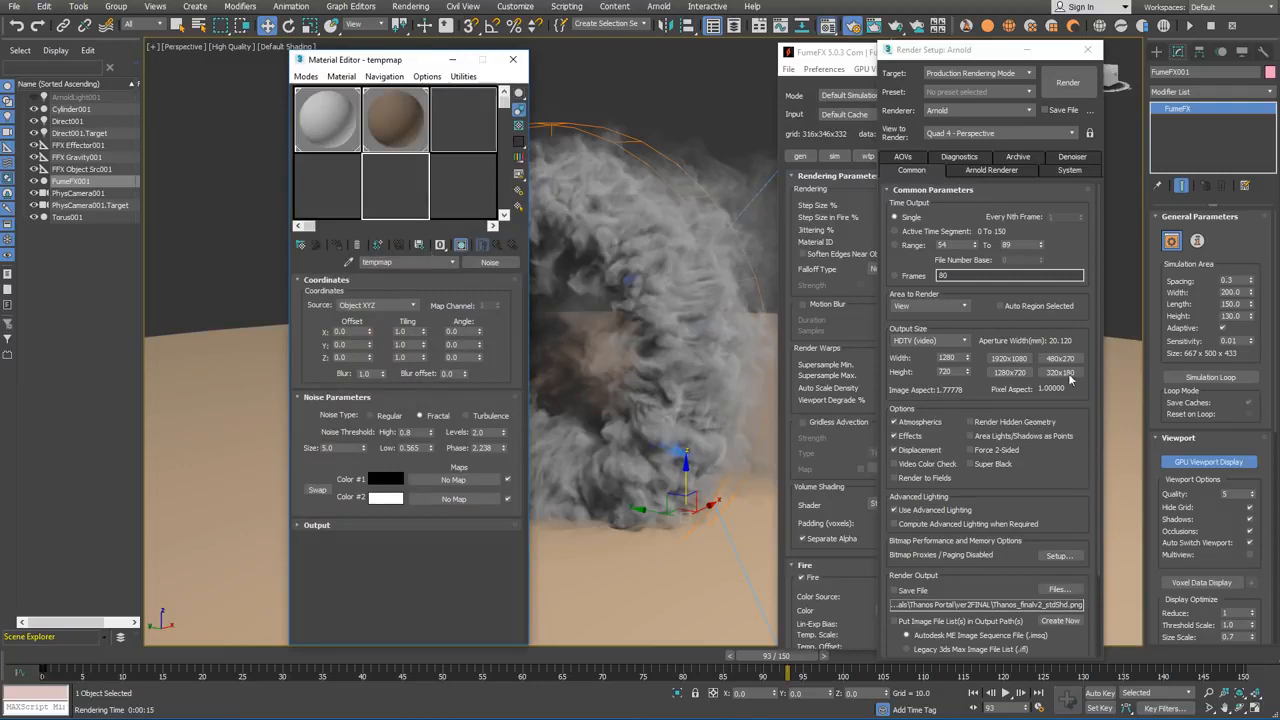
click(1185, 465)
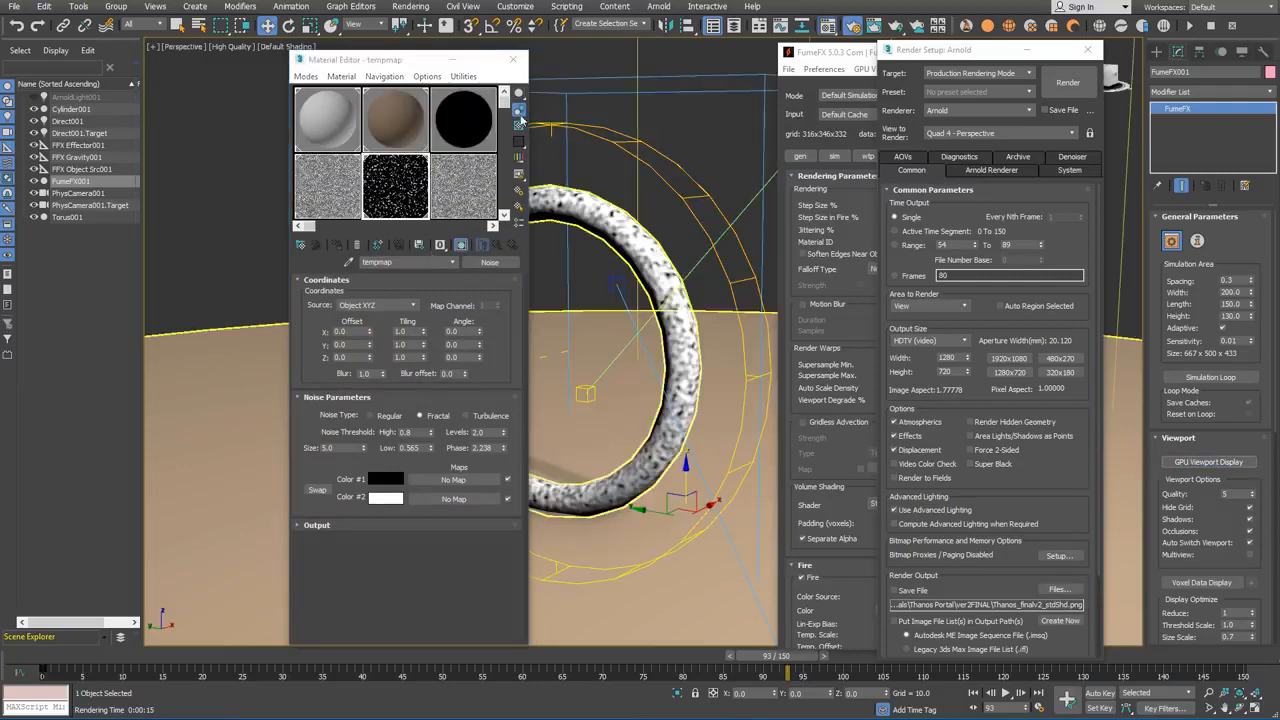
click(456, 134)
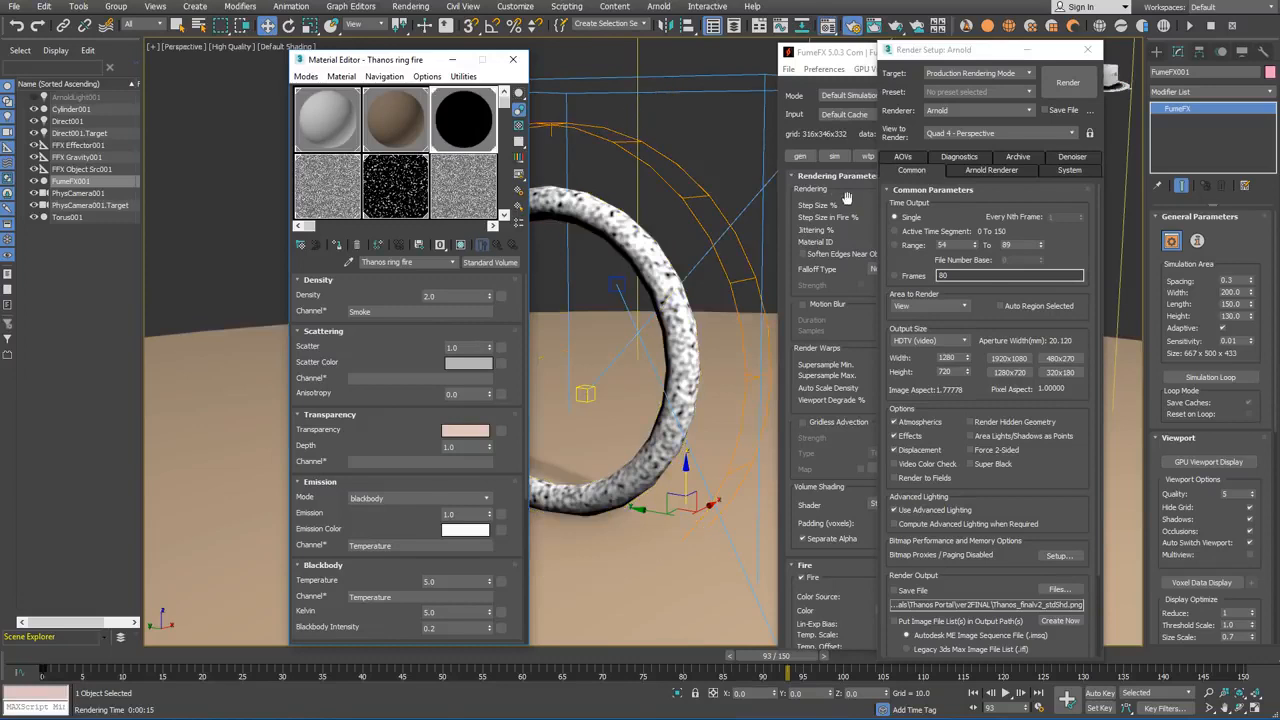
Set the FumeFX volume shading's shader to FumeFX-Arnold Volume and bring up its used channels.
click(866, 214)
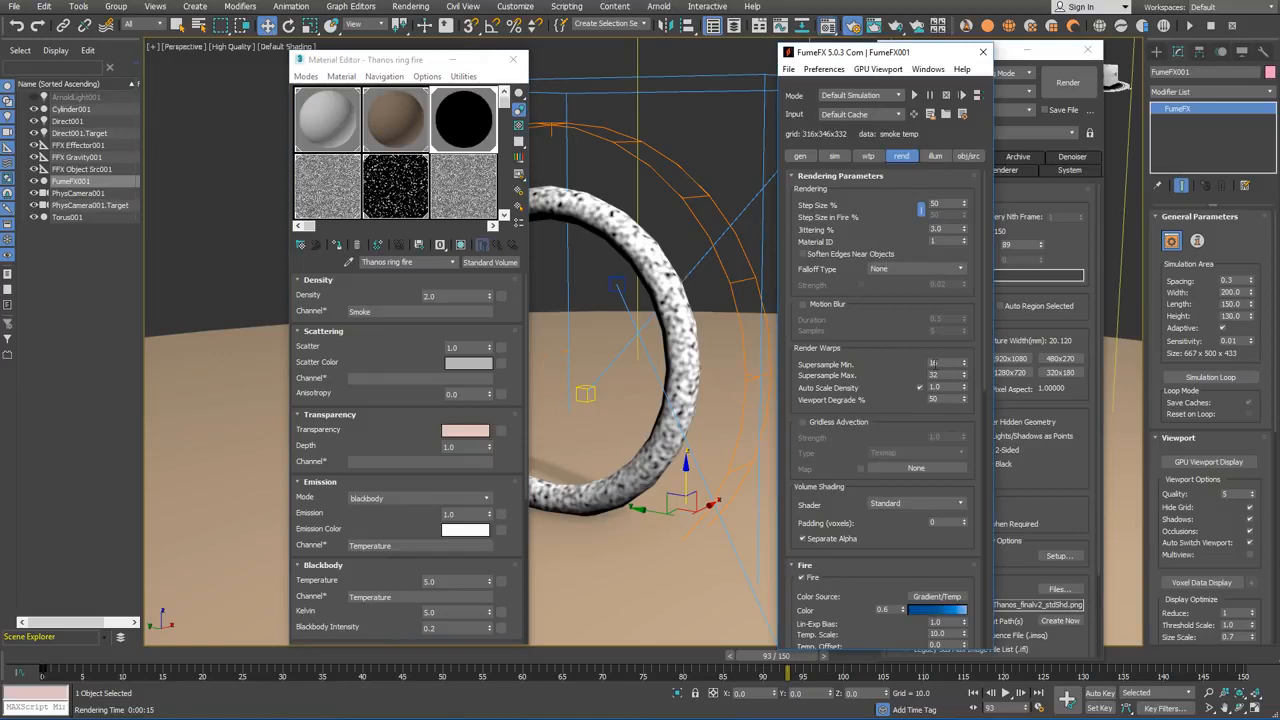
click(956, 505)
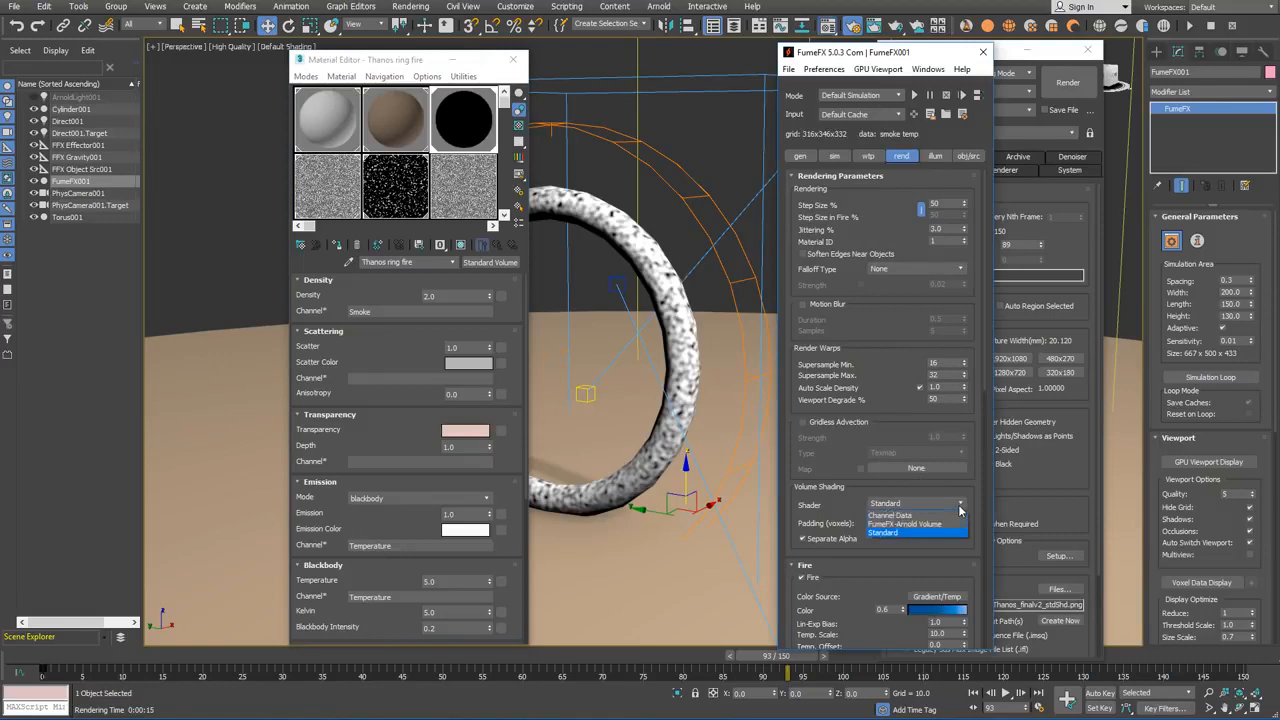
click(940, 524)
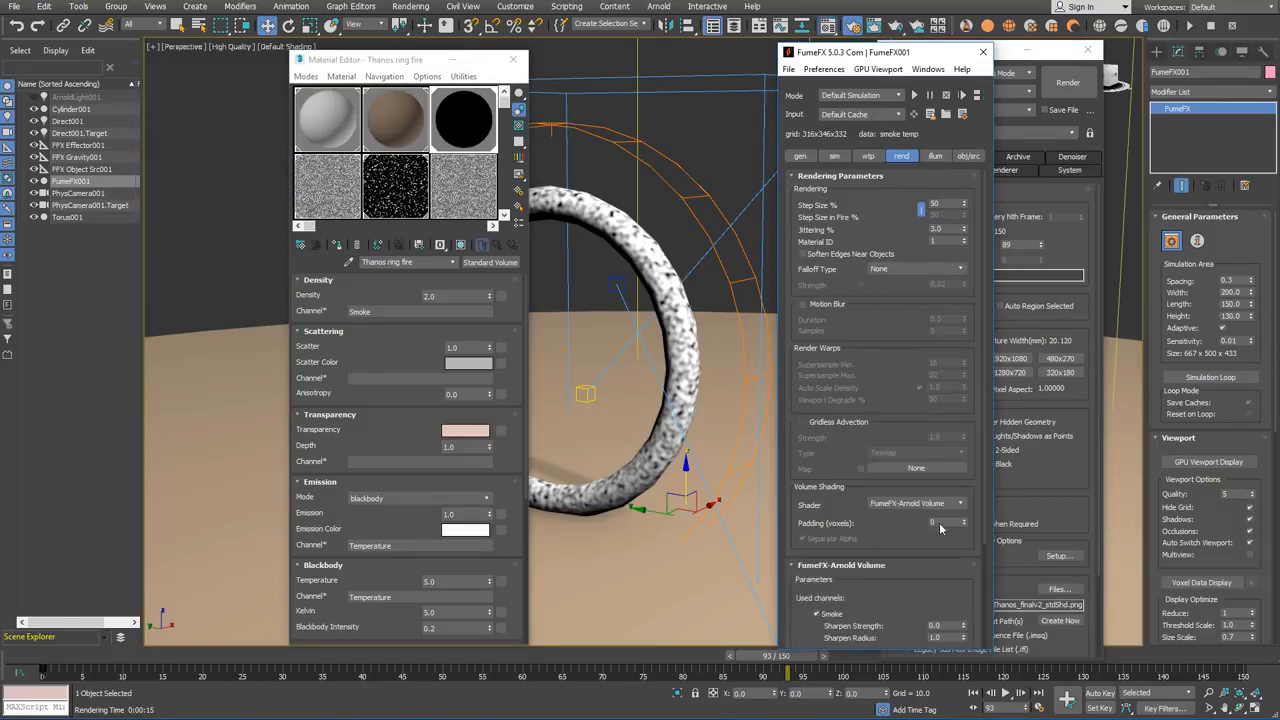
scroll(900, 540, down, 3)
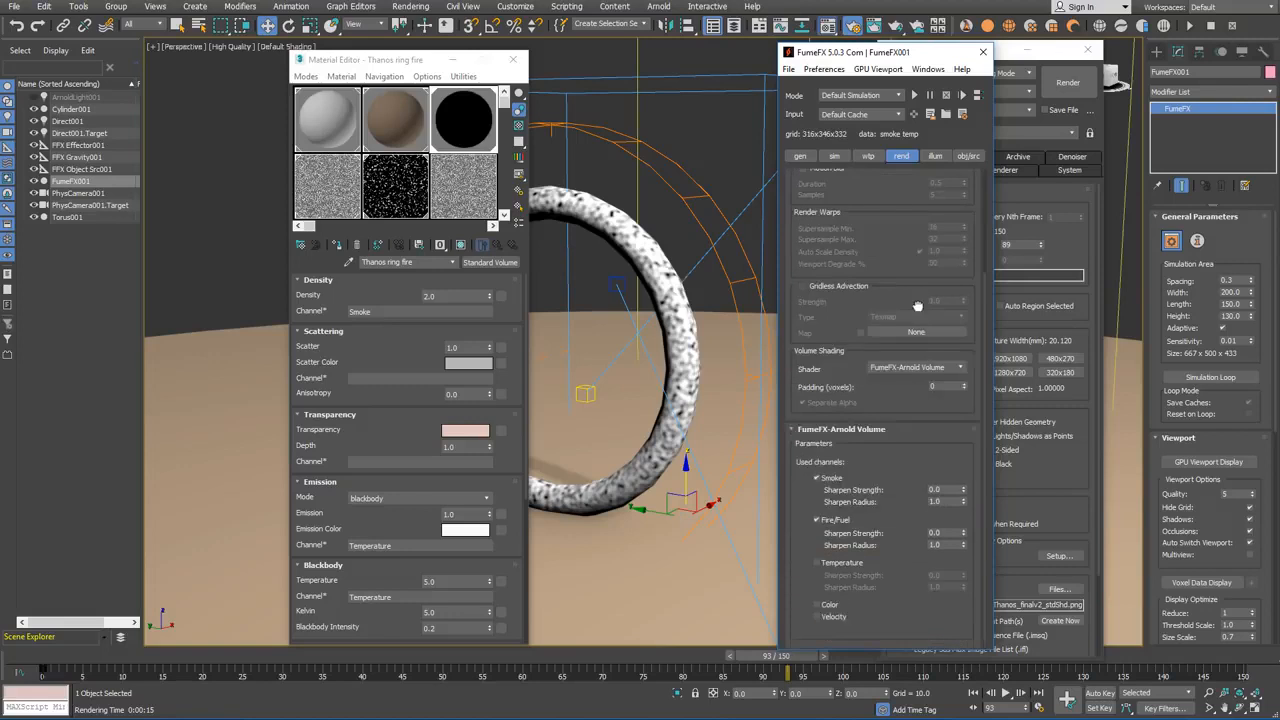
Disable the Fire/Fuel channel and enable Temperature for the FumeFX-Arnold Volume shader, keeping Smoke, and close the FumeFX window.
click(817, 522)
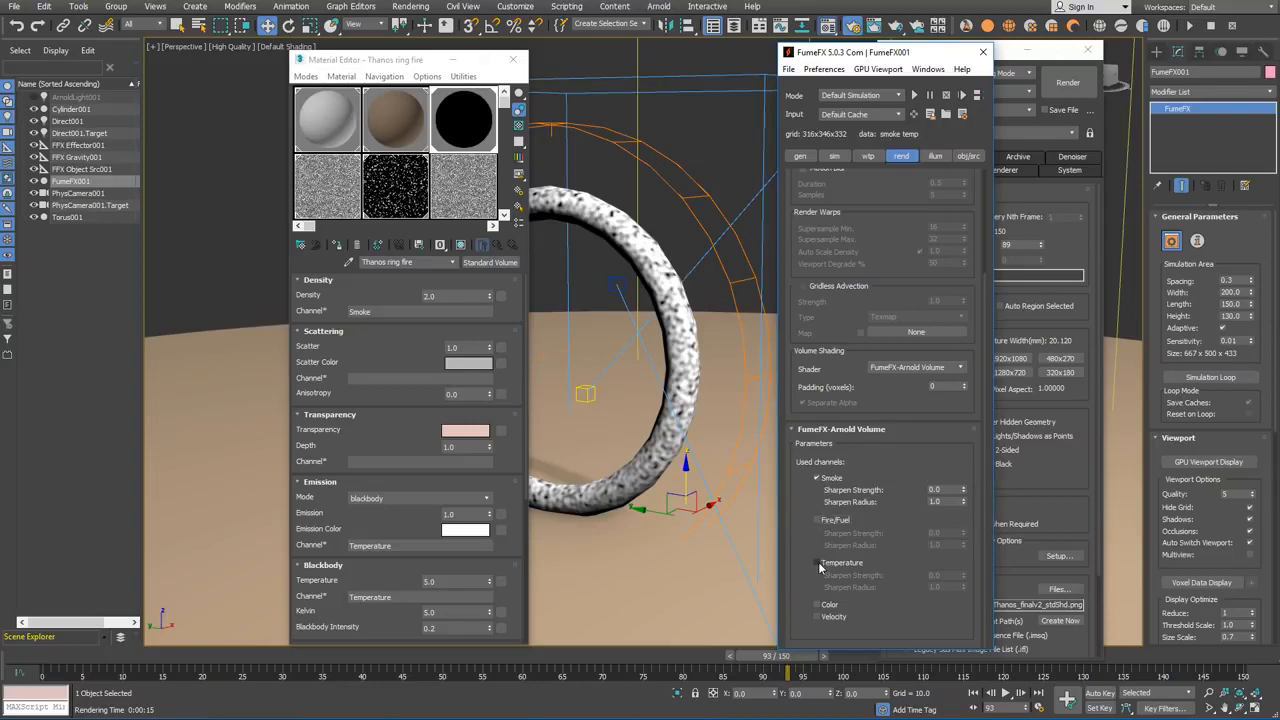
click(818, 564)
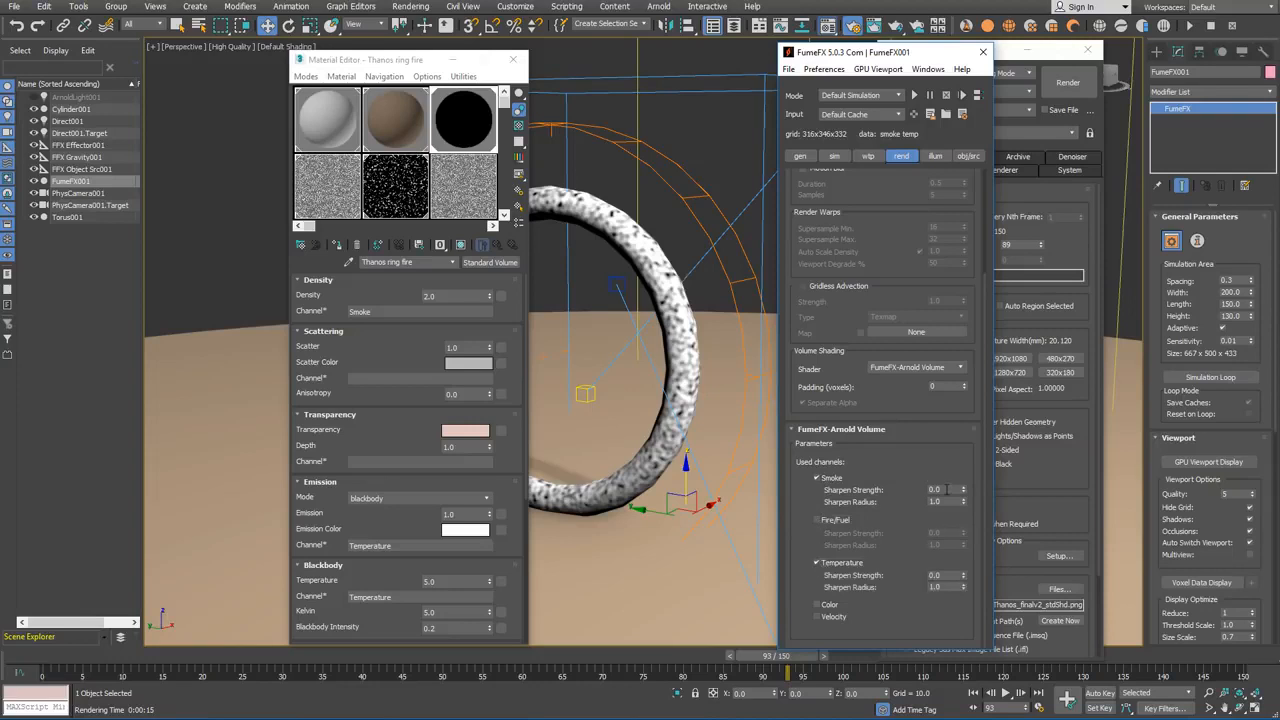
click(947, 490)
click(983, 52)
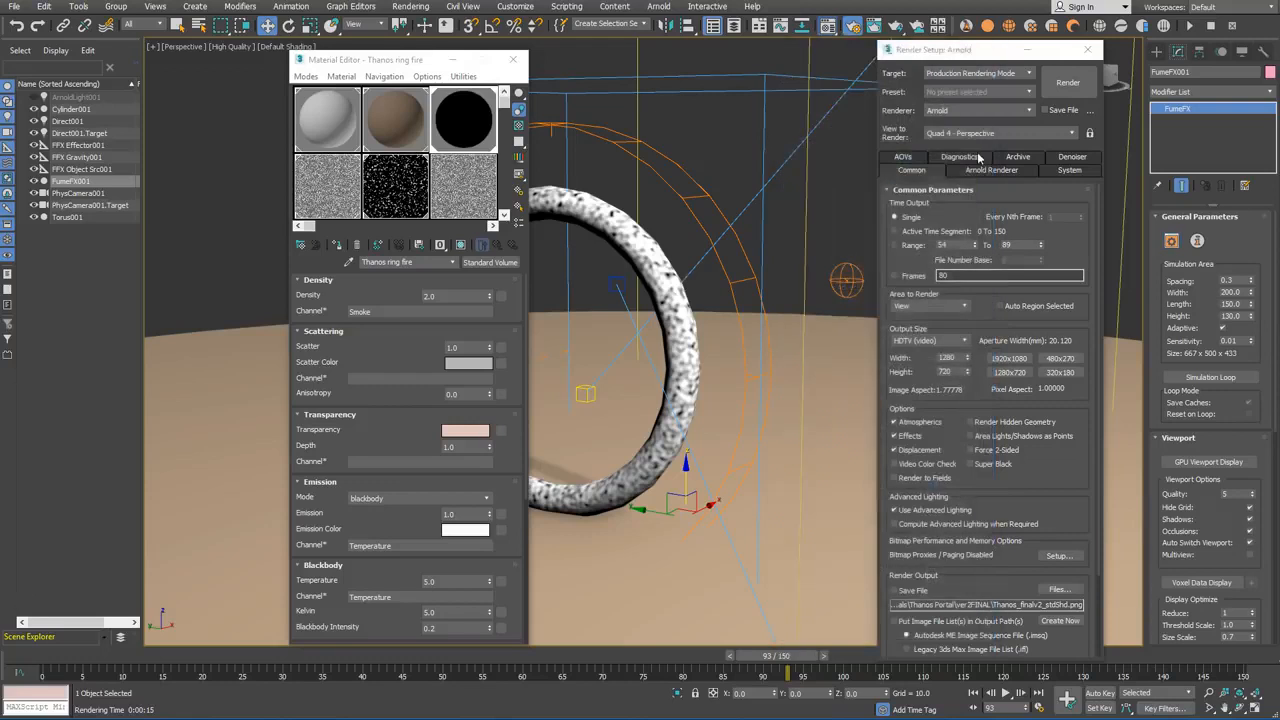
Set Arnold's Volume Indirect sampling to 4 samples with a ray depth of 2 and render the perspective view.
click(979, 170)
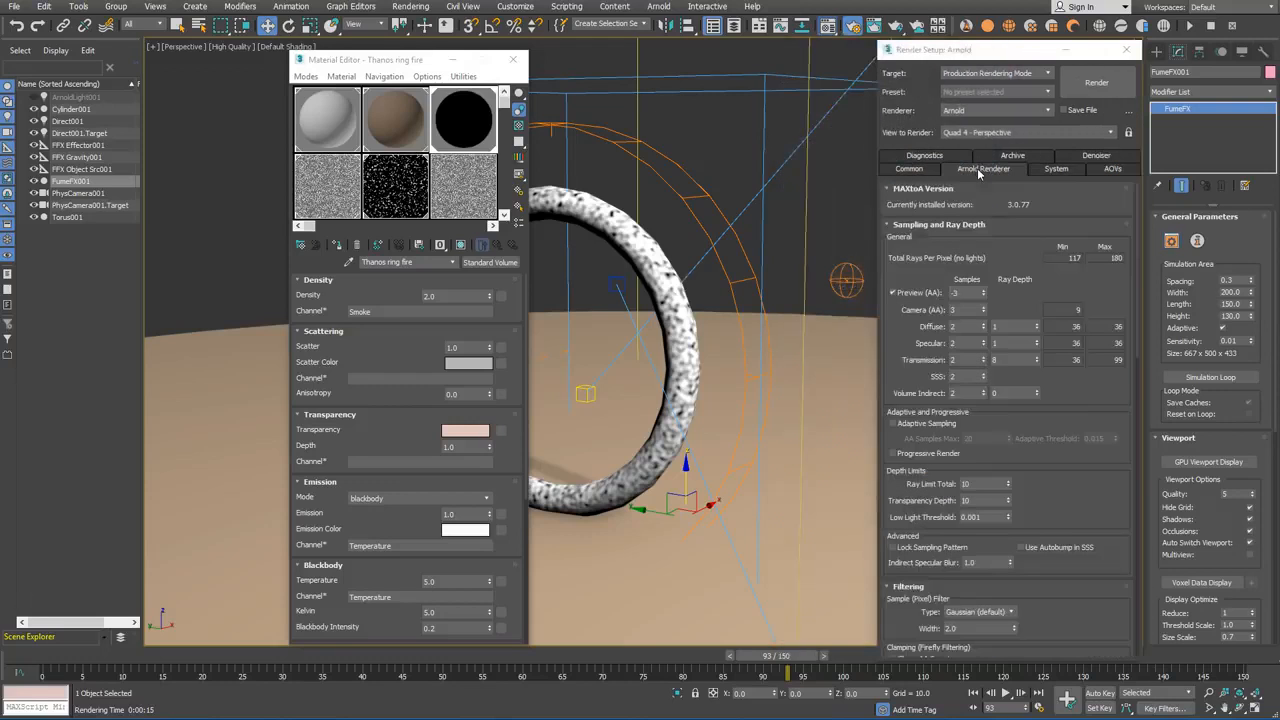
click(1020, 393)
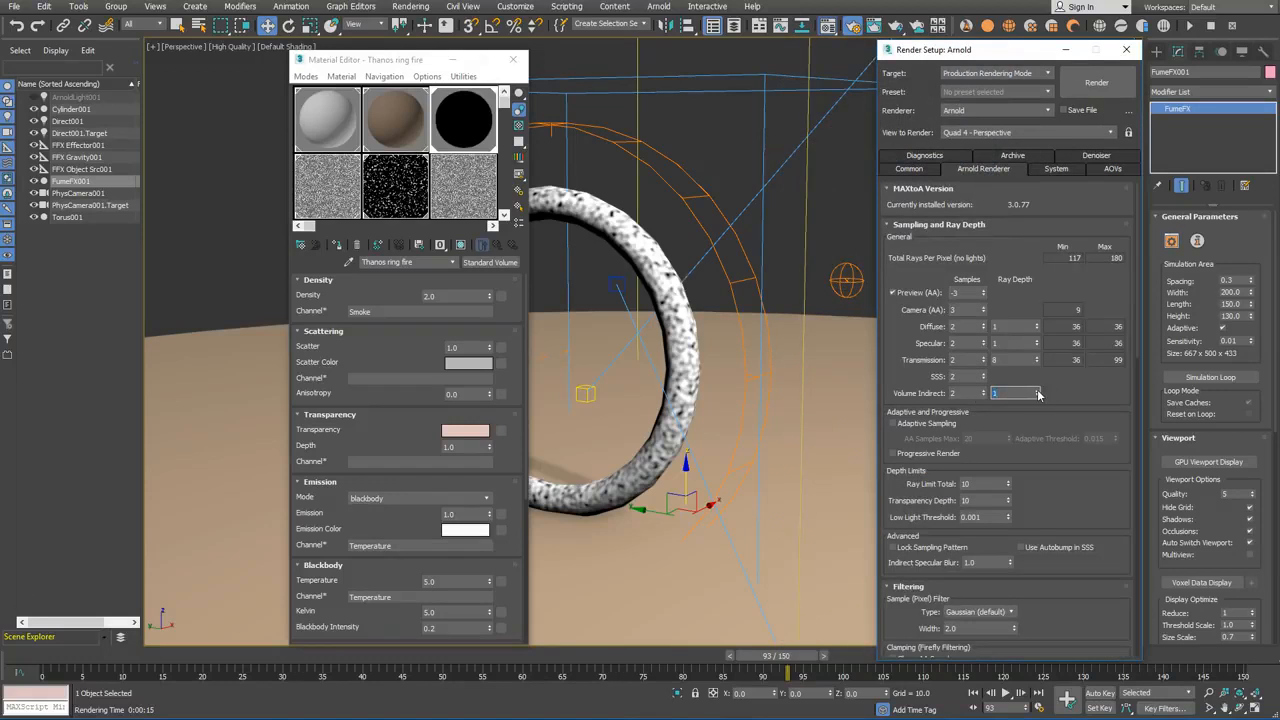
click(1037, 391)
click(976, 393)
click(985, 390)
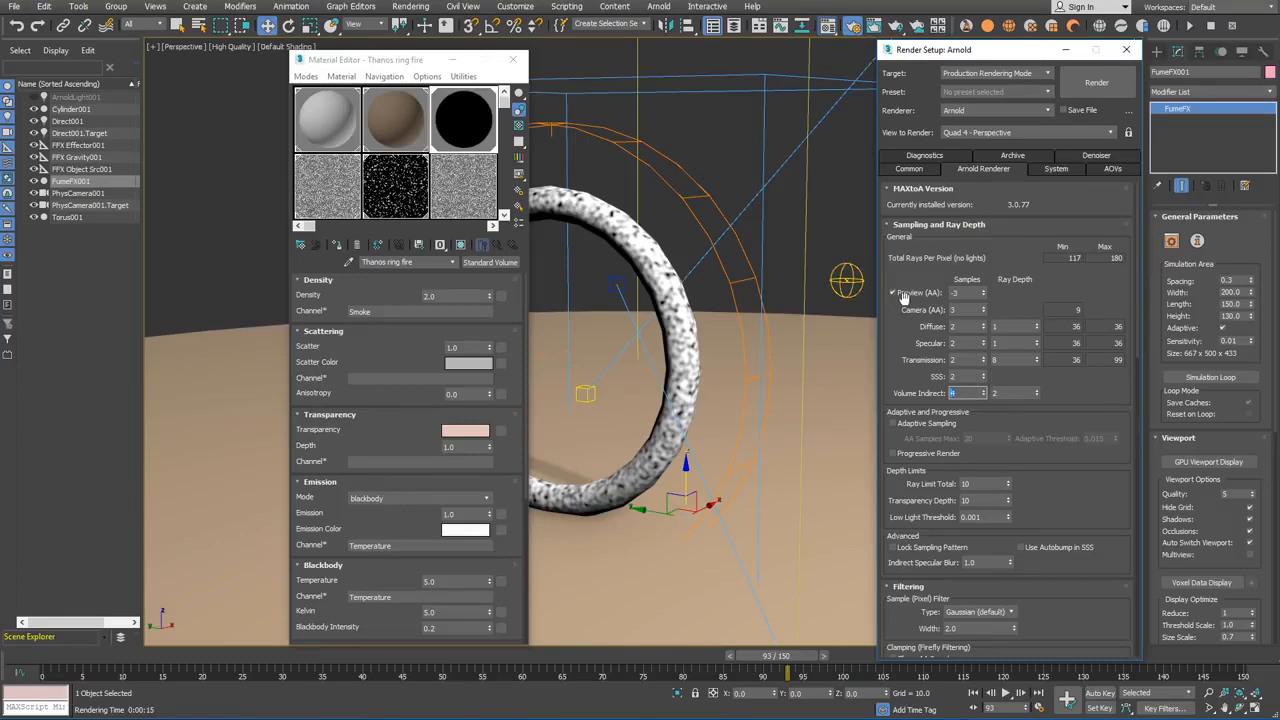
click(1082, 95)
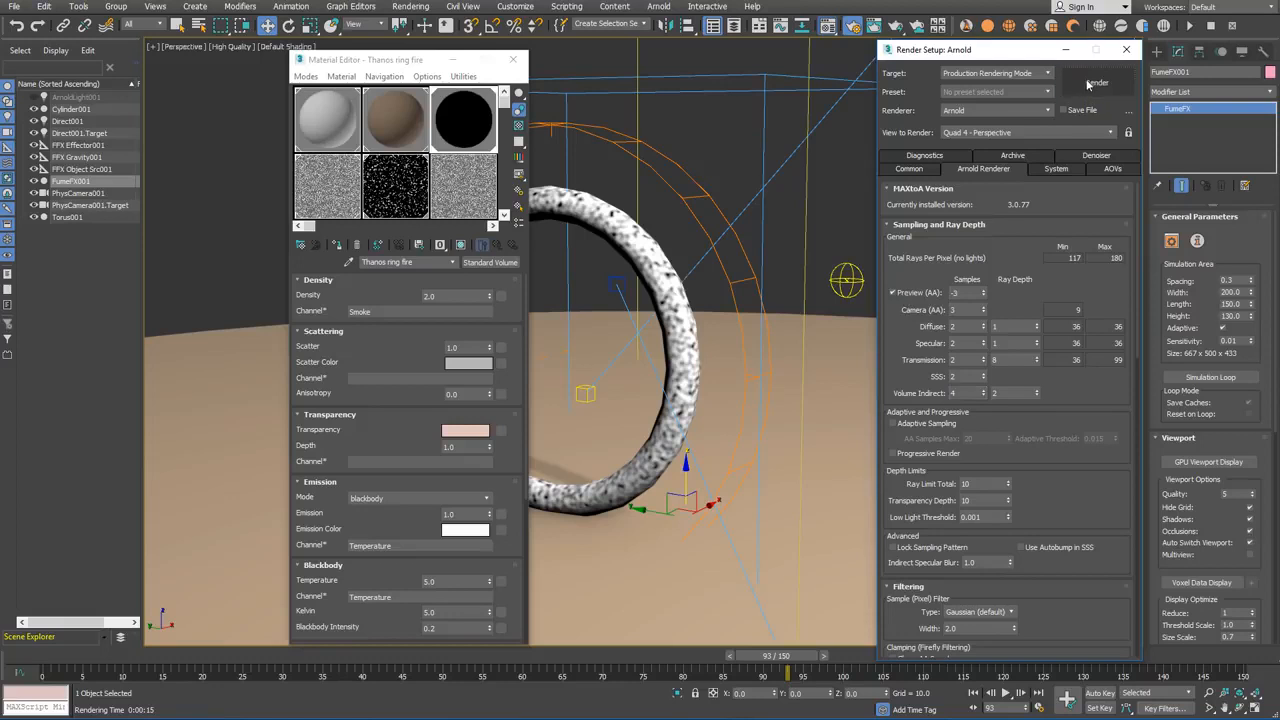